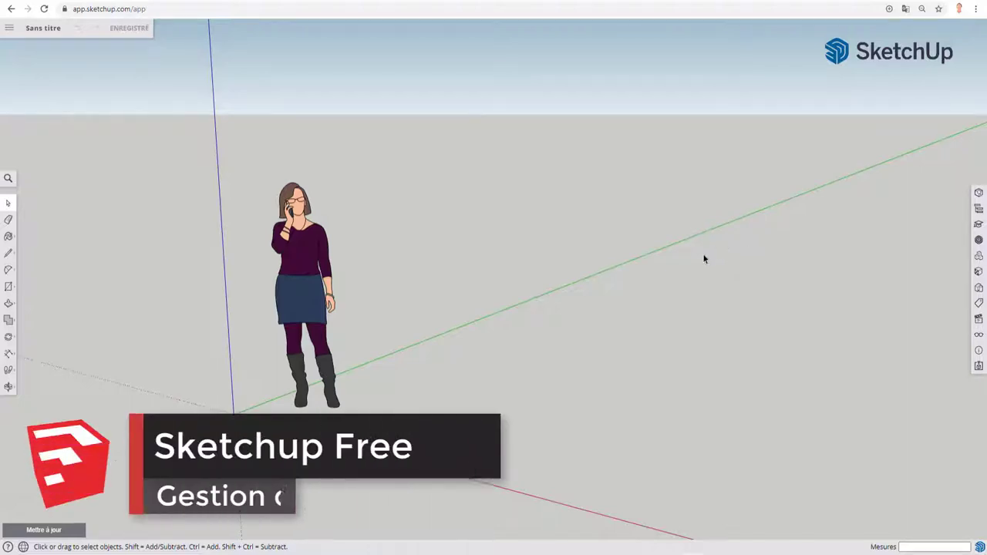
Draw a rectangle on the ground beside the figure
middle_click_drag(572, 292, 514, 286)
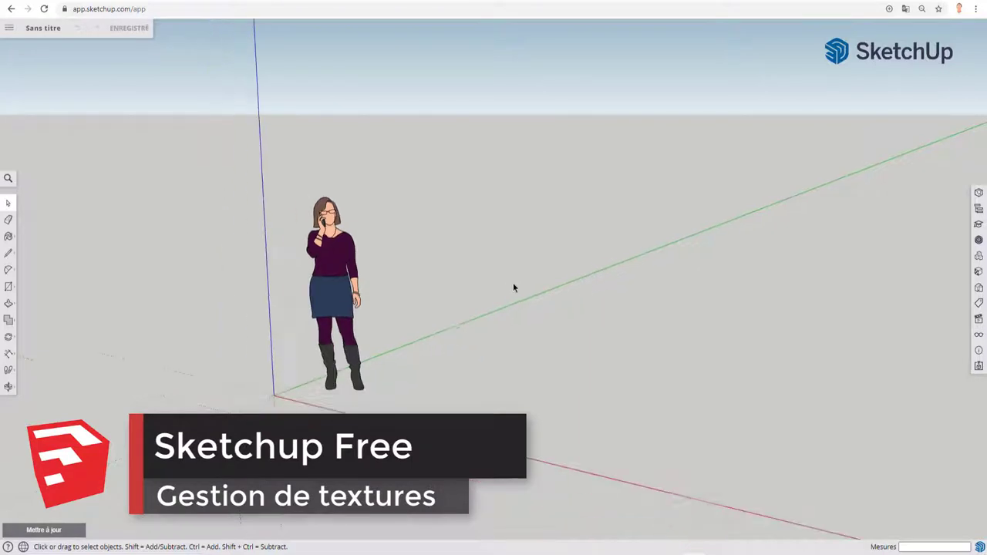
middle_click_drag(447, 291, 581, 313)
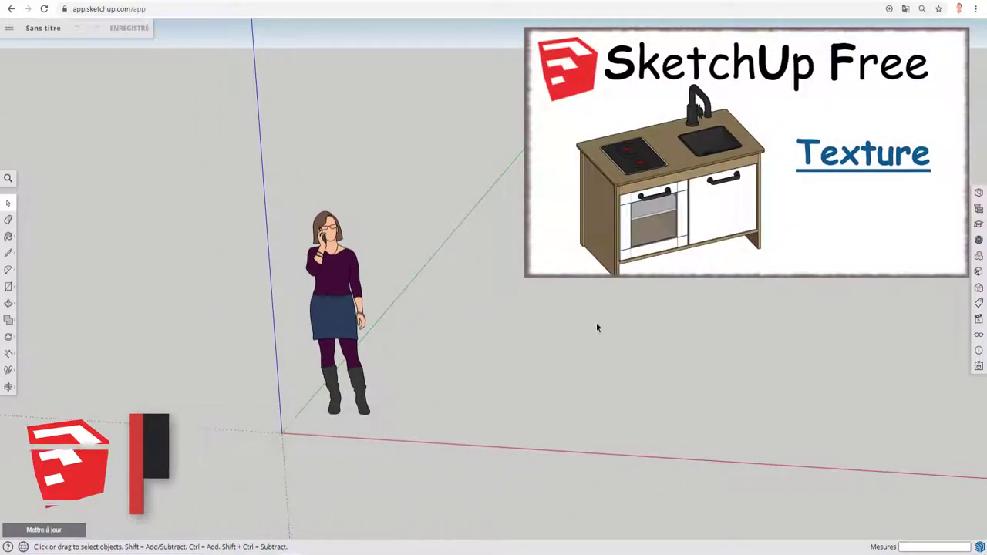
middle_click_drag(591, 308, 471, 304, "shift")
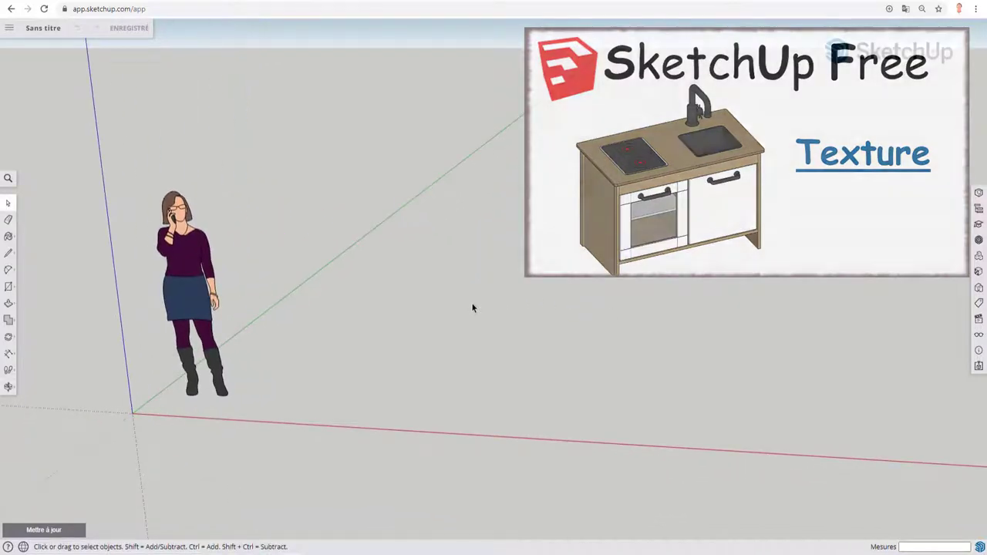
scroll(472, 303, "down", 2)
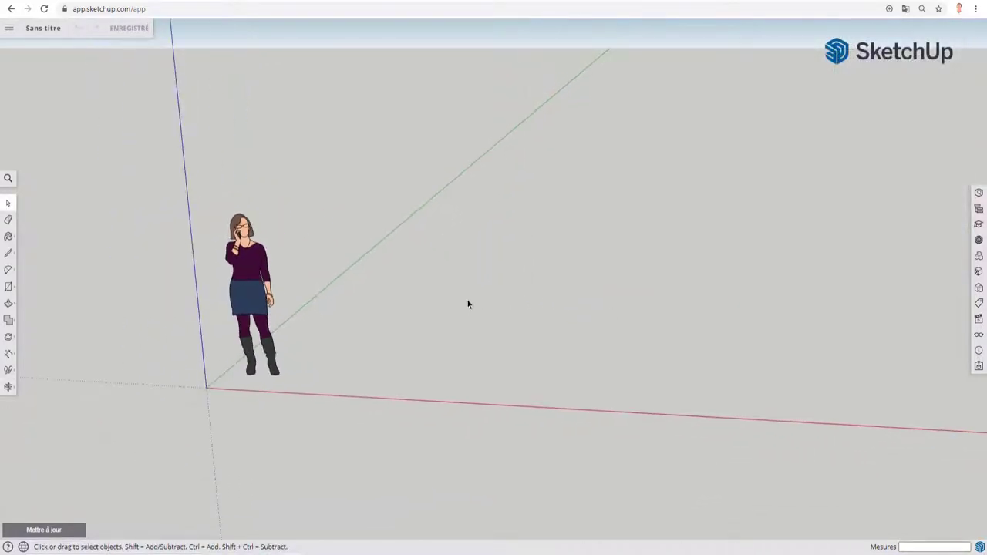
key("r")
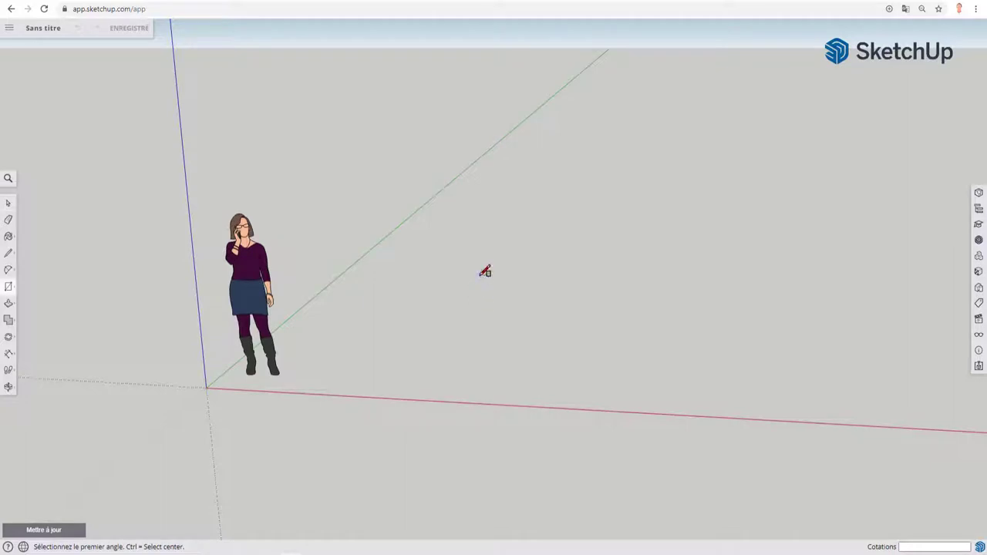
left_click(478, 275)
left_click(659, 378)
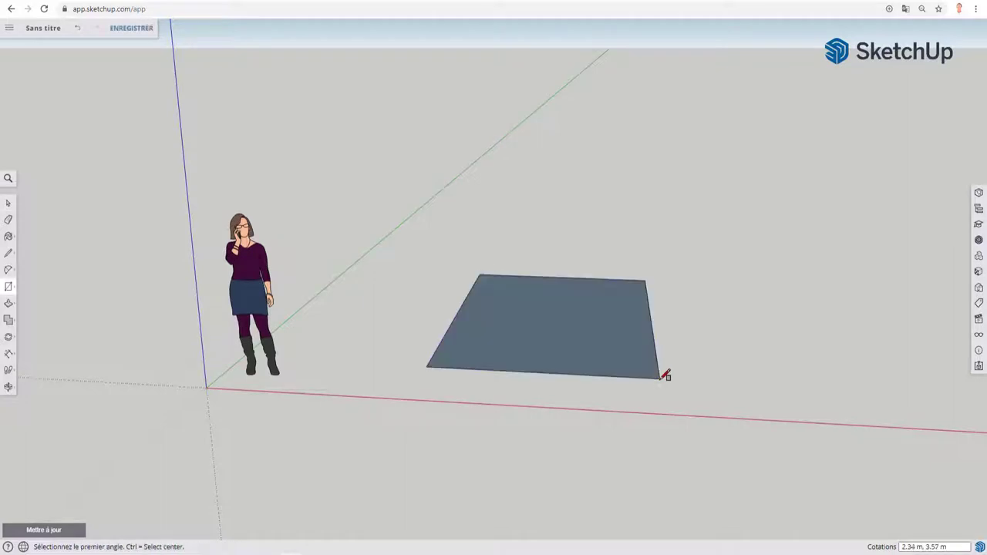
Push/pull the rectangle upward into a box, then switch to the Paint Bucket with its materials
key("p")
left_click(553, 337)
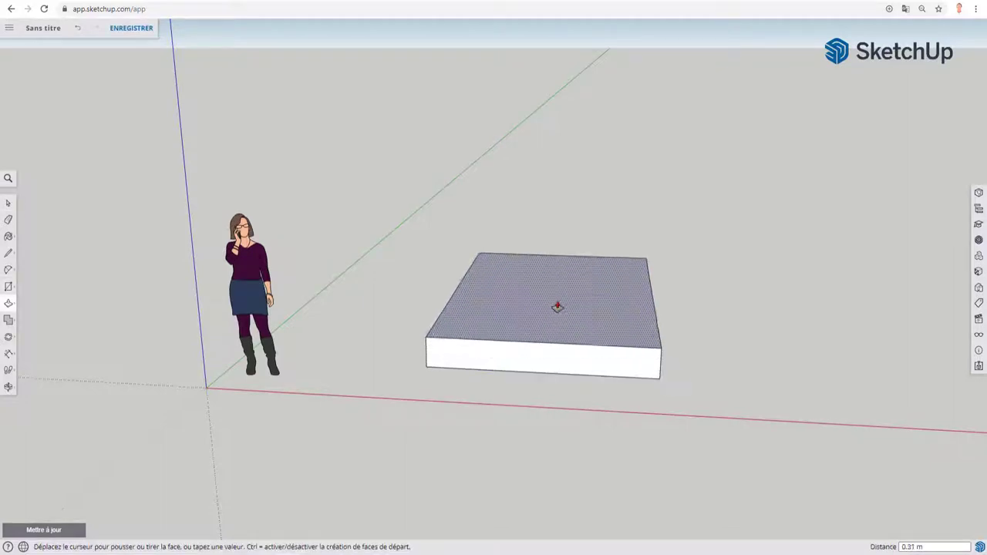
left_click(555, 248)
key("space")
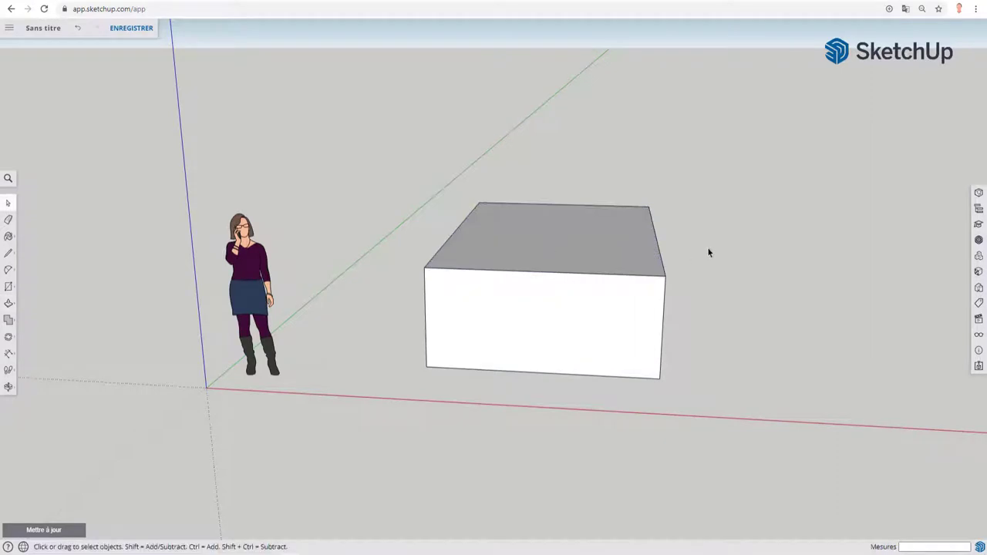
key("b")
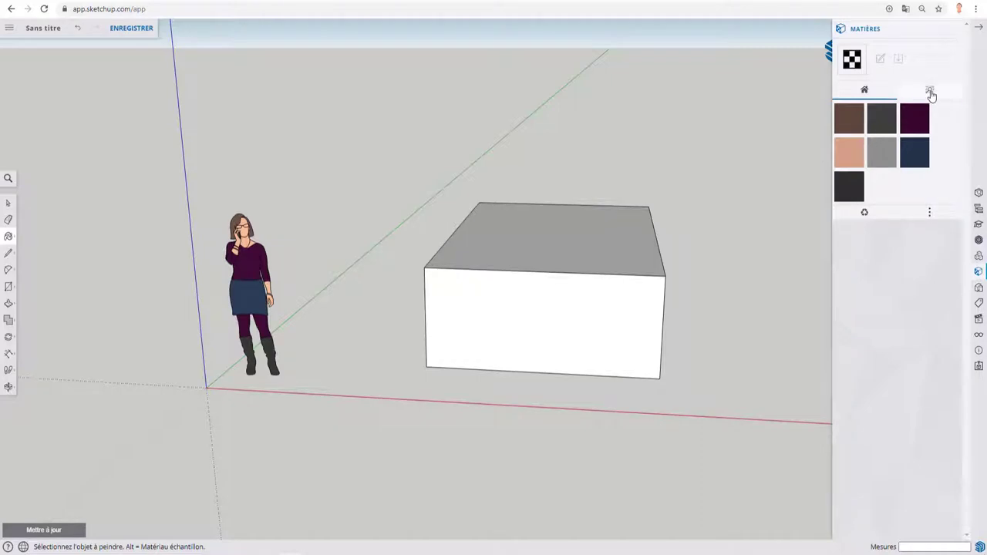
Browse the material categories such as Pierre, Bois and Métal
left_click(929, 91)
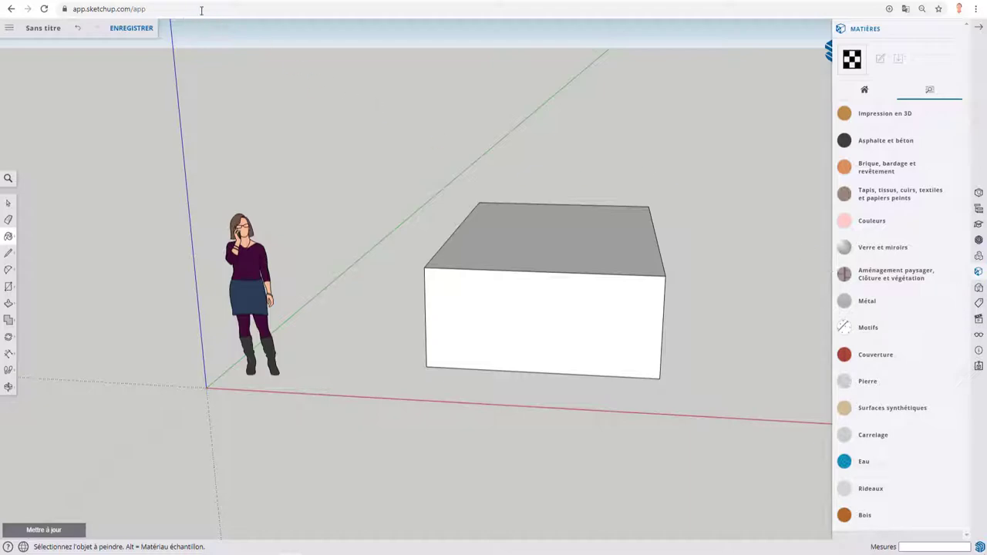
Look through the TextureHaven and CC0 Textures sites, back to the CC0 Textures homepage
left_click(318, 0)
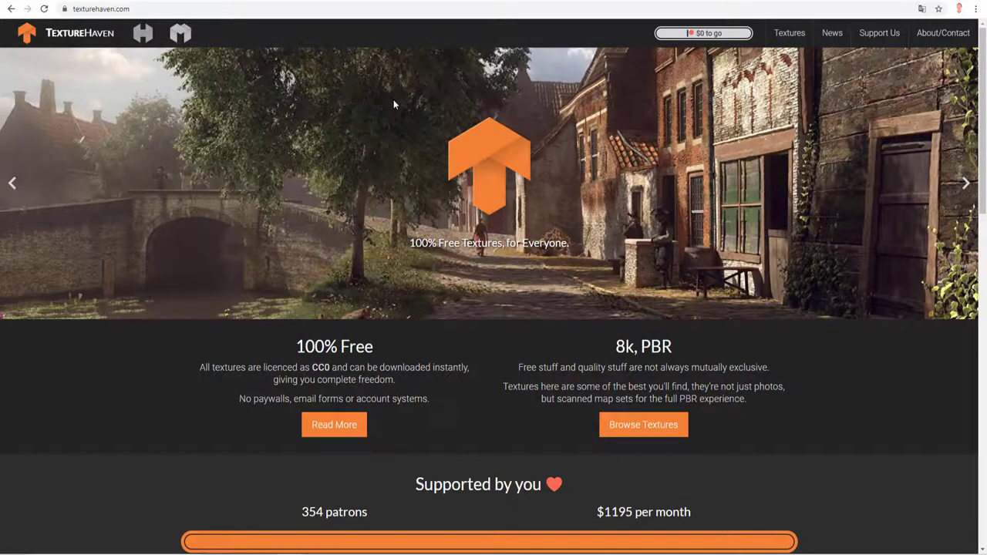
left_click(453, 1)
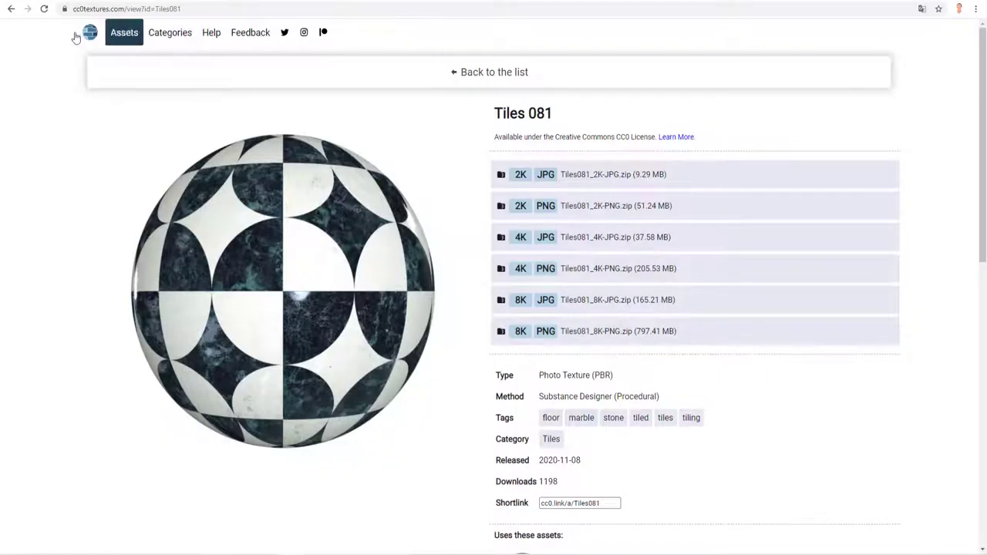
left_click(11, 9)
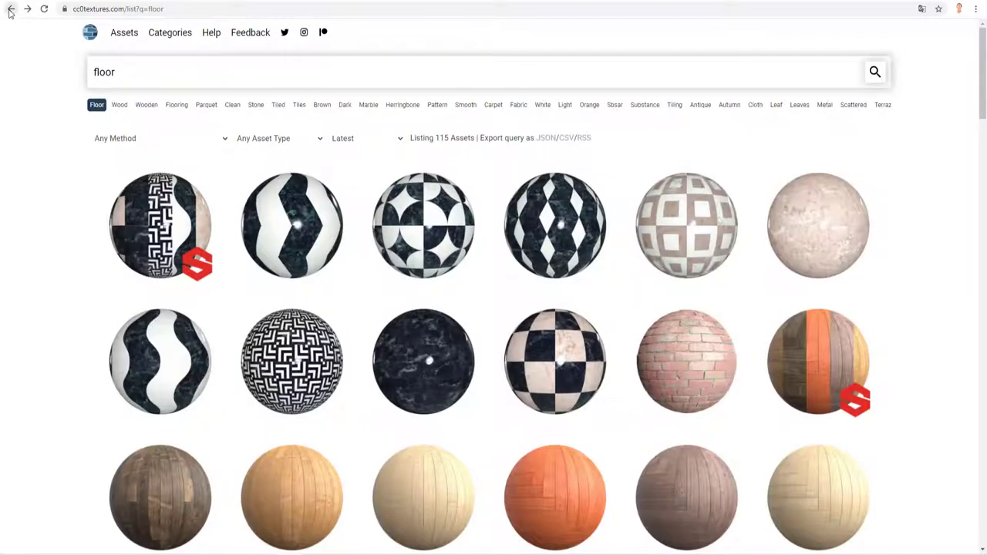
left_click(10, 9)
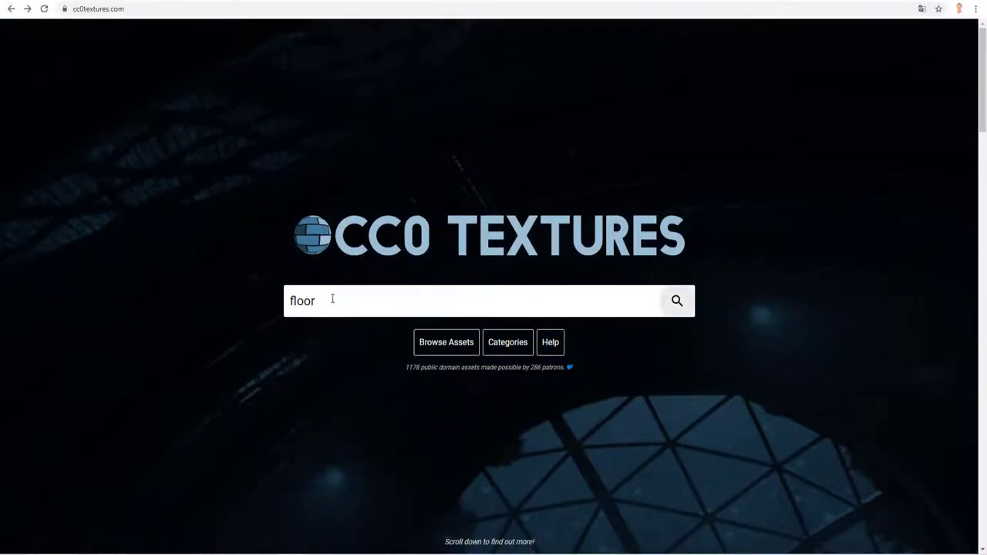
Replace the 'floor' search with 'apple' and run it
left_click_drag(332, 299, 232, 297)
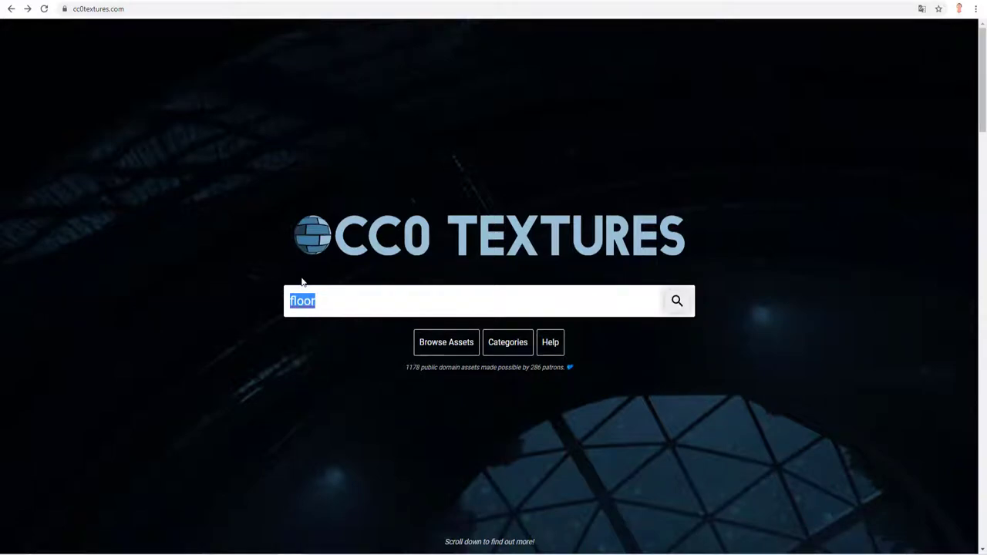
type("apple")
key("Return")
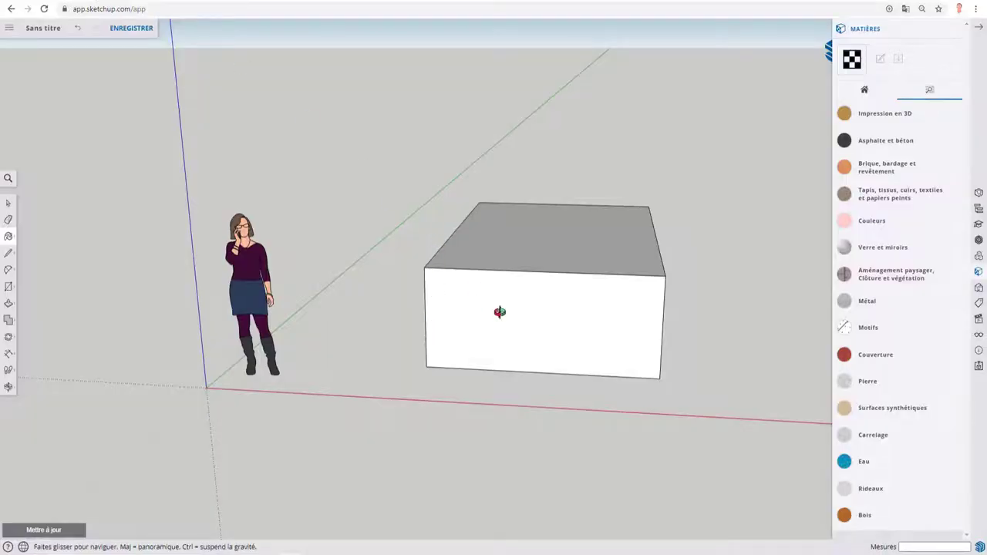
Paint the box's front face with Marbre de Carrare from Pierre, then inspect the result
middle_click_drag(496, 310, 560, 324)
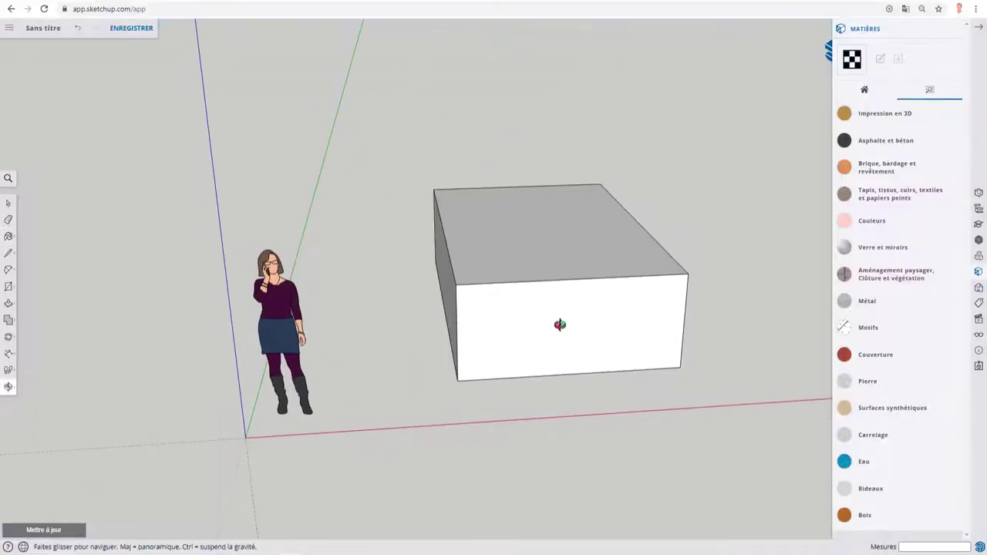
middle_click_drag(609, 301, 725, 329)
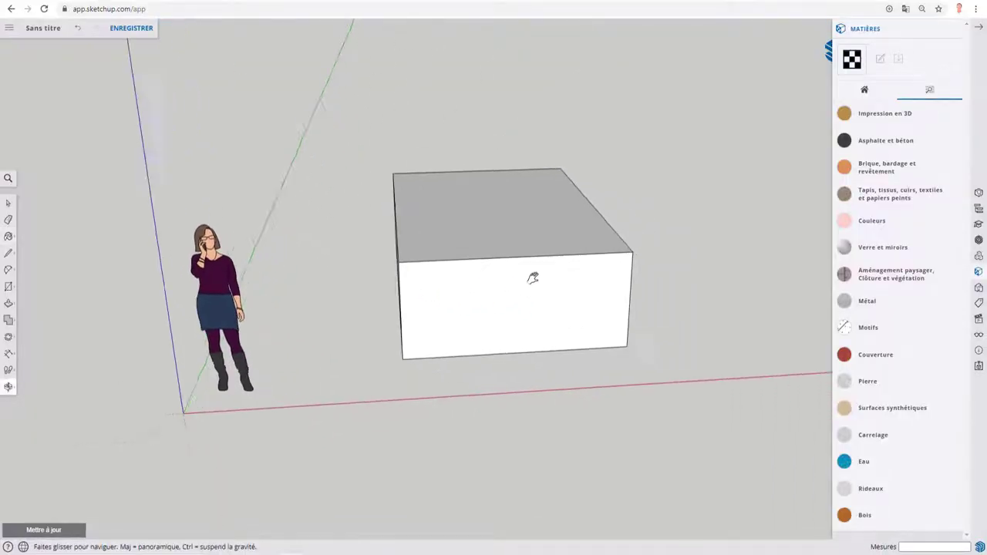
left_click(868, 384)
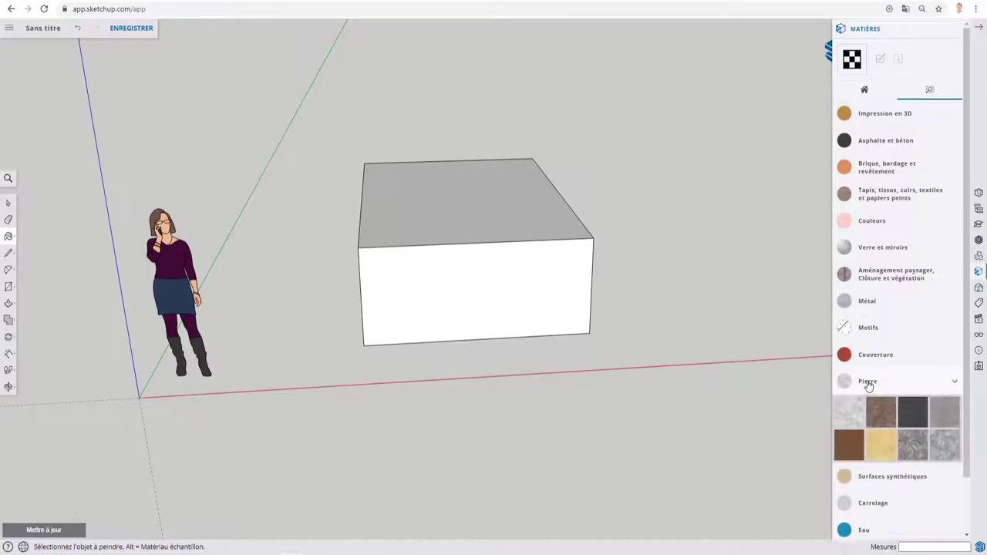
left_click(851, 415)
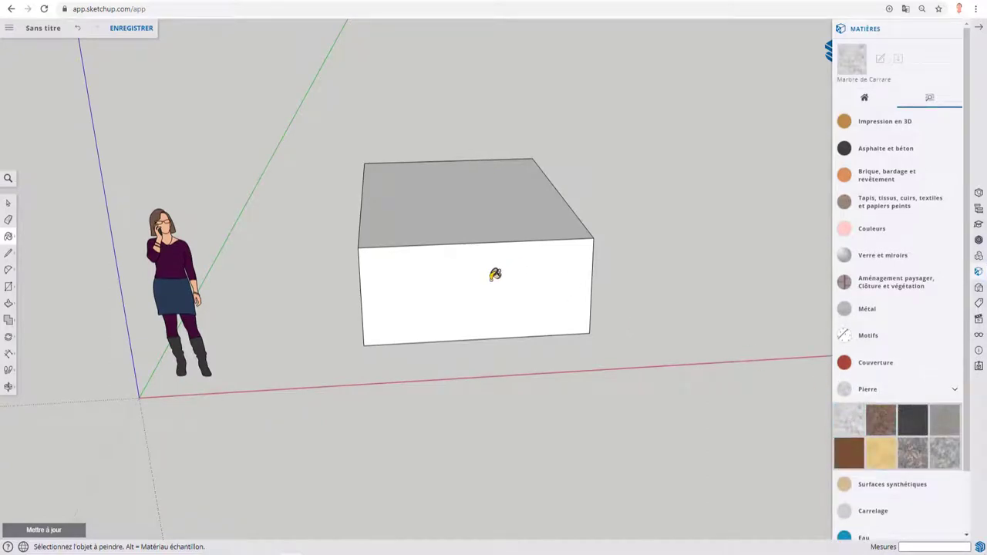
left_click(481, 295)
scroll(475, 291, "down", 3)
scroll(452, 293, "down", 3)
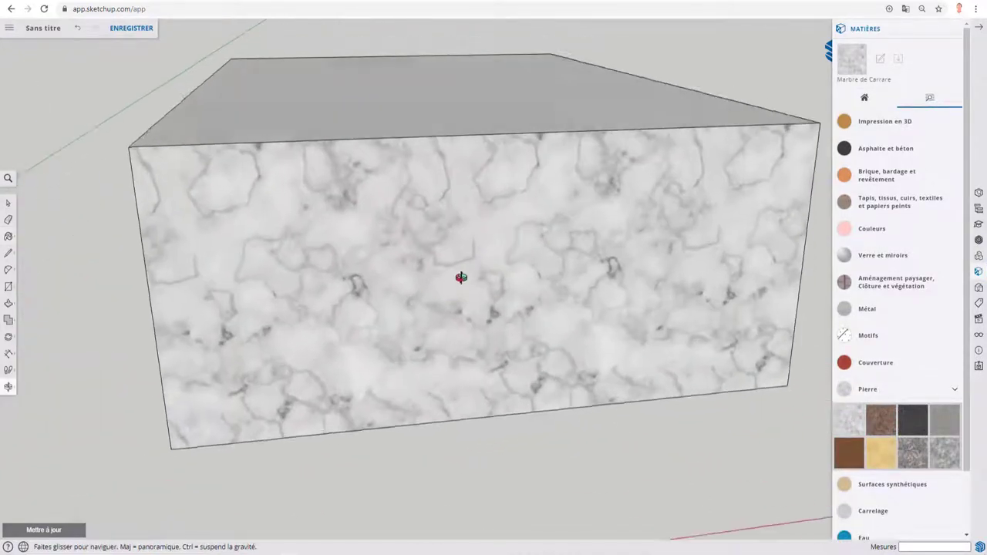
scroll(461, 280, "down", 3)
mouse_move(585, 225)
middle_mouse_down()
mouse_move(617, 188)
mouse_move(634, 223)
mouse_move(492, 243)
mouse_move(465, 260)
mouse_move(474, 280)
middle_mouse_up()
scroll(491, 244, "up", 3)
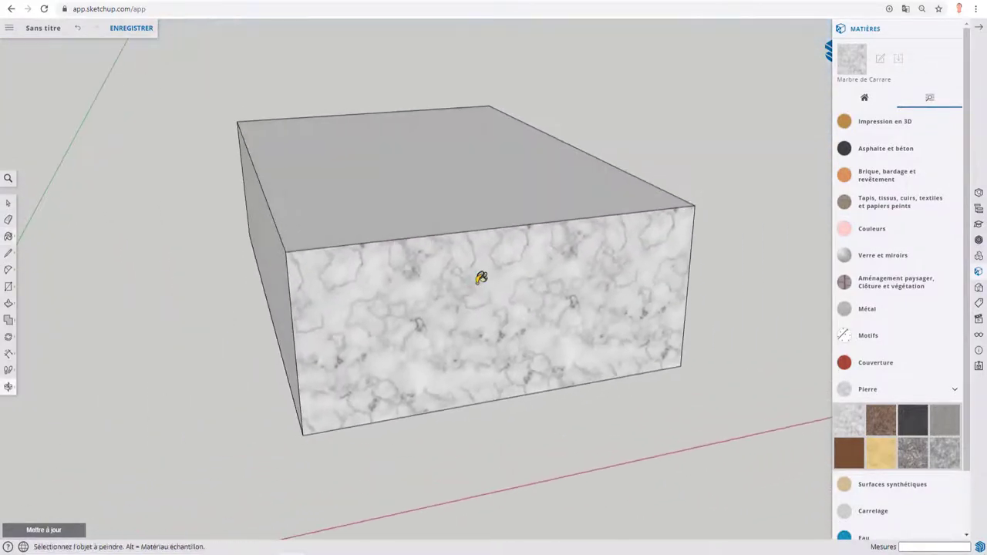
scroll(481, 278, "down", 2)
key("space")
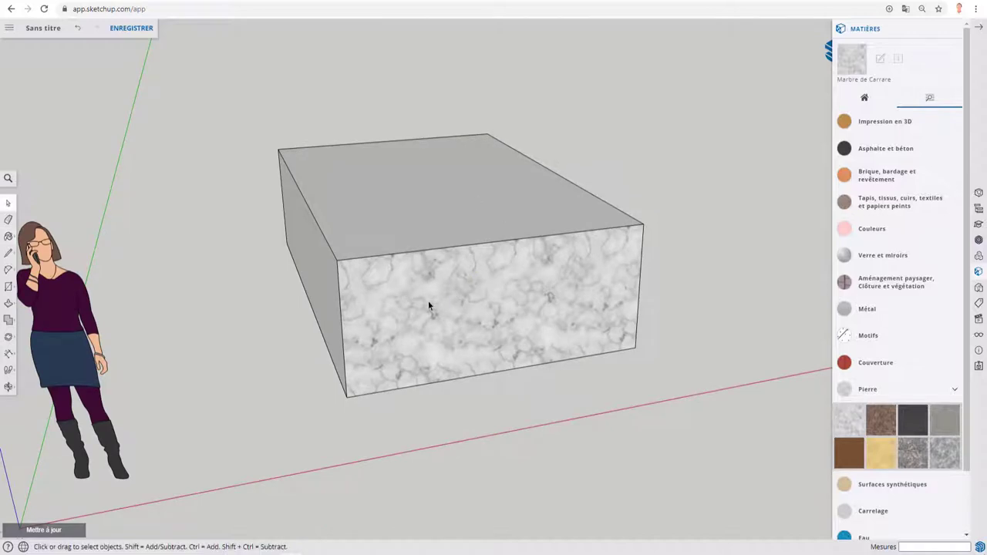
Undo the marble paint and open the Insérer file dialog from the main menu
key("ctrl+z")
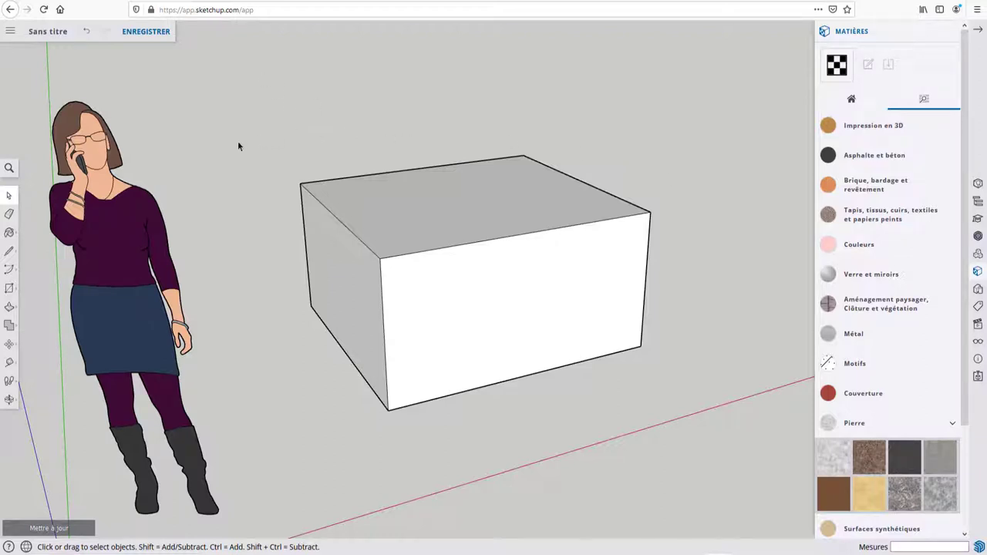
left_click(10, 31)
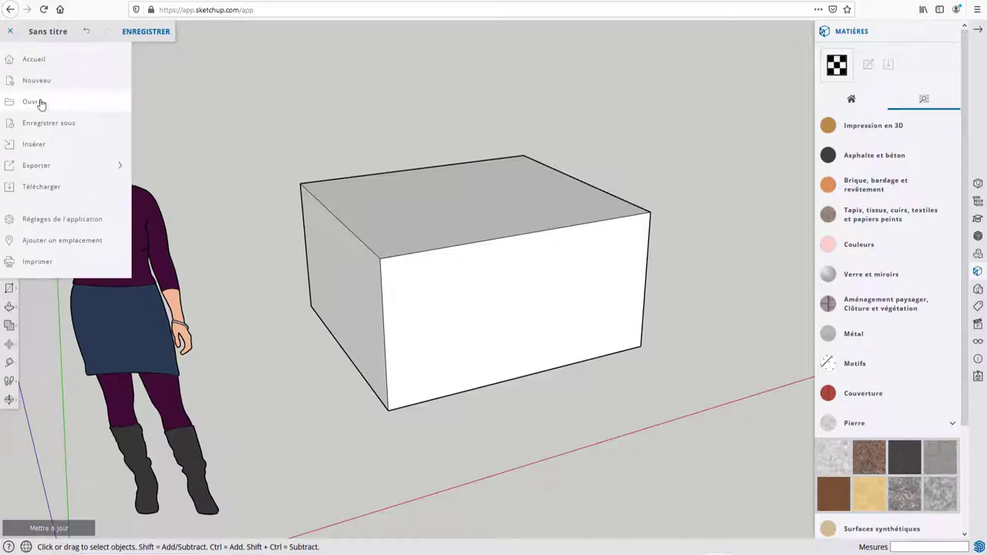
left_click(40, 144)
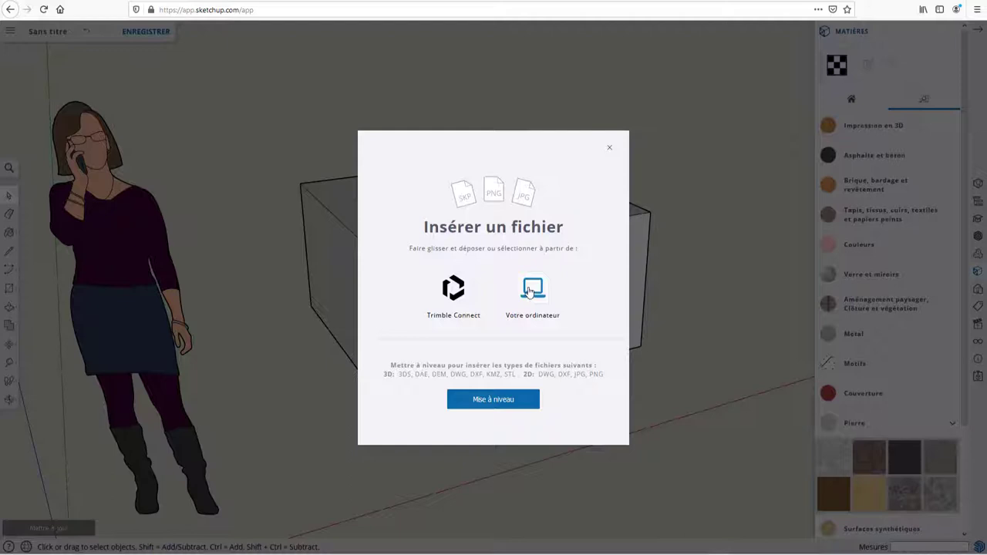
Insert the Sketchup_Logo image from the computer as a material
left_click(531, 294)
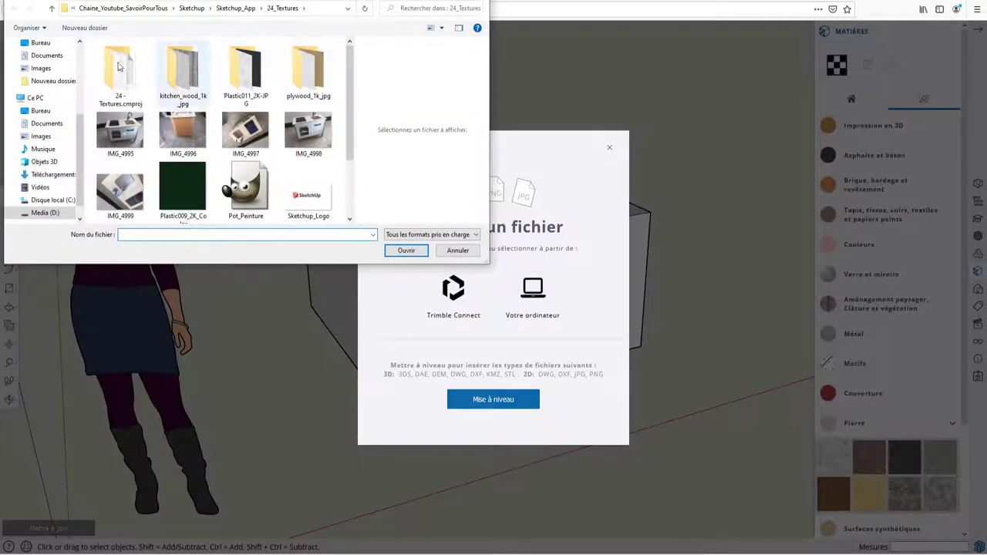
scroll(247, 146, "down", 1)
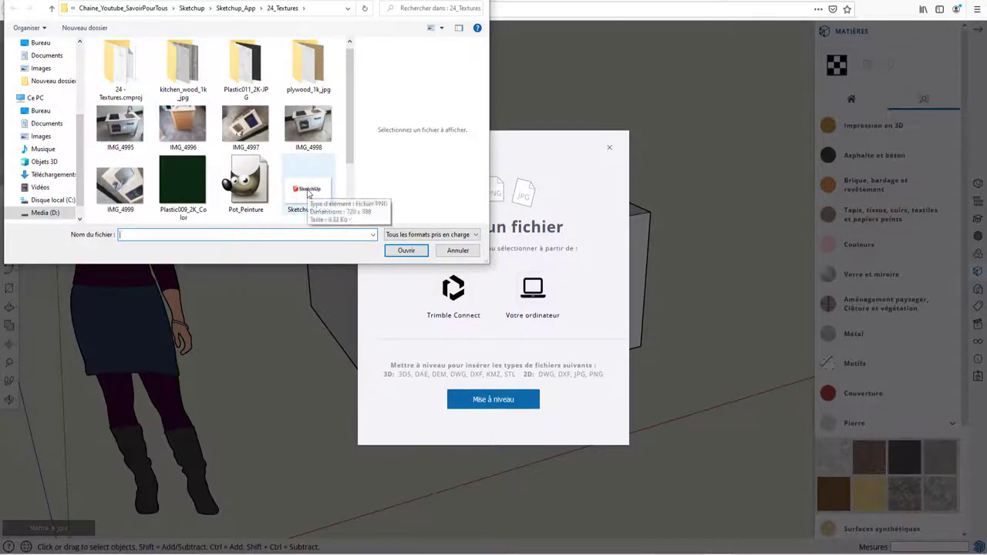
left_click(307, 192)
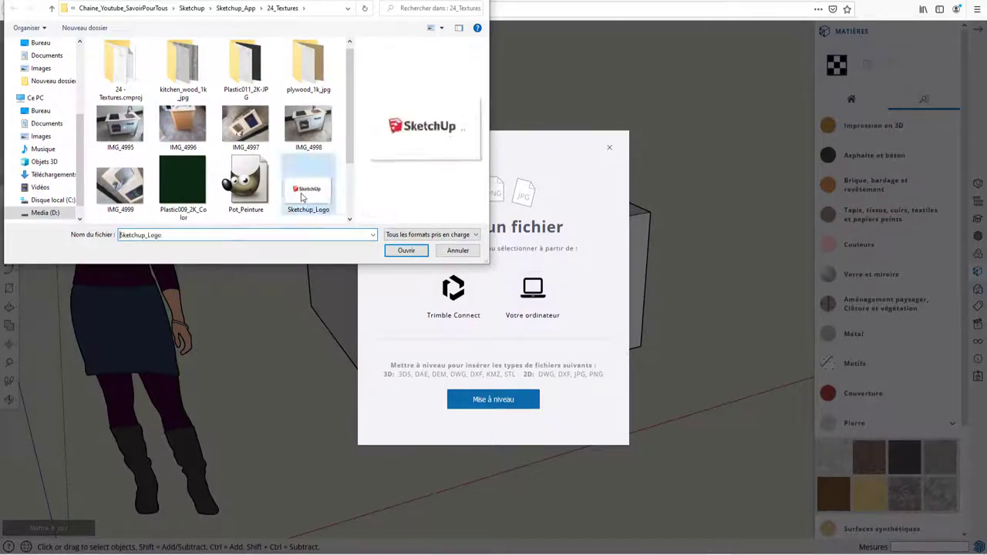
left_click(405, 250)
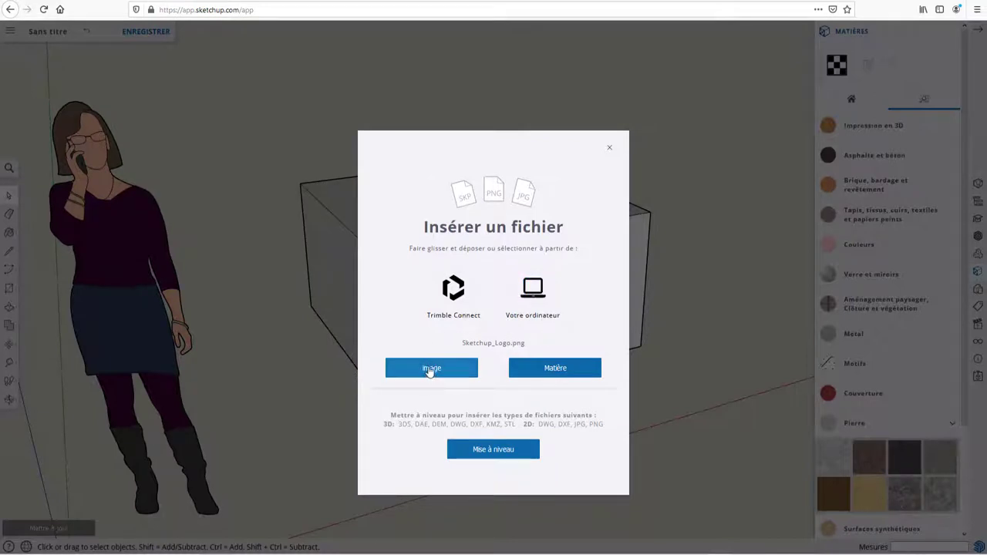
left_click(556, 370)
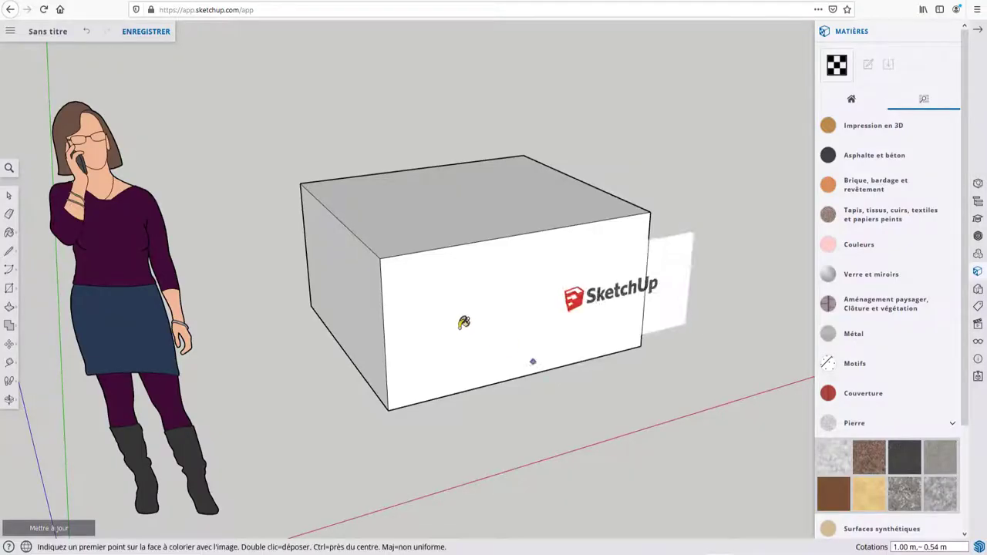
Anchor the logo image on the box's front face so it tiles, and check the model's materials
left_click(423, 364)
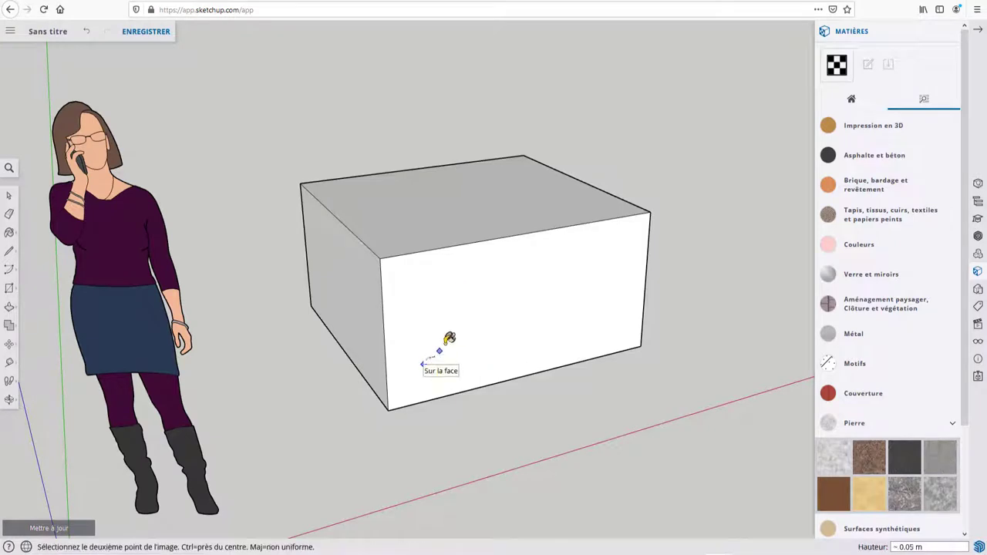
left_click(515, 292)
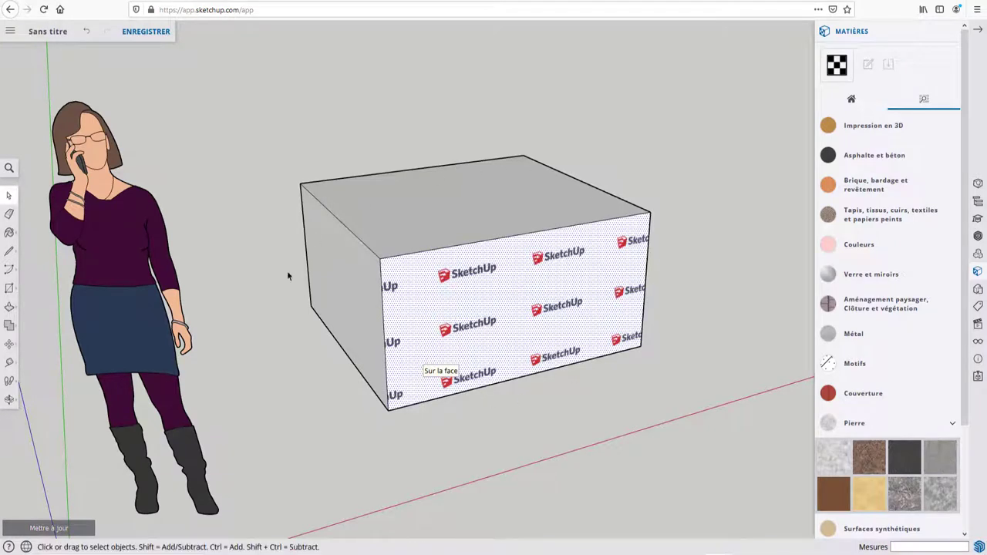
middle_click_drag(524, 318, 505, 297)
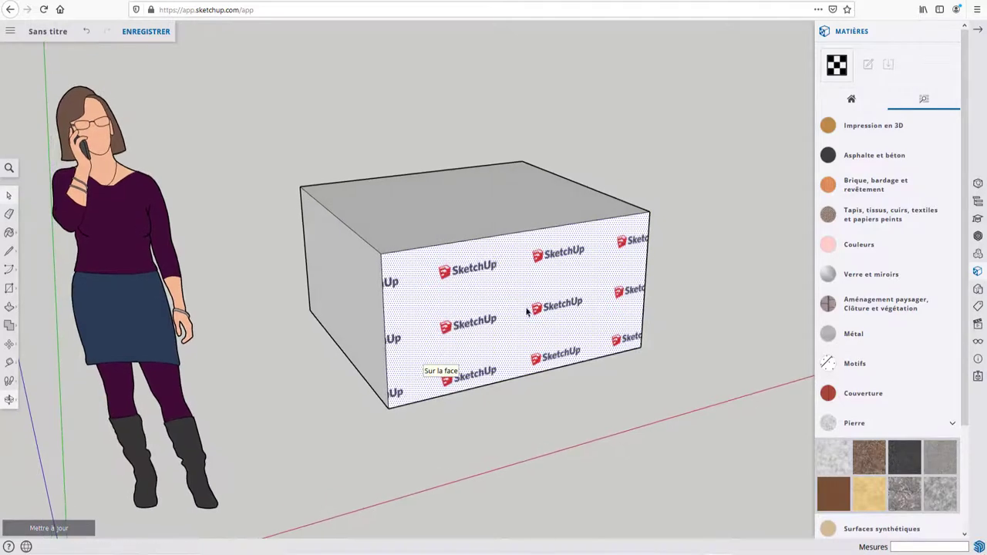
left_click(851, 99)
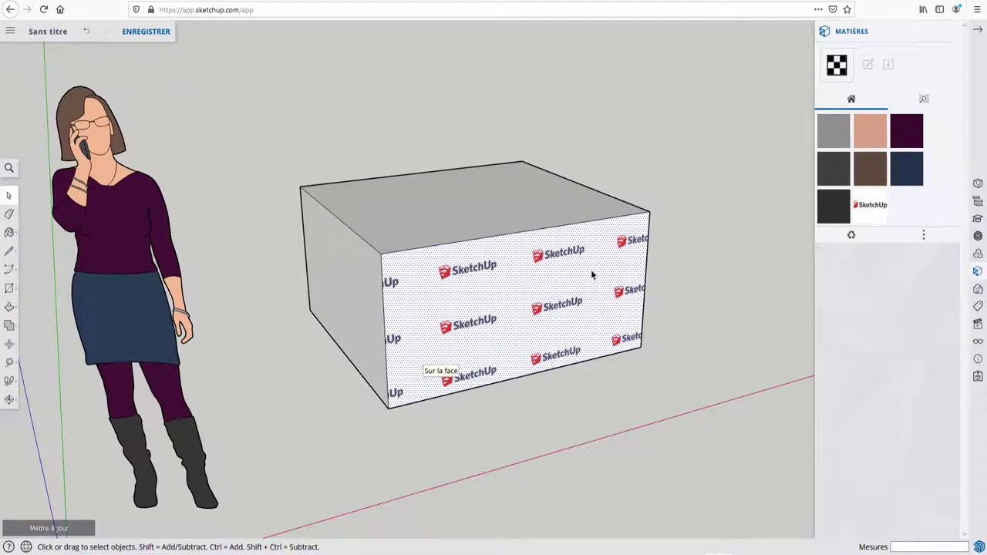
scroll(591, 275, "up", 2)
scroll(529, 263, "up", 2)
scroll(529, 288, "up", 2)
middle_click_drag(466, 294, 559, 479)
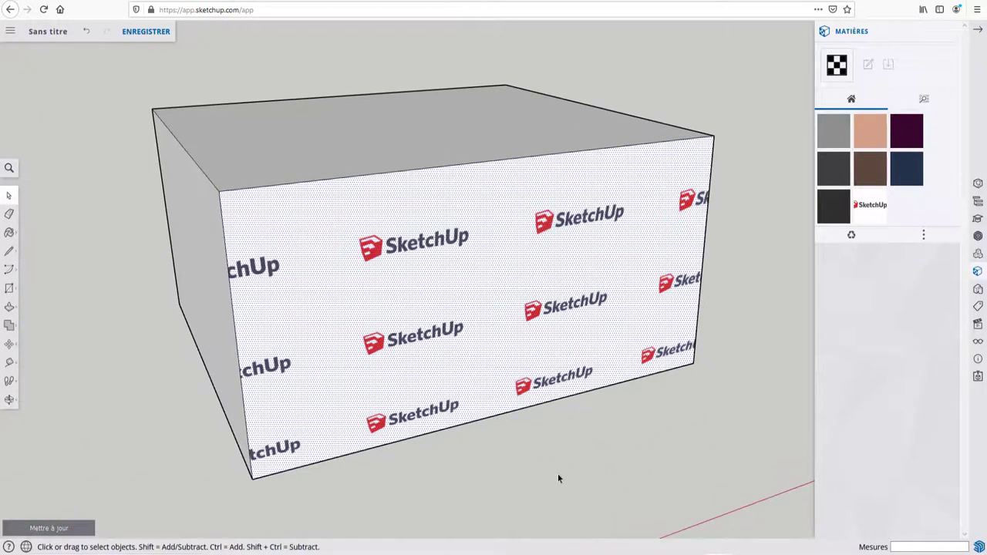
Enter Texture > Position on the front face, exit with Terminé, then re-enter it
right_click(451, 267)
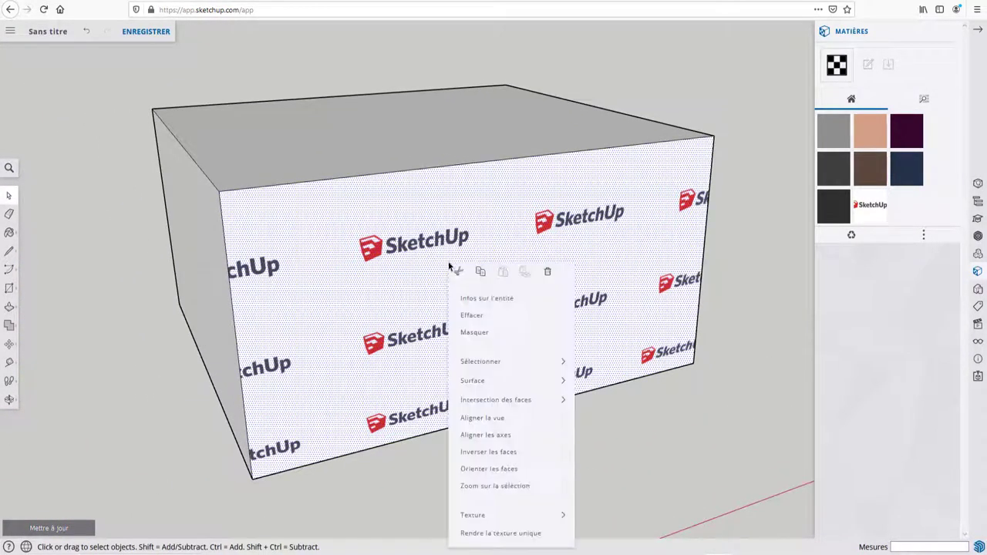
mouse_move(494, 515)
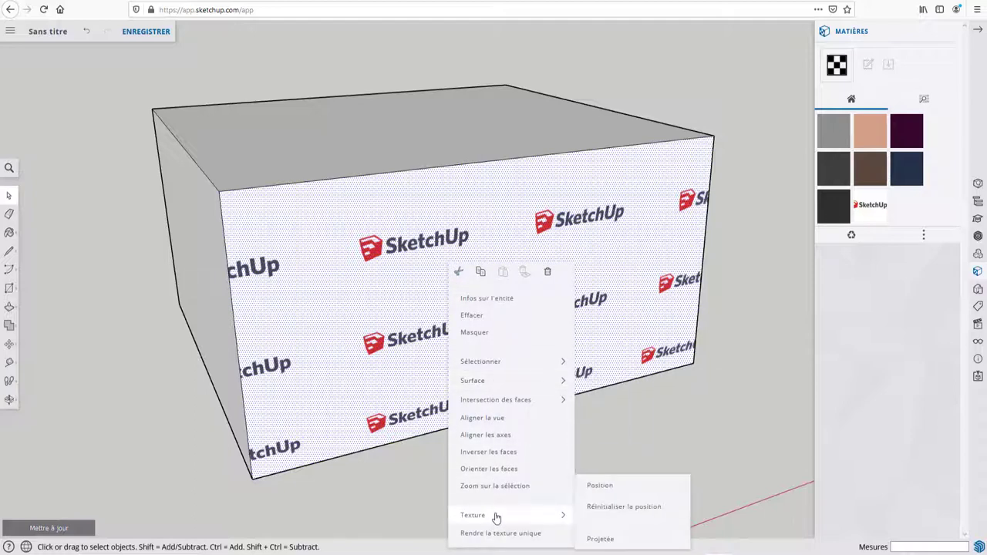
left_click(600, 486)
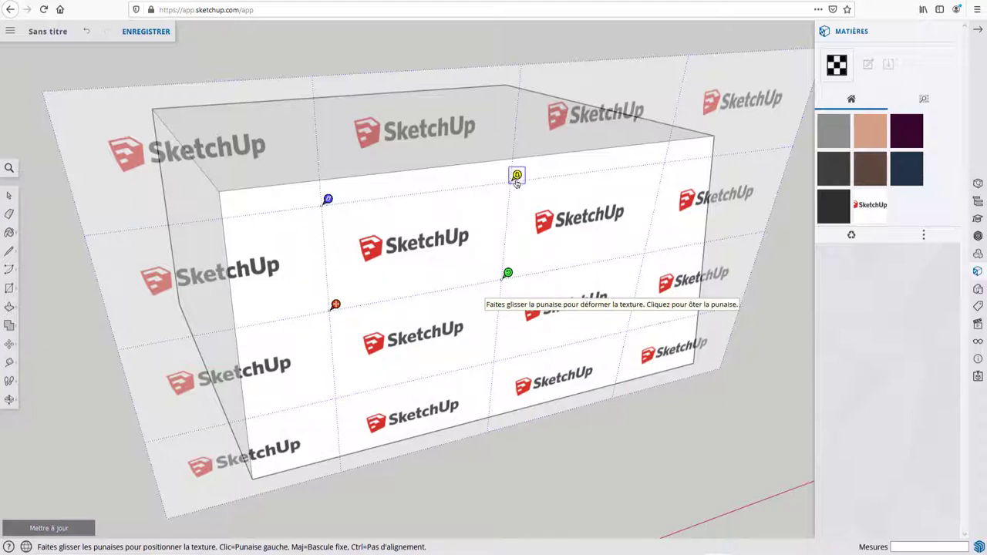
right_click(429, 218)
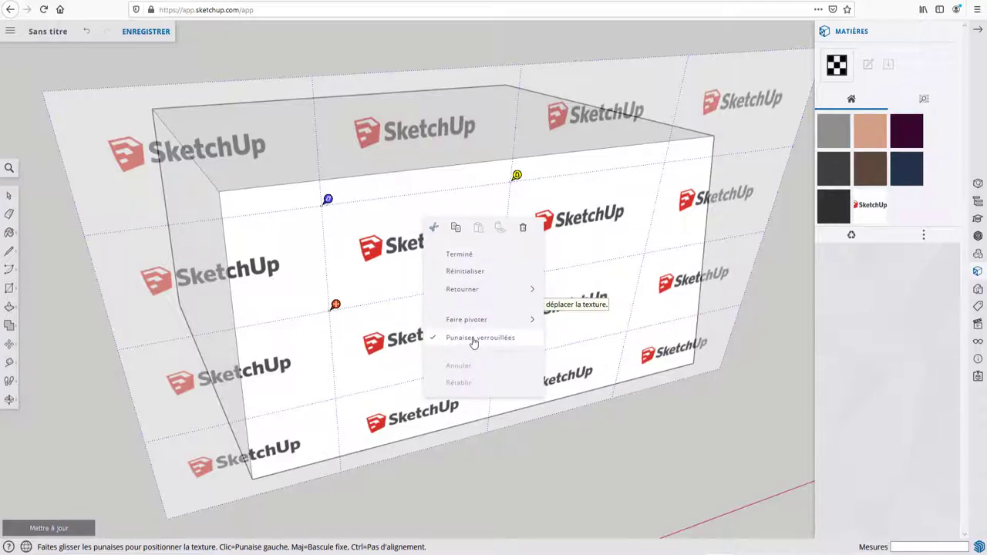
left_click(499, 460)
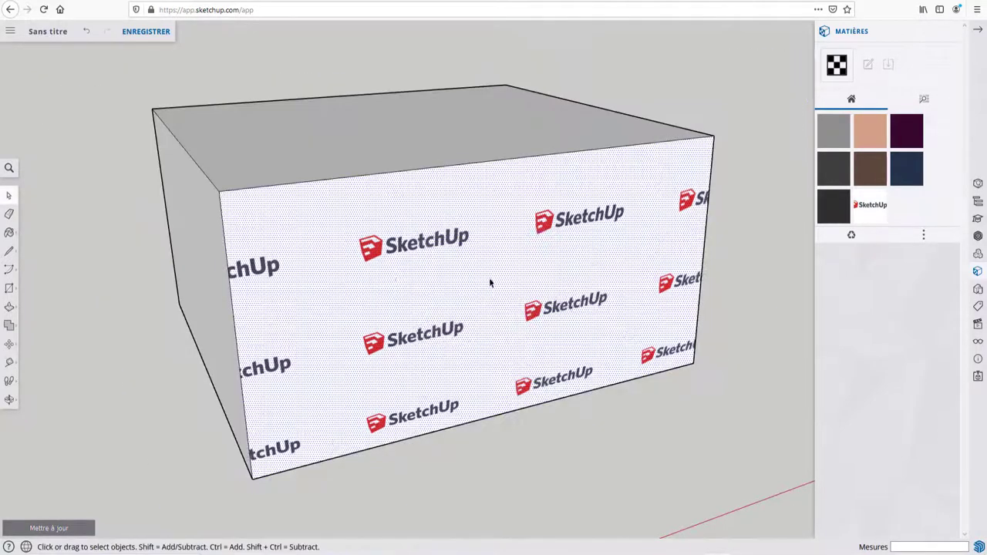
right_click(444, 271)
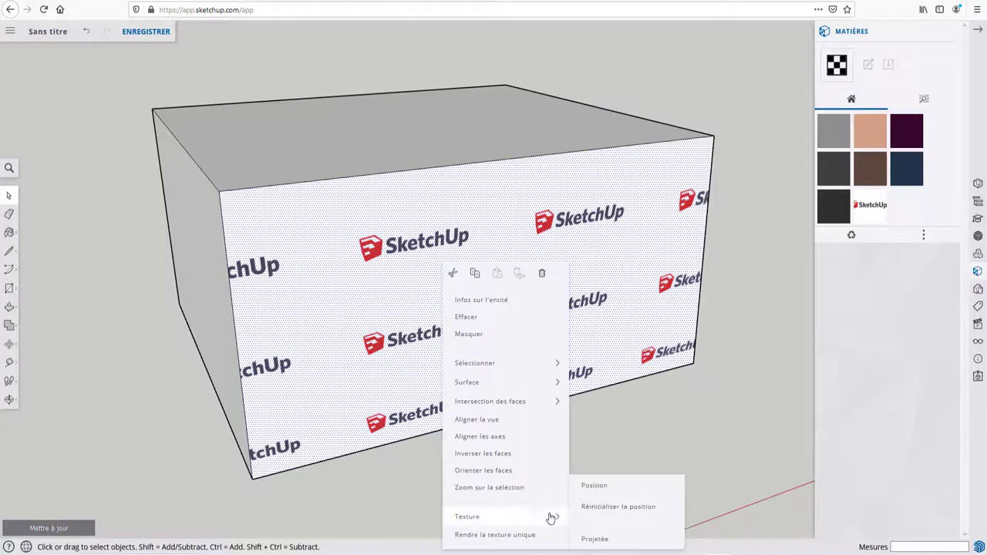
left_click(593, 485)
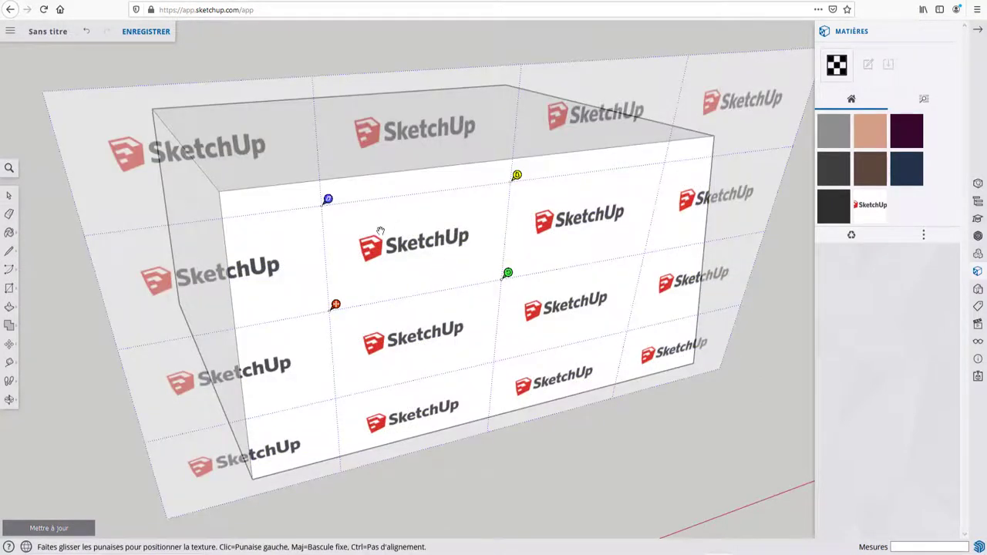
Drag the texture pins to scale, shear and rotate the logo into one large image
mouse_move(335, 305)
middle_mouse_down()
mouse_move(340, 373)
mouse_move(341, 347)
mouse_move(319, 346)
mouse_move(337, 342)
middle_mouse_up()
mouse_move(488, 309)
left_mouse_down()
mouse_move(605, 286)
mouse_move(577, 418)
mouse_move(605, 294)
mouse_move(533, 297)
mouse_move(511, 313)
mouse_move(537, 299)
left_mouse_up()
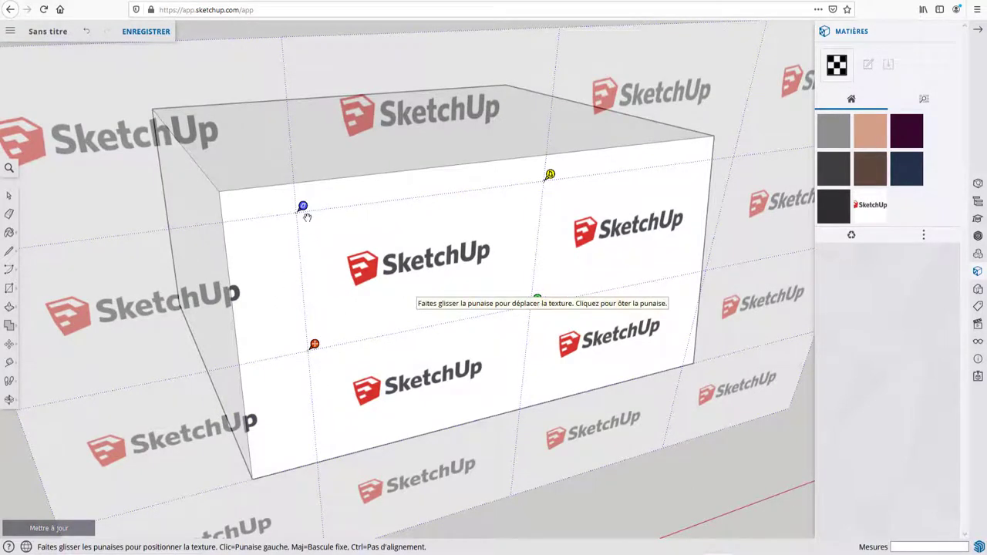
mouse_move(302, 206)
left_mouse_down()
mouse_move(406, 192)
mouse_move(300, 211)
left_mouse_up()
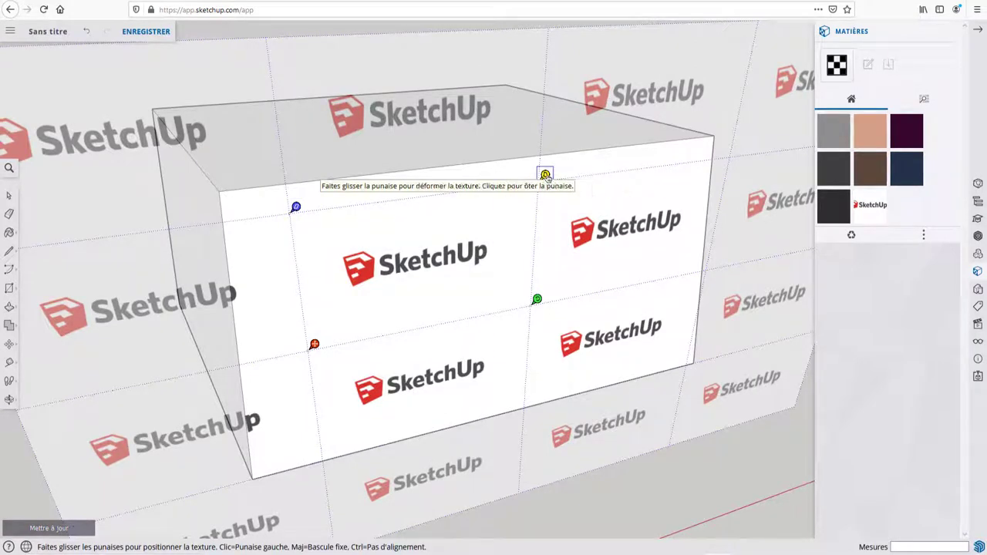
mouse_move(545, 175)
left_mouse_down()
mouse_move(566, 168)
mouse_move(557, 208)
mouse_move(554, 179)
mouse_move(573, 150)
mouse_move(544, 196)
mouse_move(534, 187)
mouse_move(560, 181)
mouse_move(533, 186)
left_mouse_up()
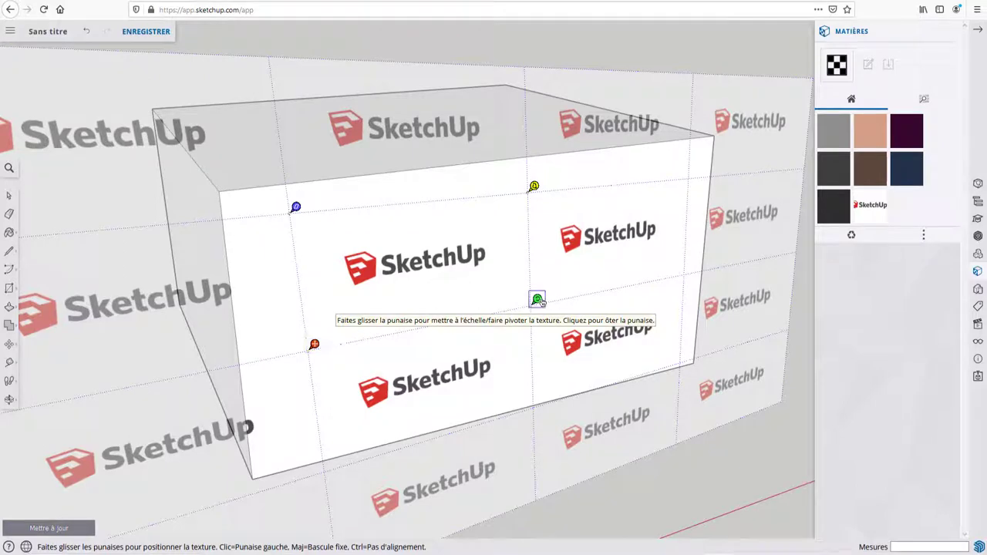
left_click_drag(539, 300, 740, 249)
left_click_drag(588, 216, 529, 301)
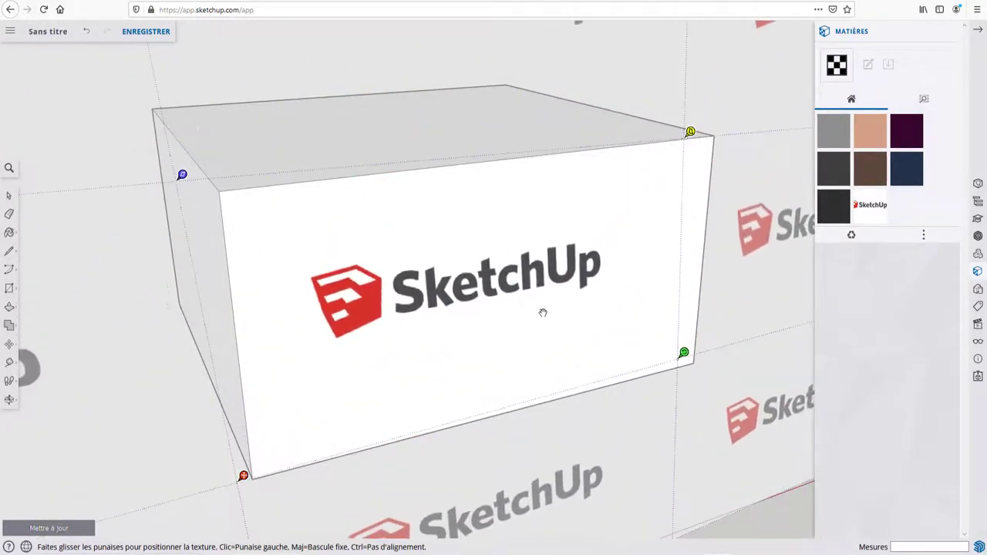
scroll(445, 327, "down", 2)
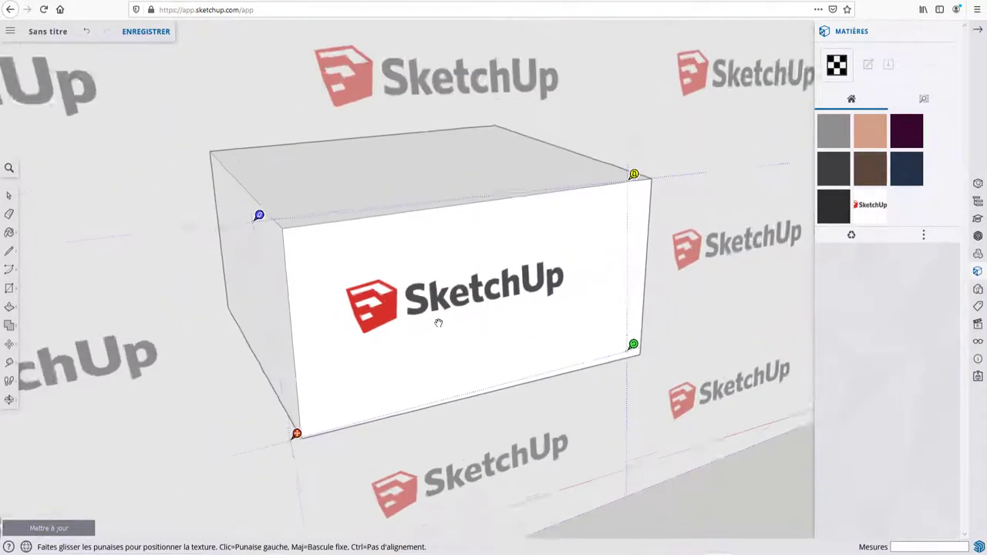
scroll(438, 323, "down", 2)
scroll(436, 320, "down", 2)
Reset the texture with Réinitialiser, then move and scale it so one logo fills the face
right_click(434, 302)
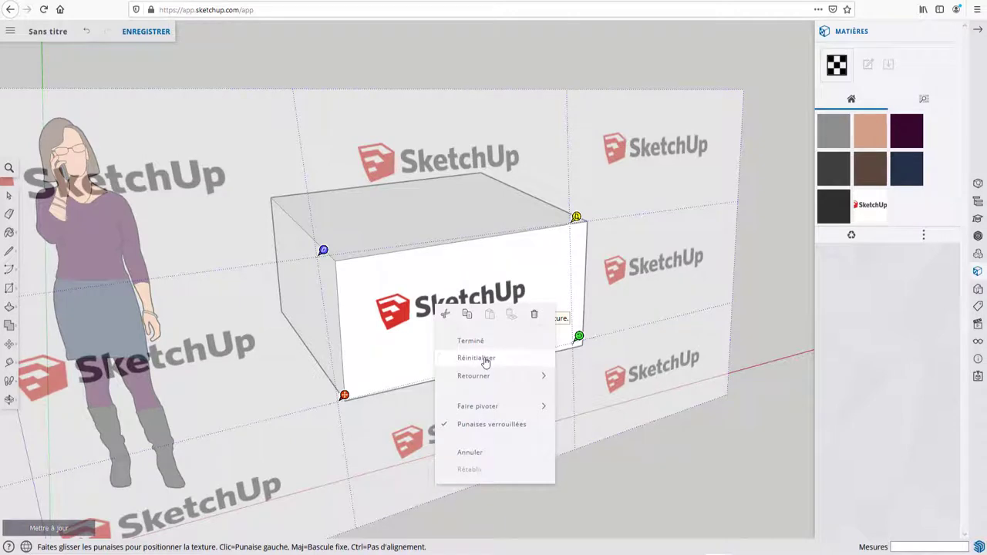
left_click(485, 359)
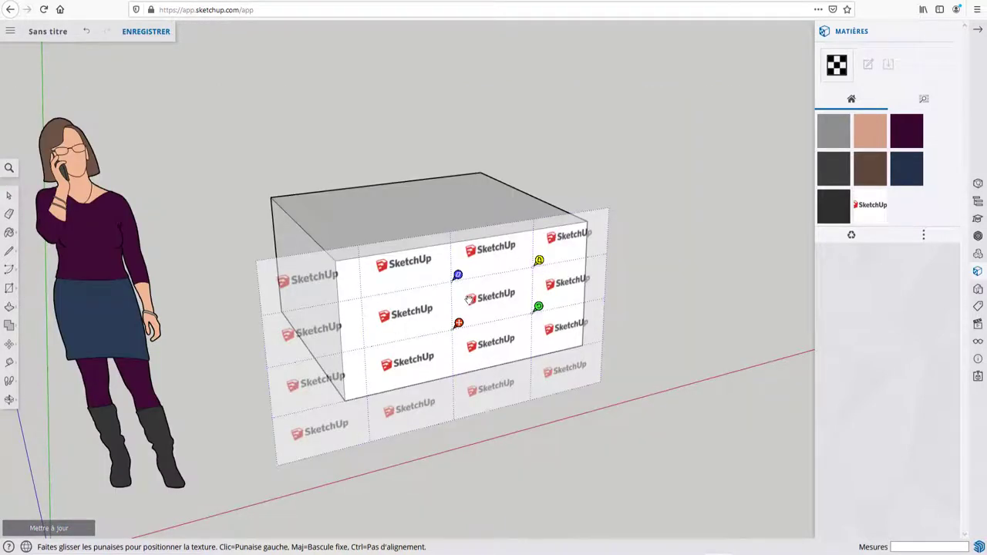
scroll(468, 326, "up", 3)
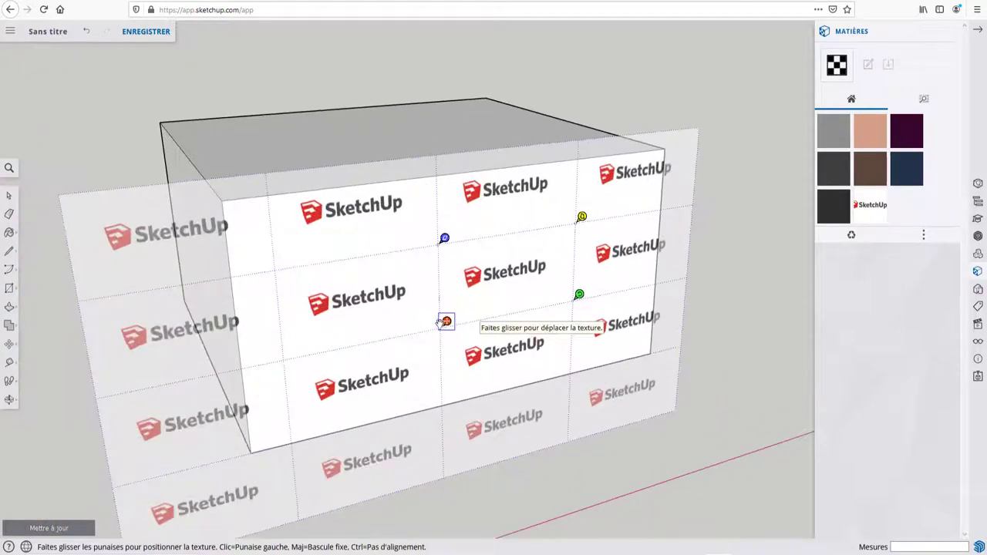
left_click_drag(445, 321, 239, 290)
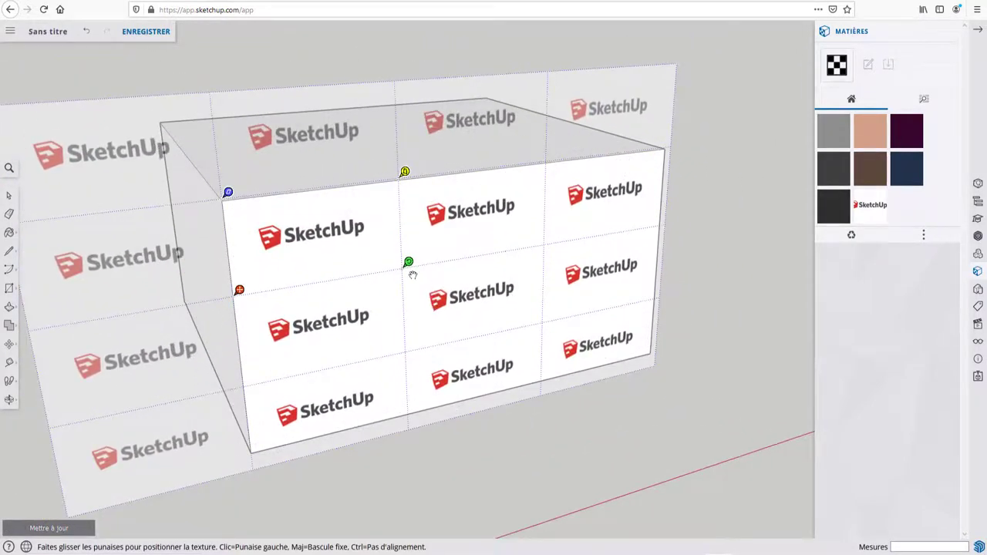
left_click_drag(409, 263, 666, 208)
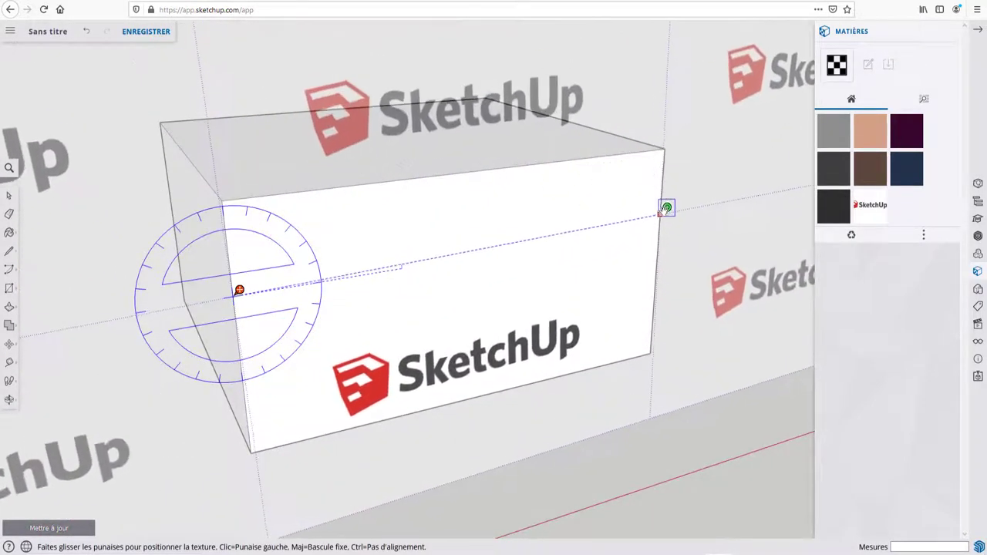
left_click_drag(543, 202, 522, 346)
Mirror the logo left/right with Retourner, then flip it back
right_click(449, 279)
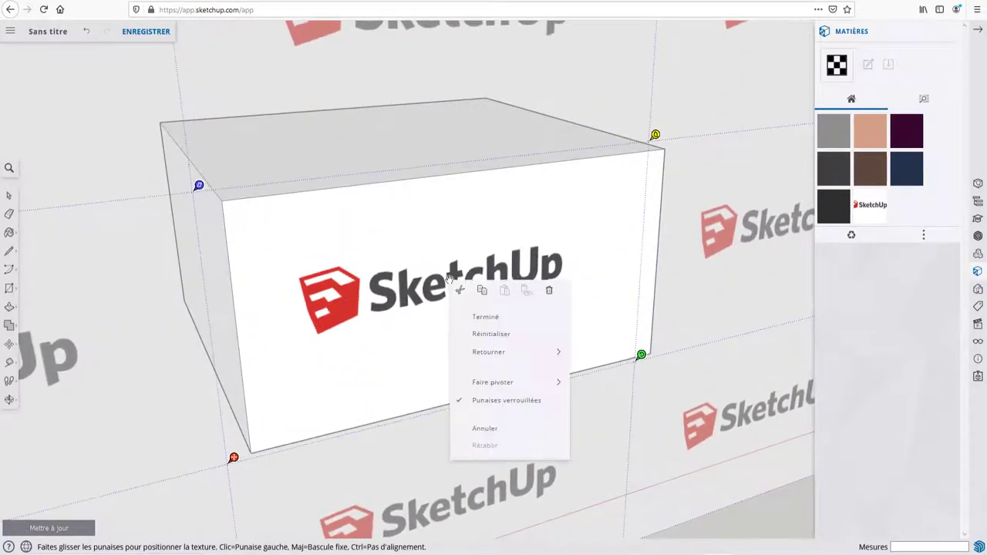
mouse_move(488, 352)
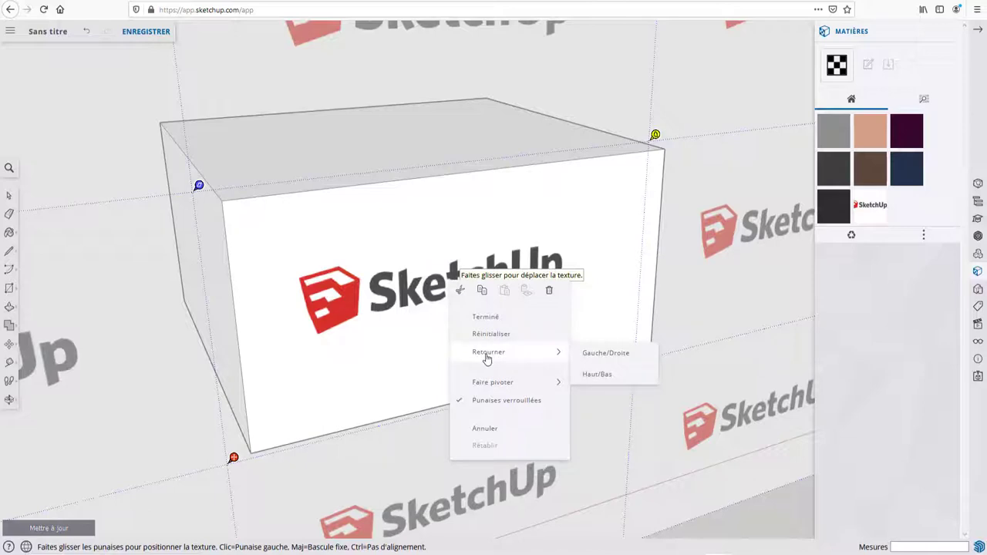
left_click(600, 356)
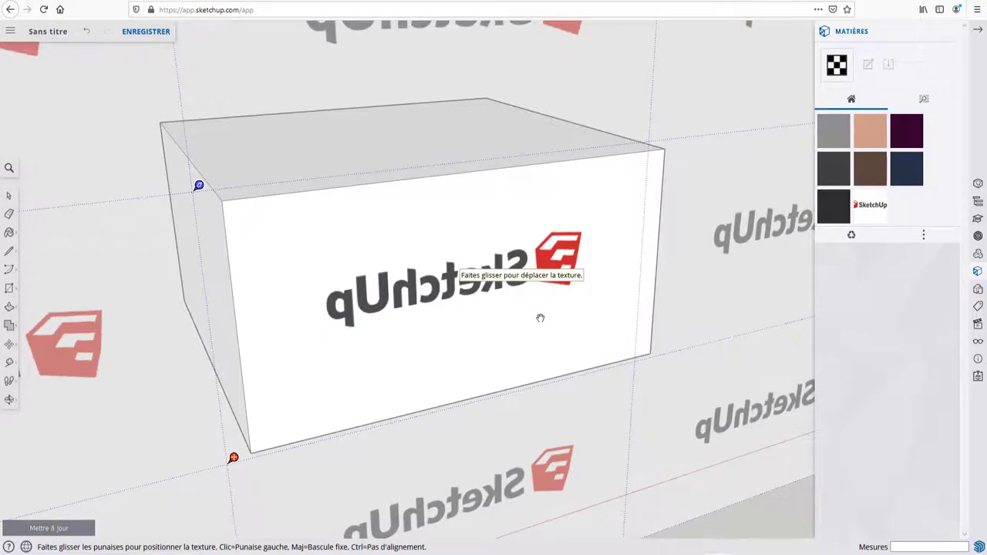
right_click(465, 298)
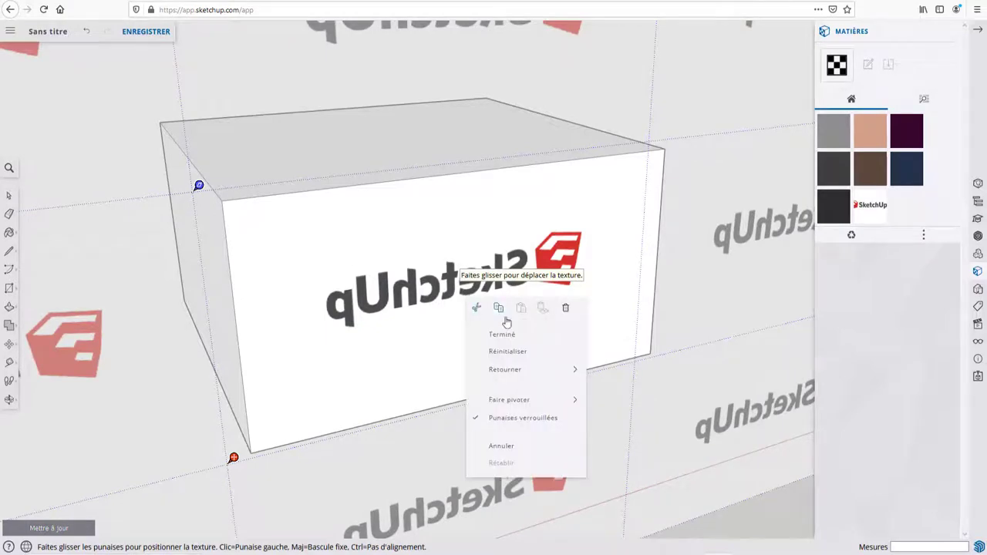
left_click(612, 372)
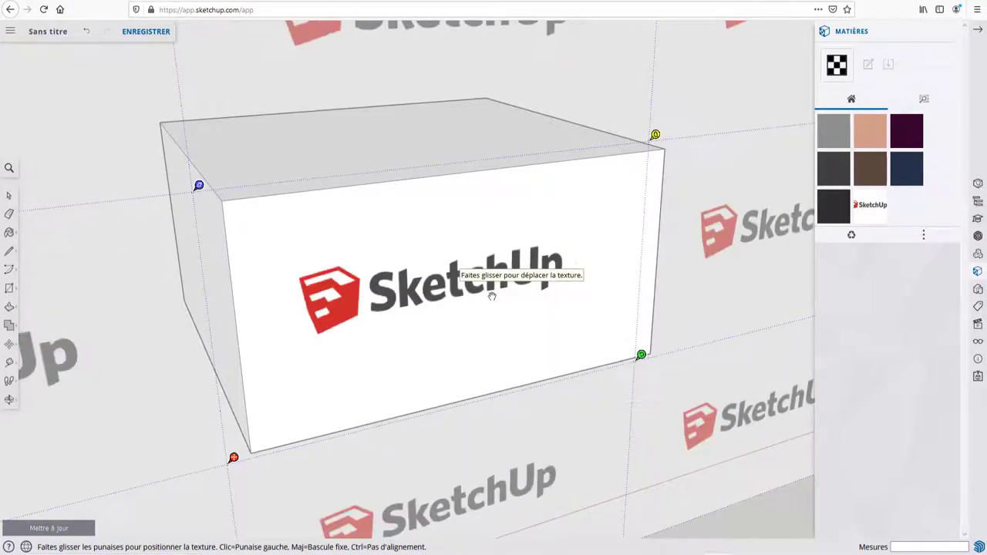
Flip the logo top/bottom and back upright again
right_click(449, 285)
mouse_move(487, 357)
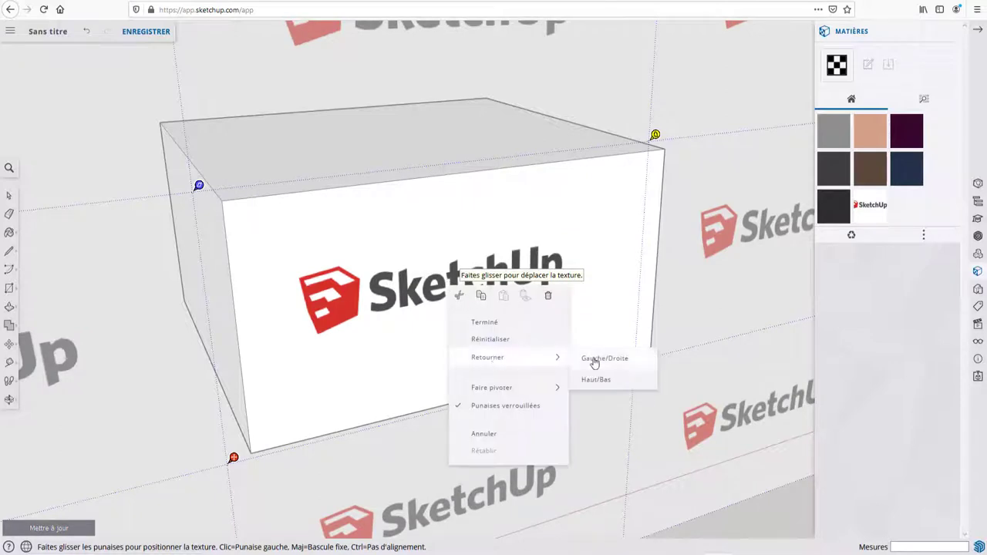
left_click(594, 377)
right_click(480, 309)
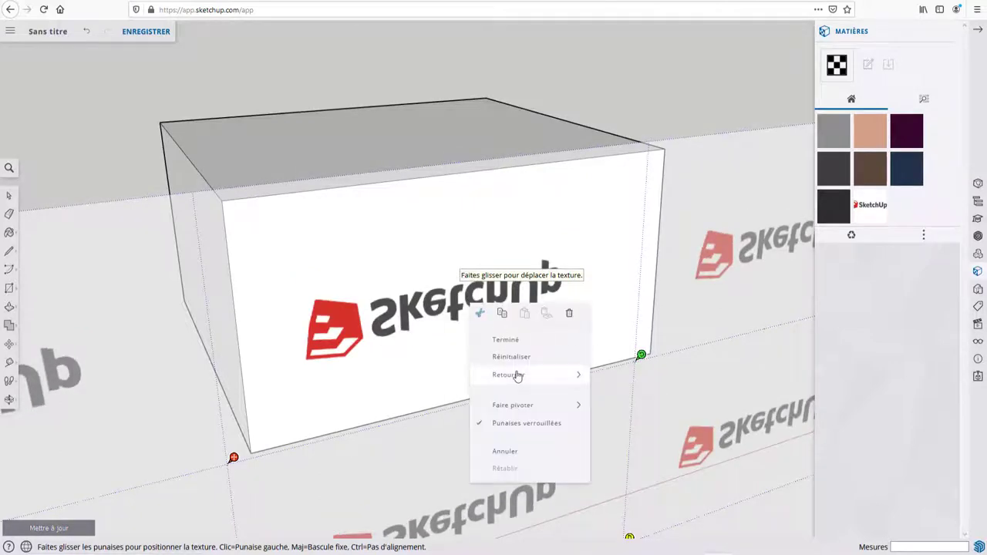
left_click(603, 385)
right_click(466, 286)
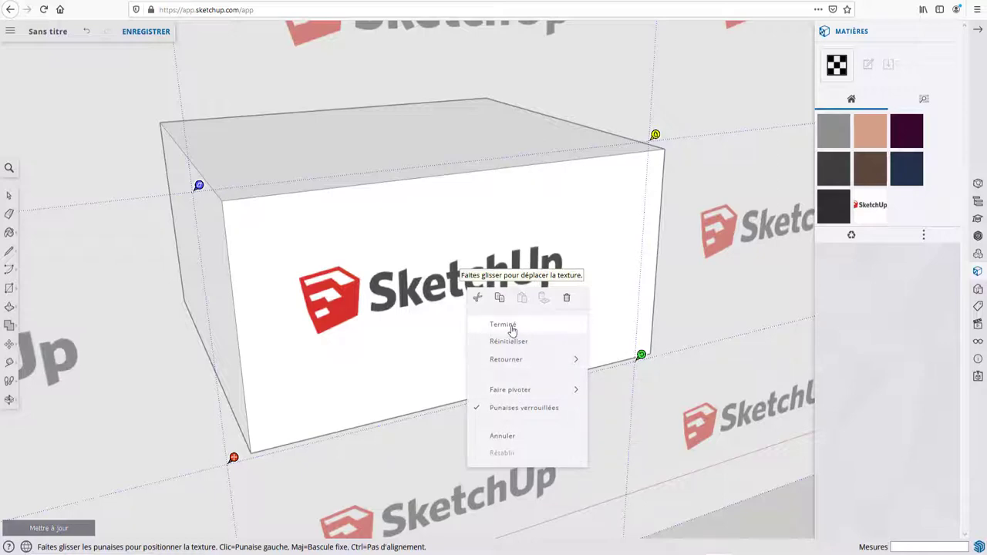
Finish positioning the texture, deselect the face, and zoom out to see the whole box and figure
left_click(512, 325)
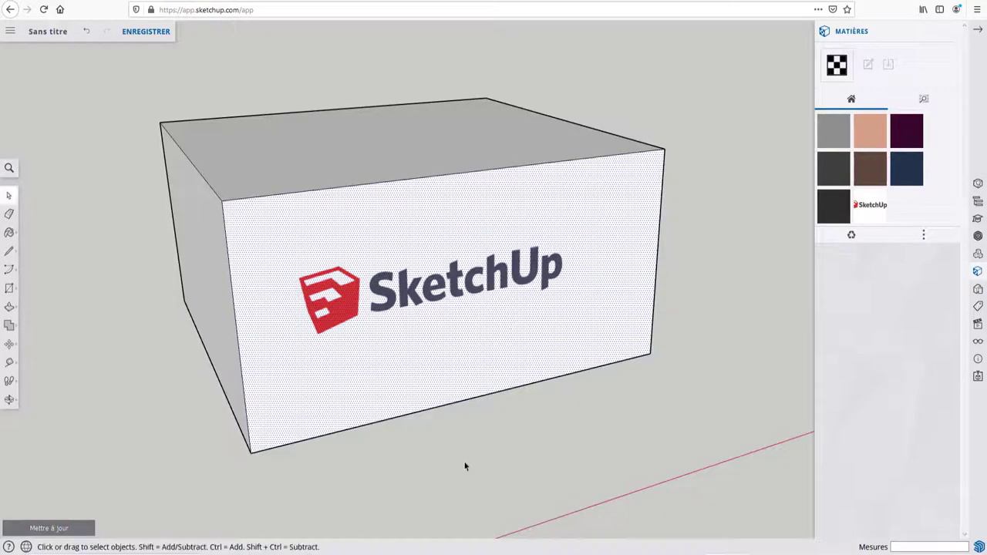
left_click(474, 422)
right_click(442, 285)
mouse_move(493, 517)
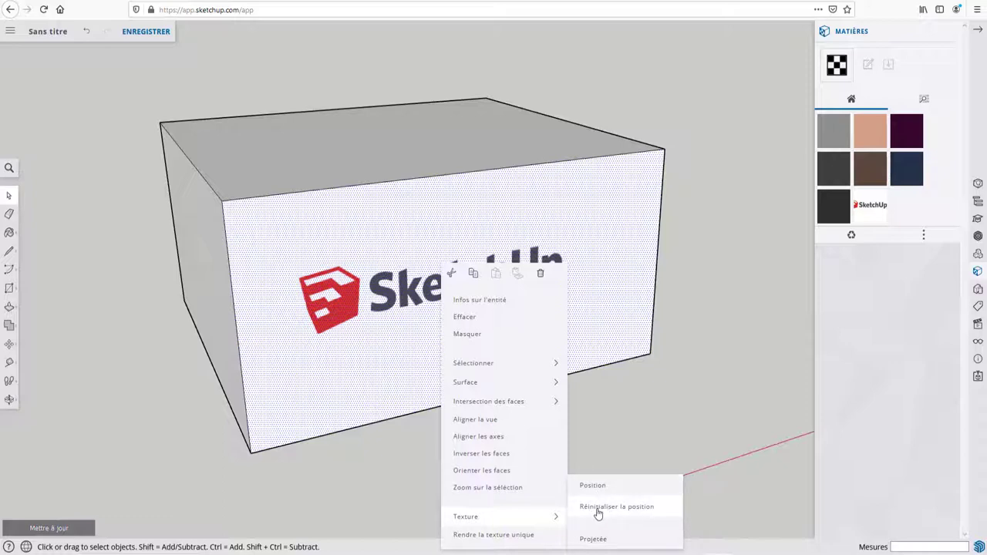
left_click(575, 378)
scroll(523, 327, "down", 3)
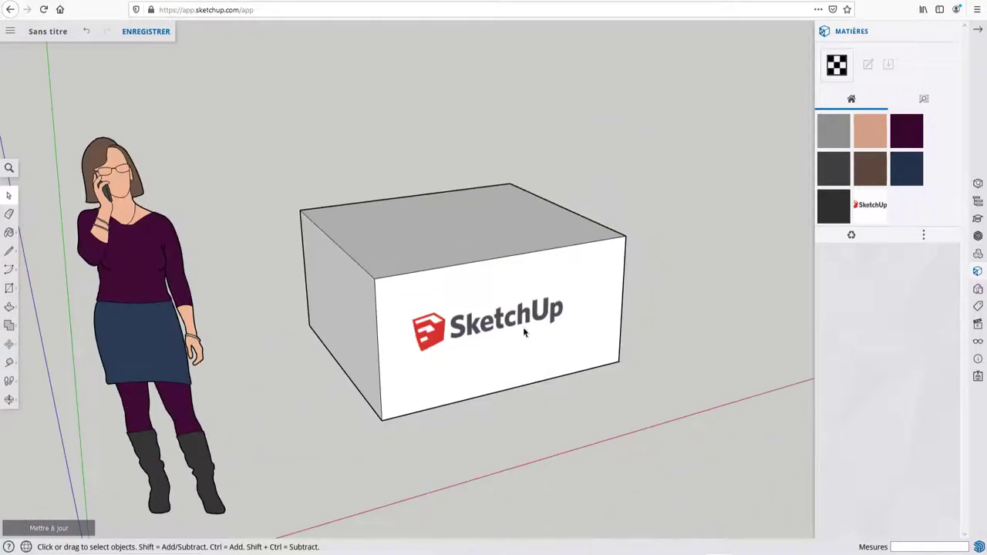
scroll(481, 252, "down", 2)
Draw a rectangle above the logo box and push/pull it up into a block
mouse_move(495, 272)
middle_mouse_down()
mouse_move(594, 293)
mouse_move(610, 205)
mouse_move(477, 319)
middle_mouse_up()
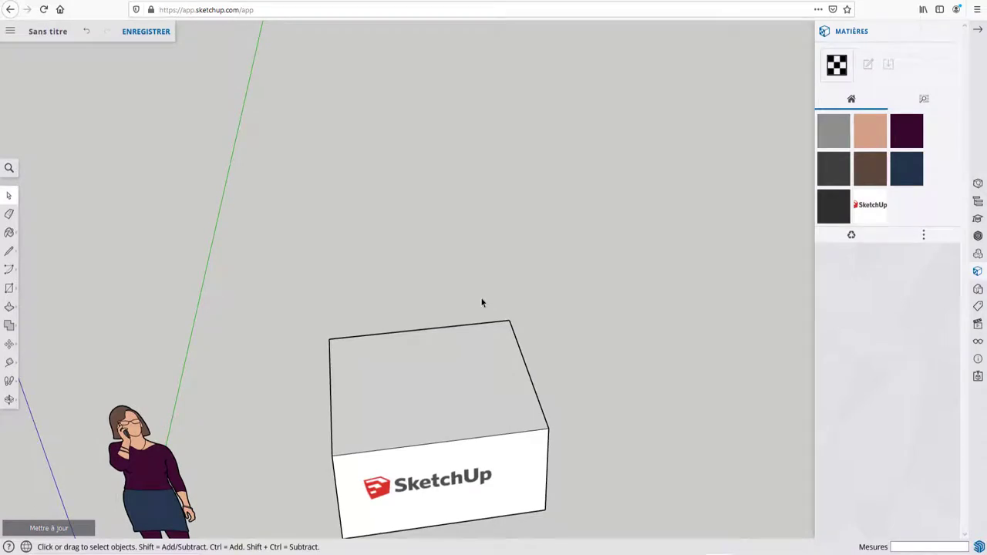
key("r")
left_click(331, 194)
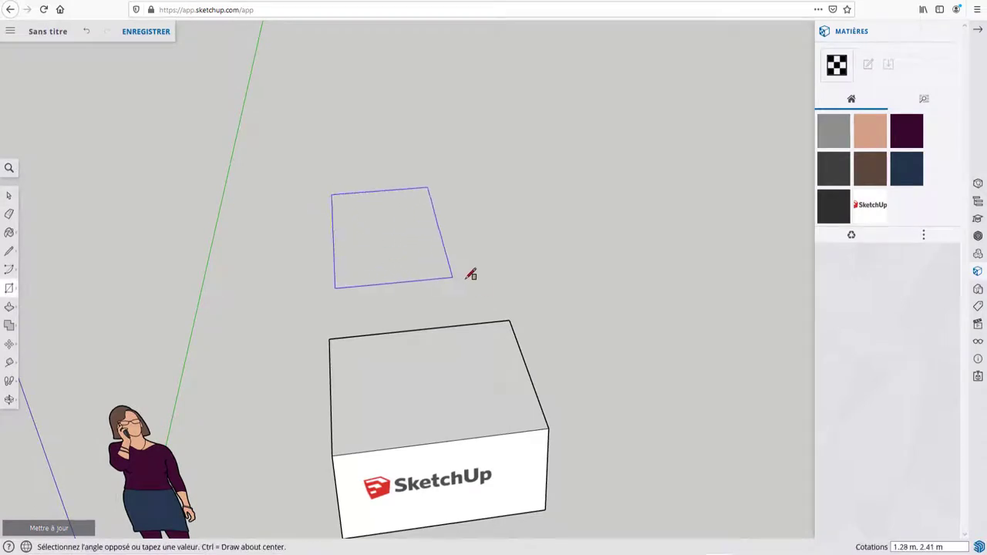
left_click(519, 274)
middle_click_drag(489, 280, 552, 260)
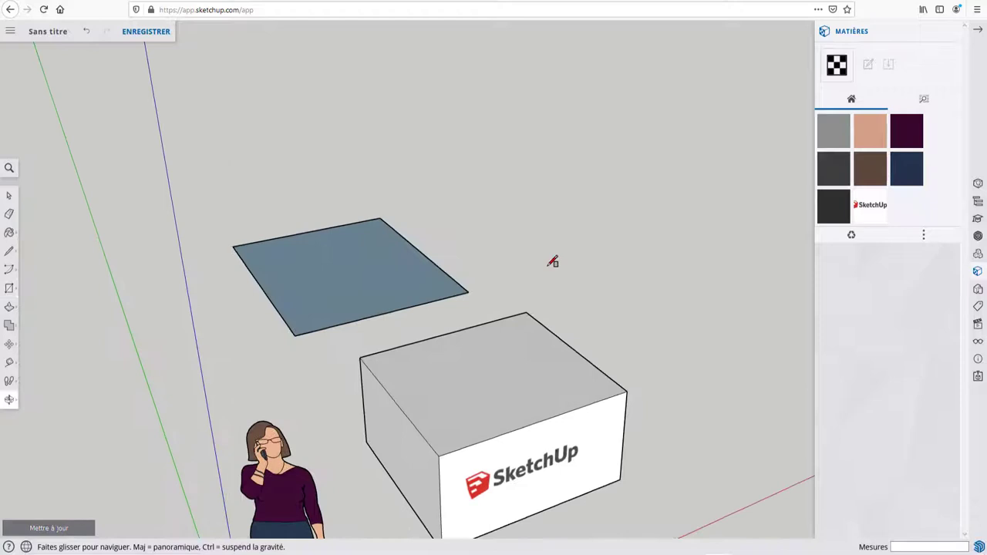
key("p")
left_click(345, 296)
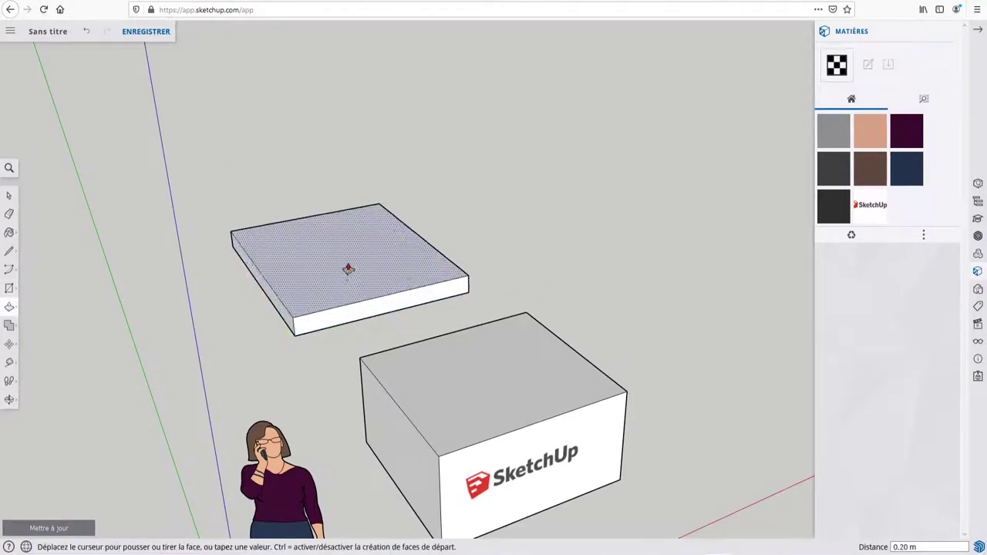
left_click(342, 214)
Draw an arc across the block's top and push away the outer corner region
mouse_move(342, 213)
middle_mouse_down()
mouse_move(285, 275)
mouse_move(352, 221)
mouse_move(388, 290)
mouse_move(375, 334)
middle_mouse_up()
key("a")
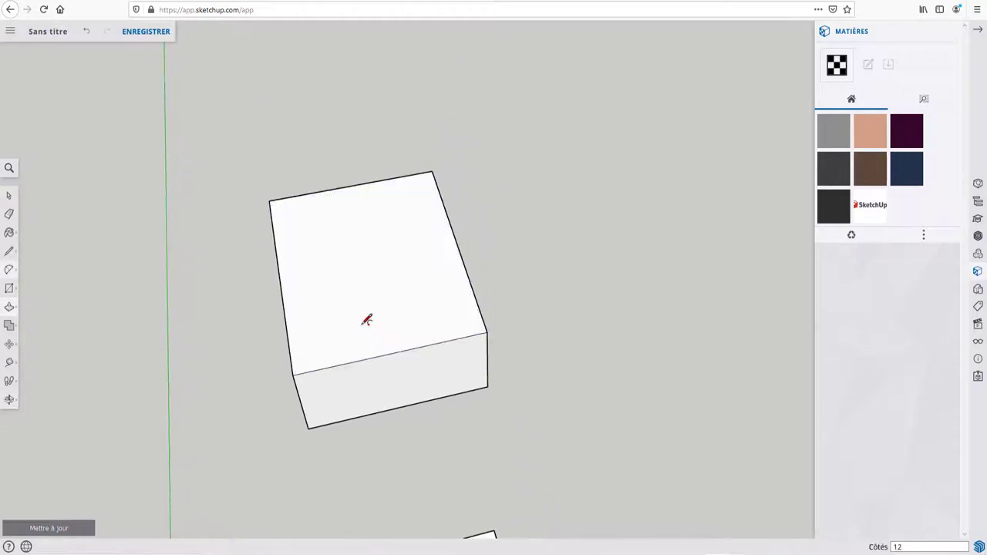
left_click(280, 280)
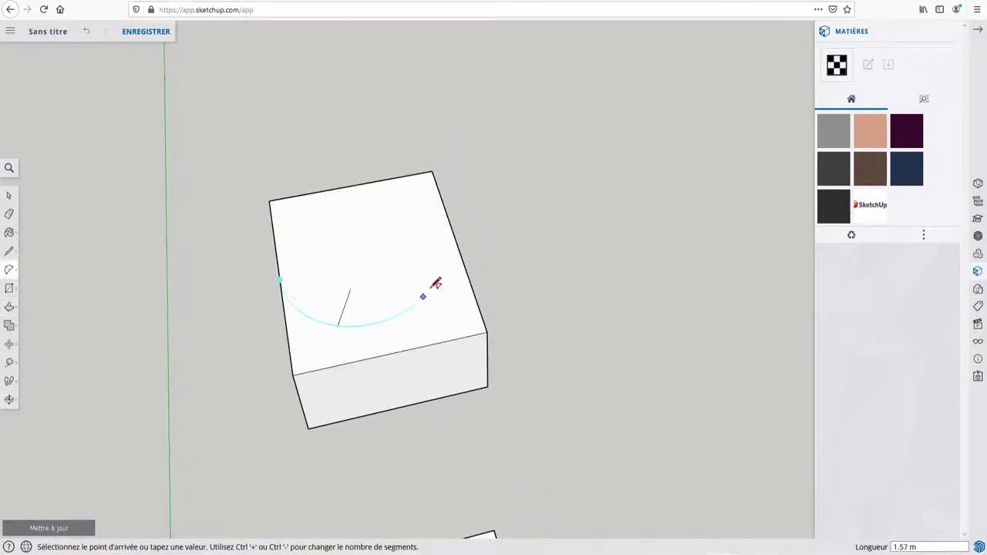
left_click(460, 249)
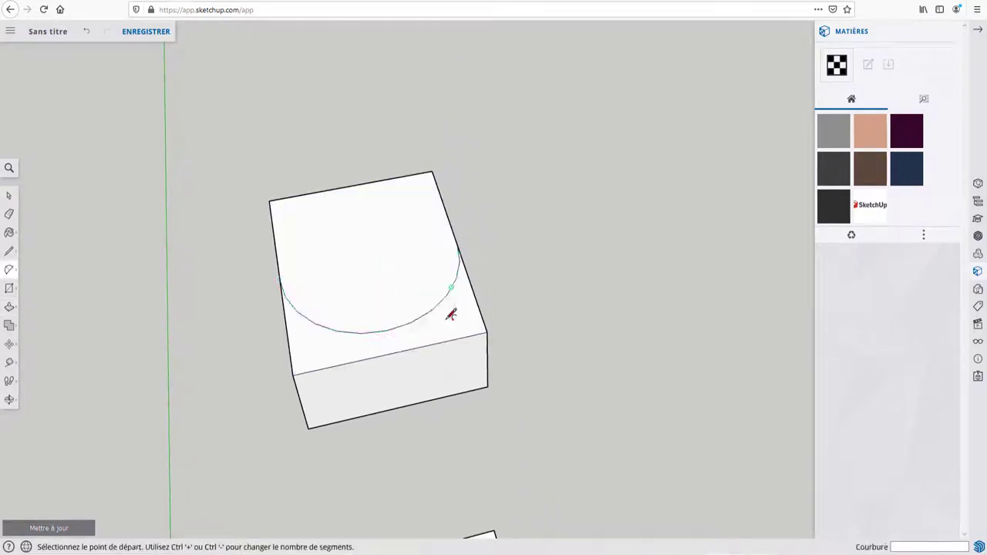
key("p")
left_click(452, 326)
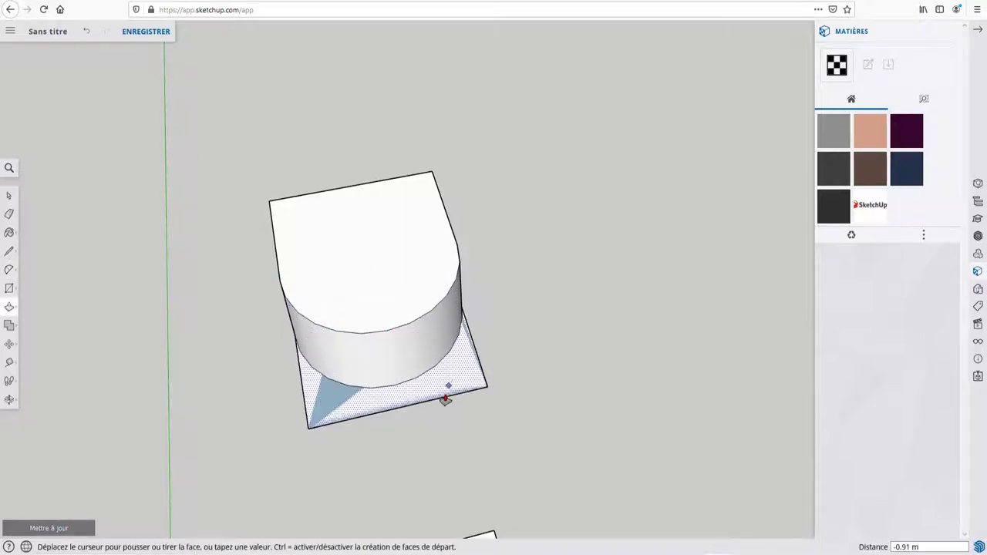
left_click(425, 395)
mouse_move(458, 341)
middle_mouse_down()
mouse_move(450, 317)
mouse_move(441, 340)
mouse_move(414, 311)
mouse_move(443, 509)
middle_mouse_up()
scroll(444, 462, "up", 2)
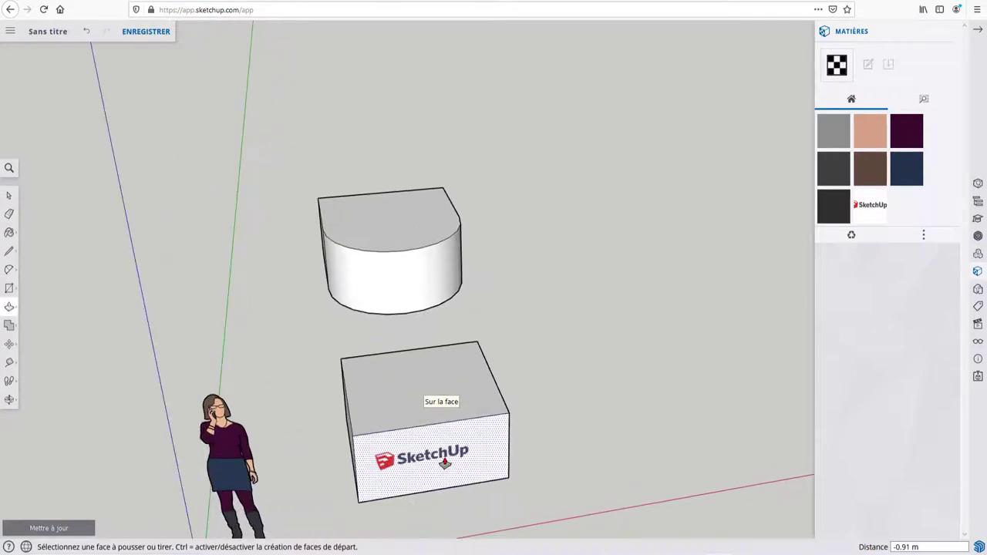
scroll(411, 476, "up", 2)
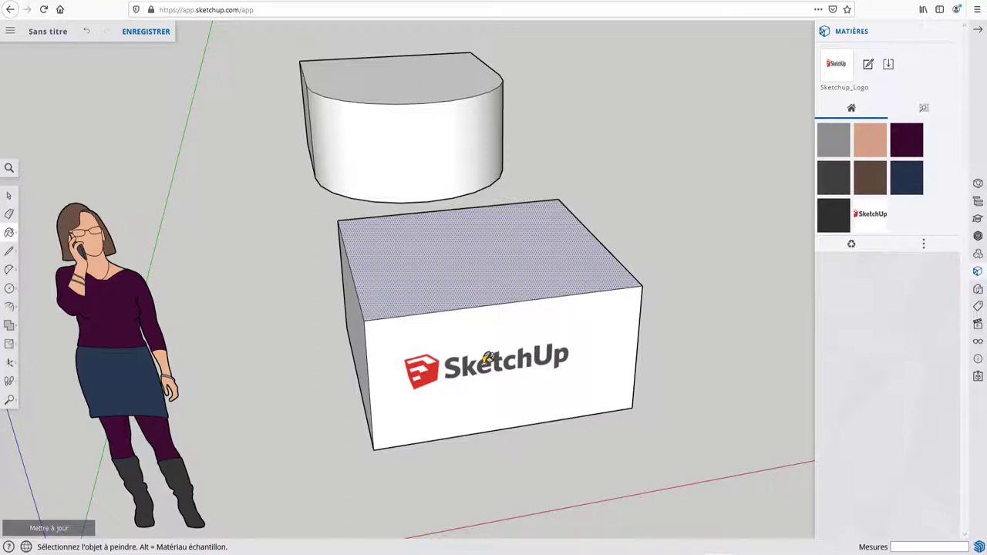
Sample the Sketchup_Logo material from the box and paint the D-shaped solid with it
key("alt")
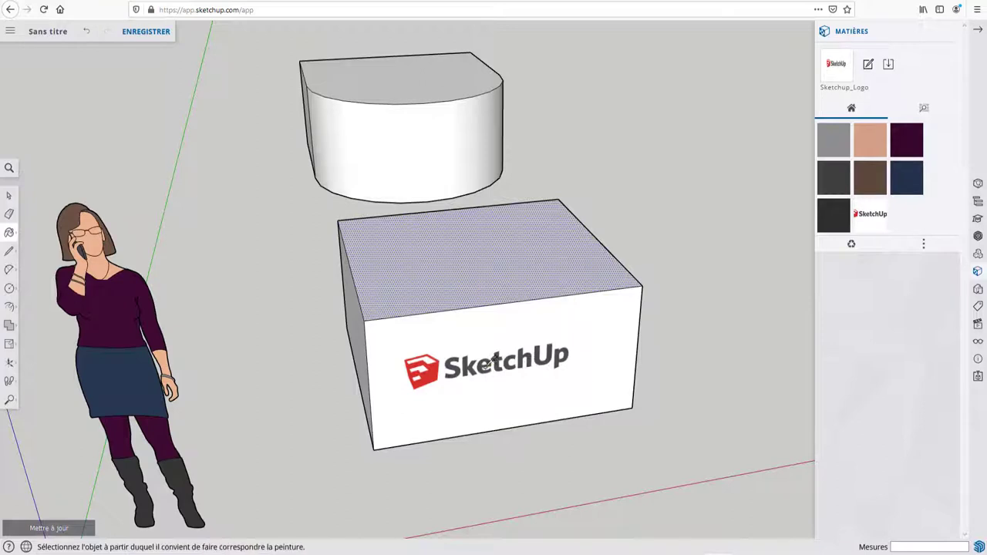
left_click(487, 364, "alt")
left_click(437, 155)
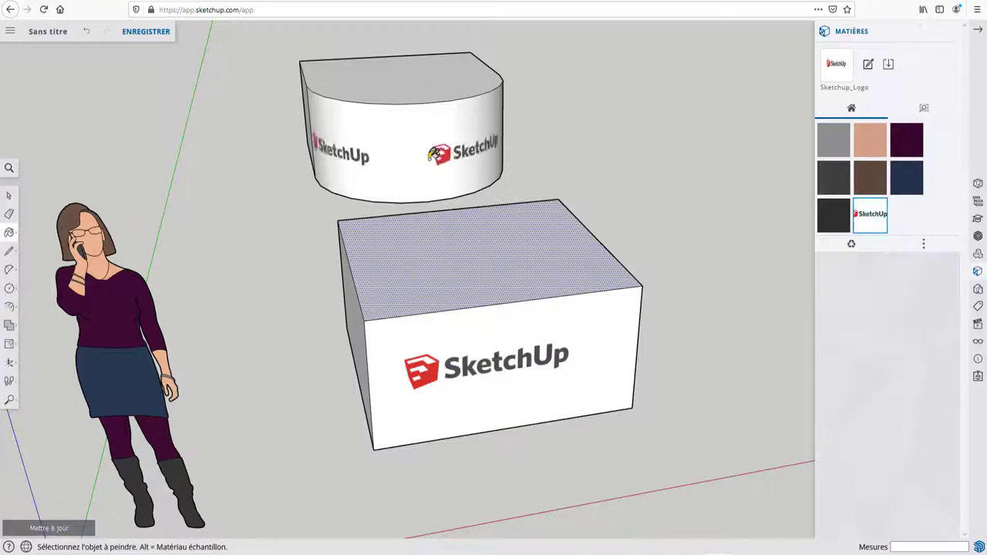
middle_click_drag(437, 155, 461, 158)
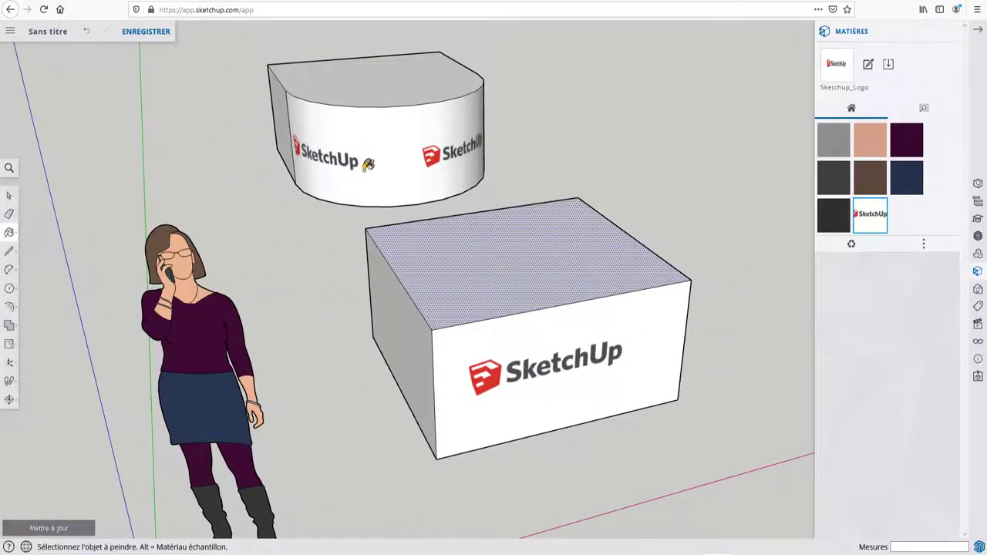
middle_click_drag(368, 164, 409, 170)
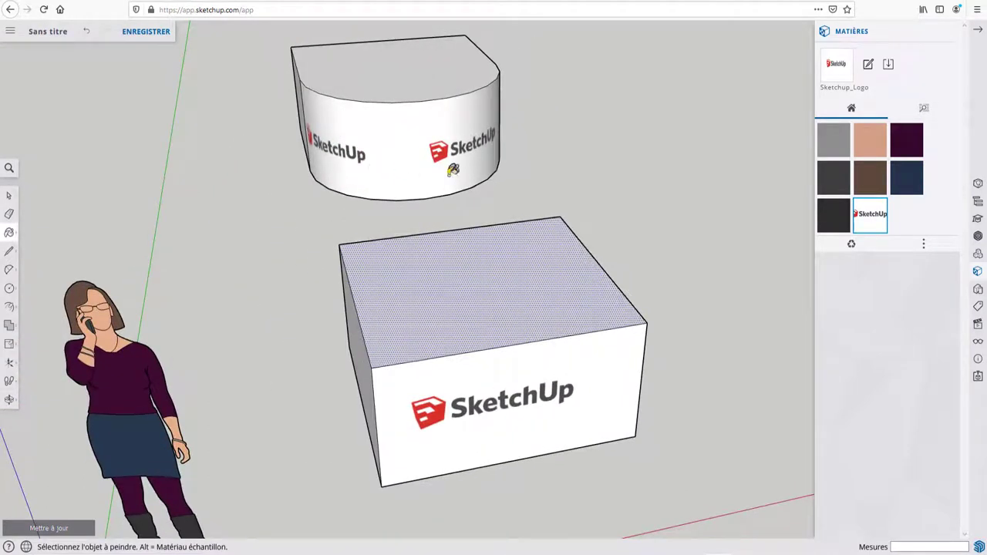
Repaint the D-shaped solid's side plain again
key("ctrl")
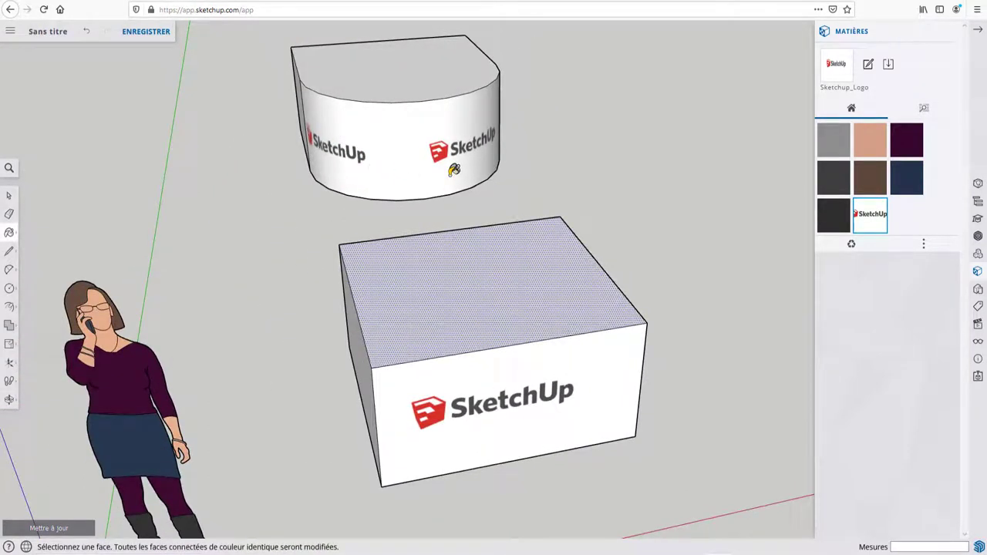
key("space")
scroll(446, 146, "down", 2)
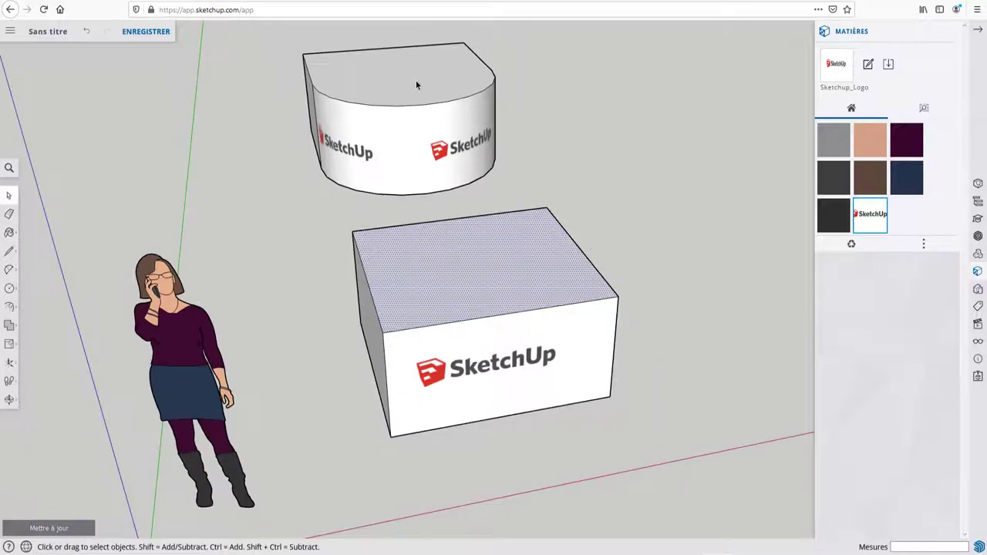
key("b")
key("alt")
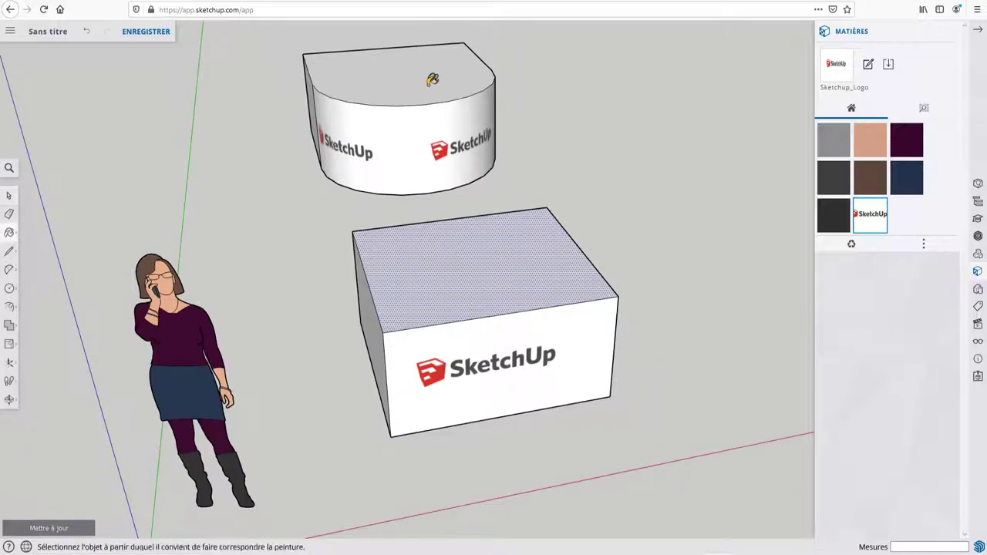
left_click(429, 135)
Set the box's front-face logo texture to projected
key("space")
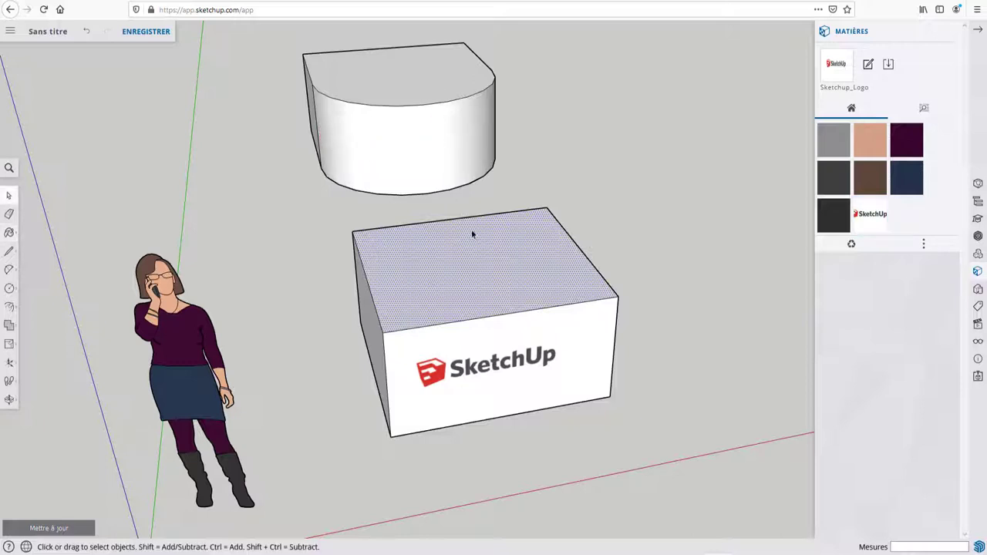
left_click(480, 366)
right_click(480, 365)
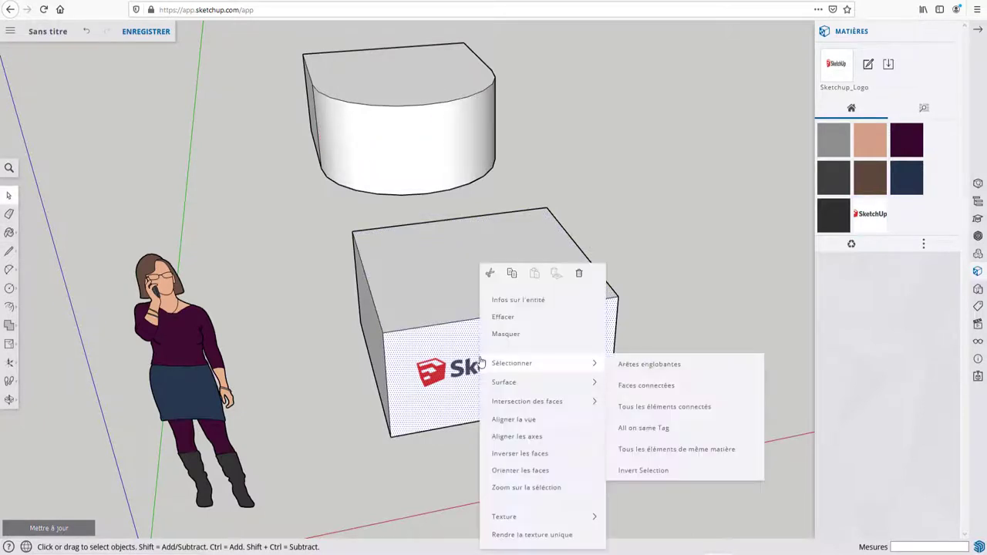
mouse_move(539, 517)
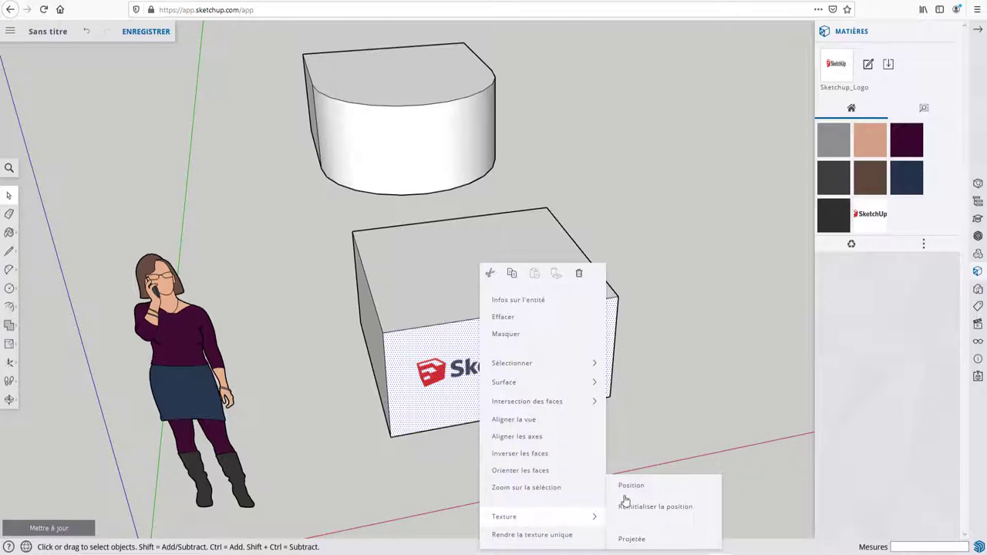
left_click(639, 541)
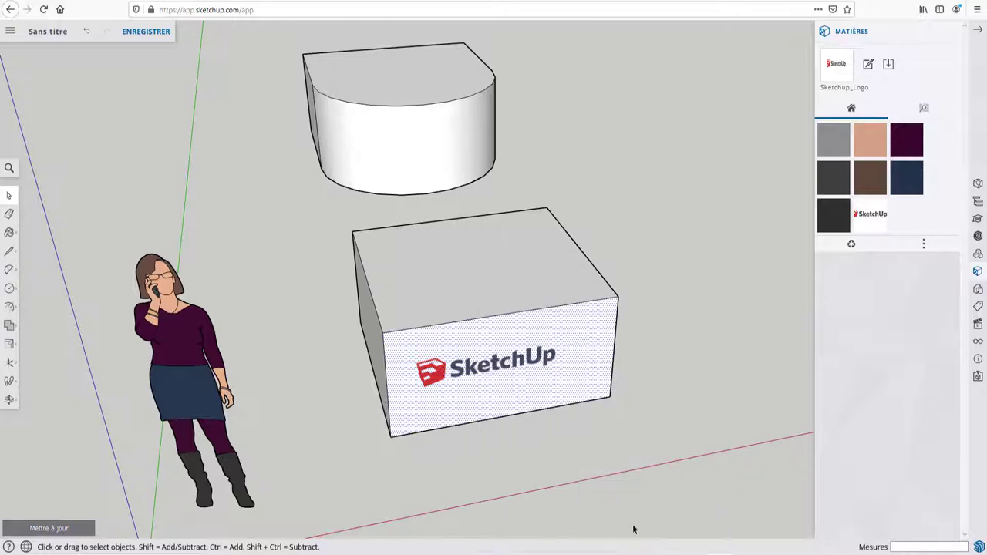
Sample the logo from the box front and paint it onto the D-shaped solid
key("b")
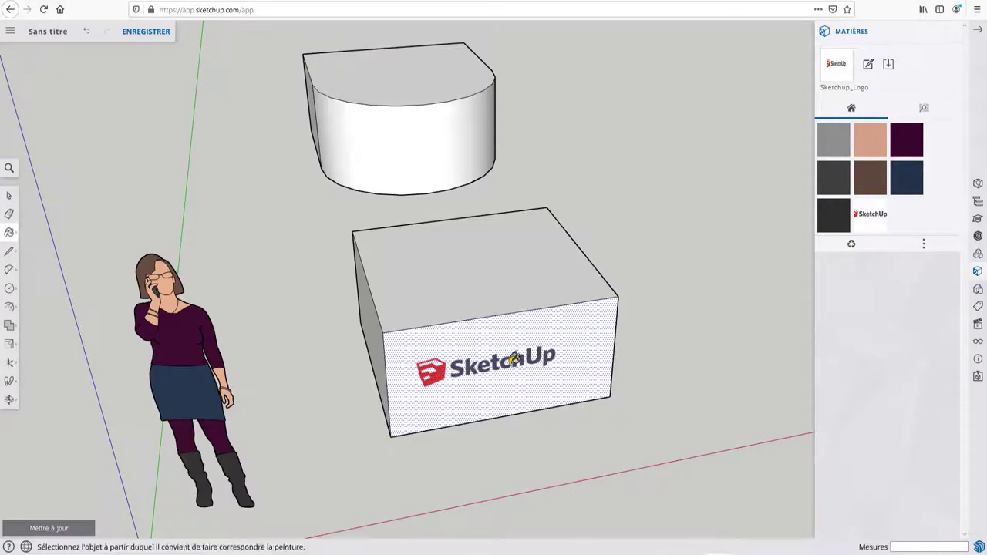
left_click(514, 359, "alt")
left_click(428, 156)
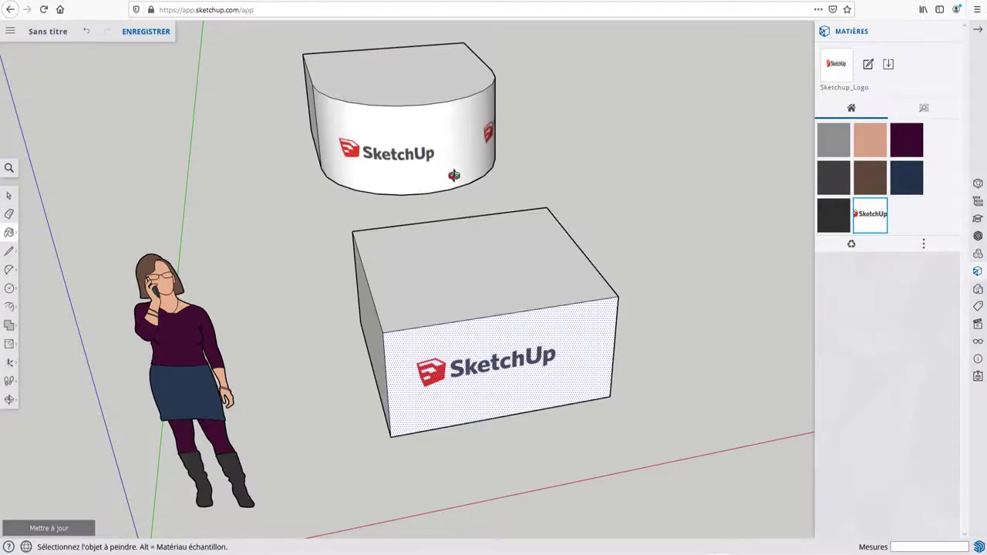
mouse_move(453, 176)
middle_mouse_down()
mouse_move(342, 150)
mouse_move(460, 161)
mouse_move(331, 139)
mouse_move(514, 152)
middle_mouse_up()
middle_click_drag(415, 292, 439, 243)
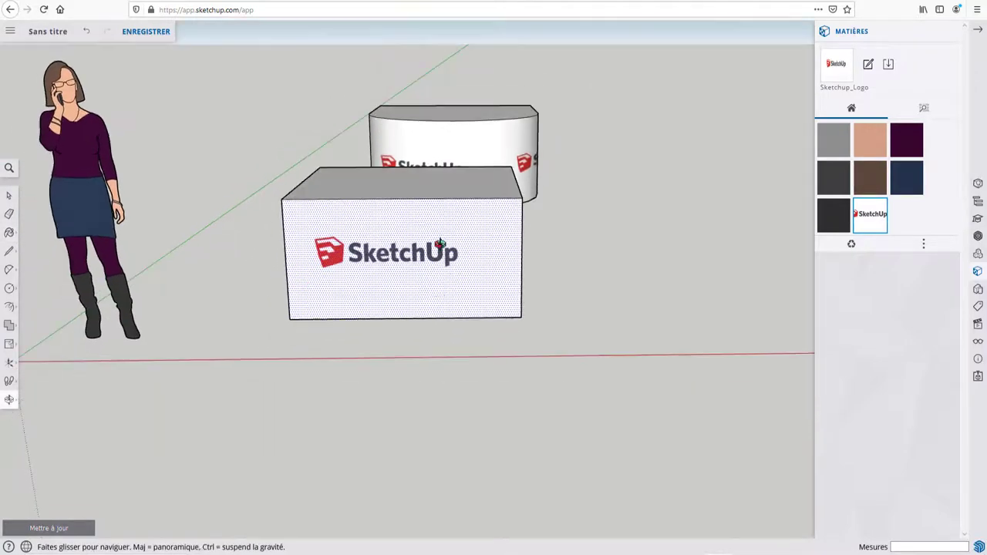
middle_click_drag(453, 178, 495, 236)
Remove the logo from the D-shaped solid, leaving it plain white
key("b")
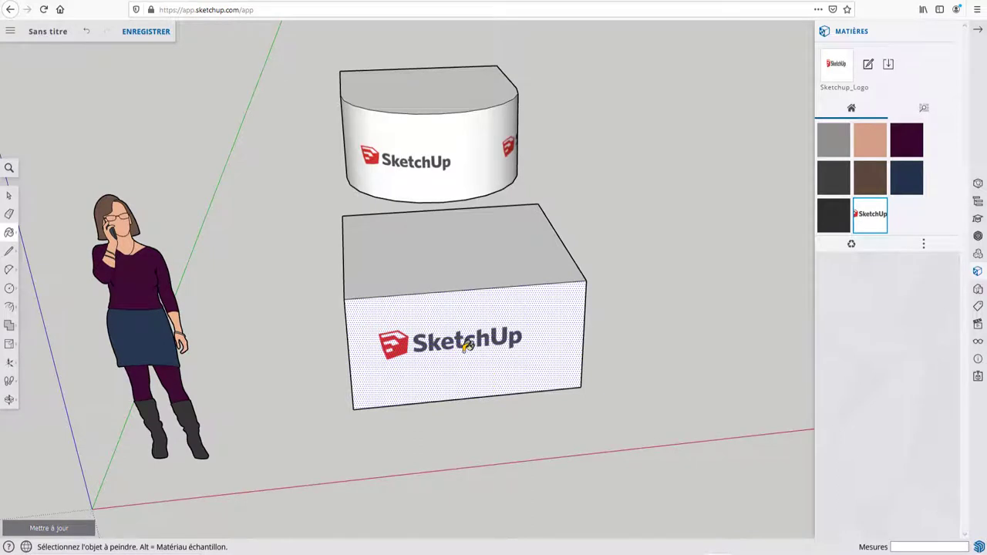
key("ctrl")
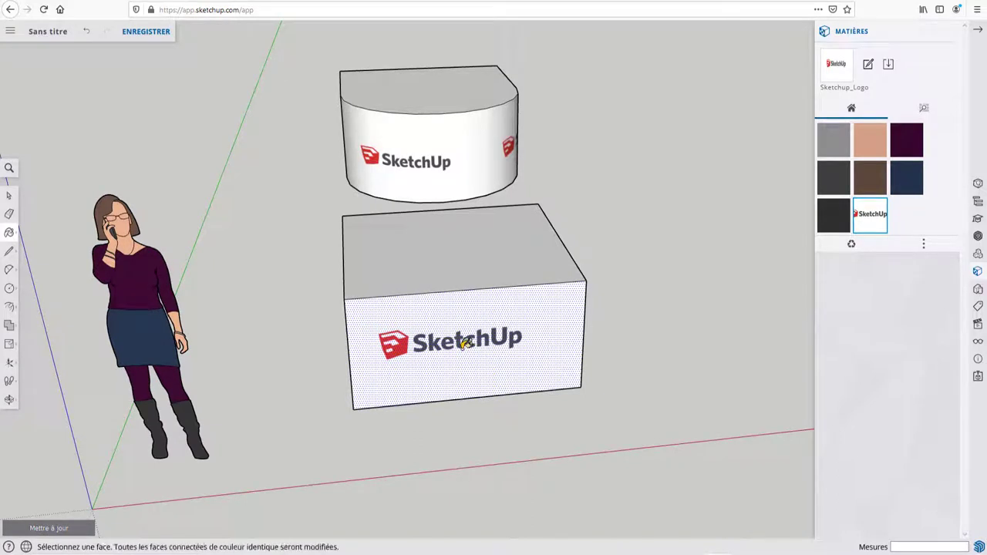
key("space")
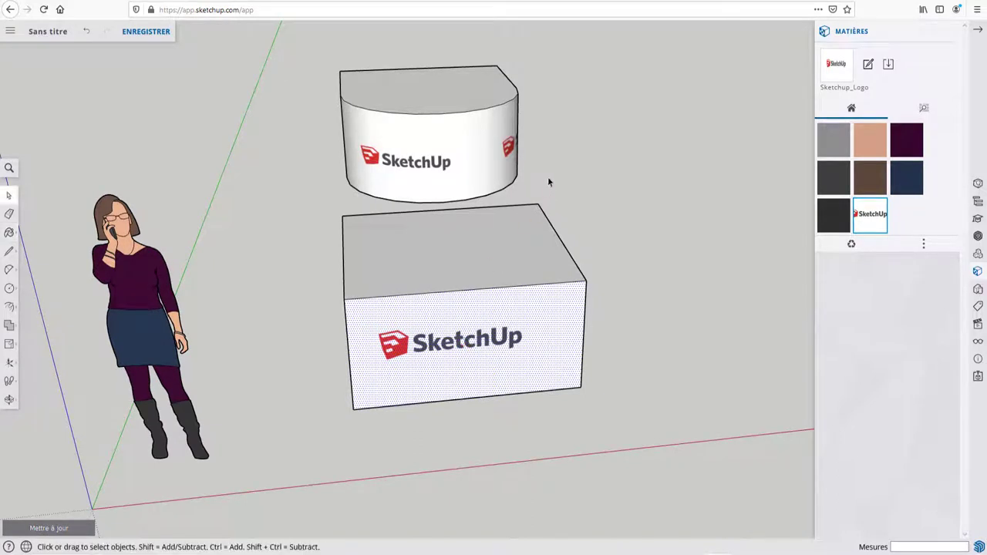
left_click(543, 174)
key("b")
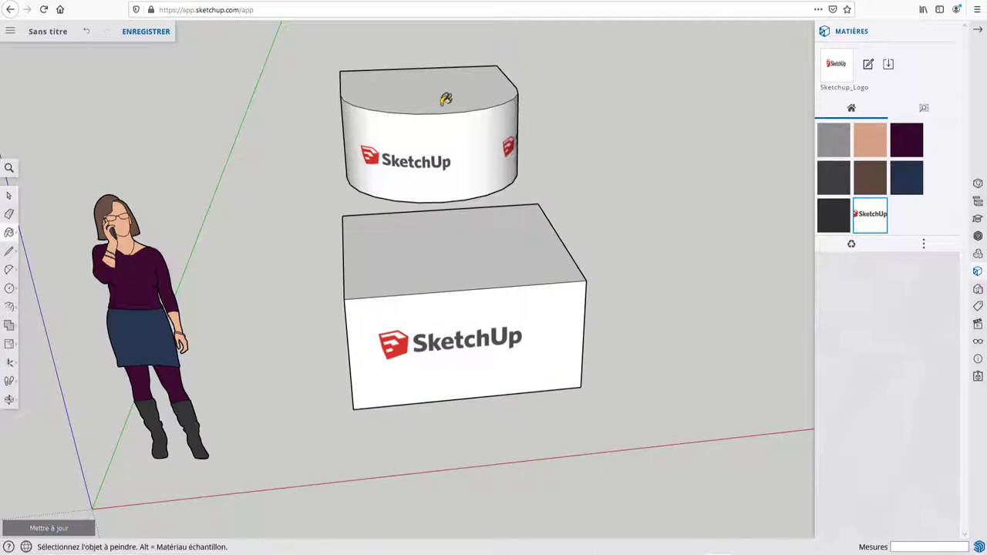
left_click(445, 99, "alt")
left_click(439, 158)
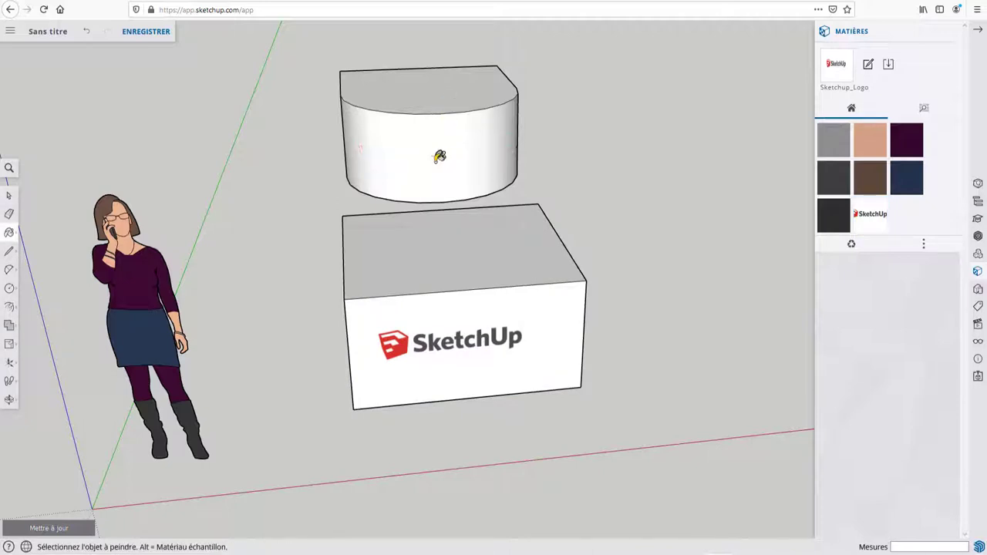
Move the front-face logo texture up-left and enlarge it, then finish positioning
key("space")
left_click(456, 356)
right_click(453, 344)
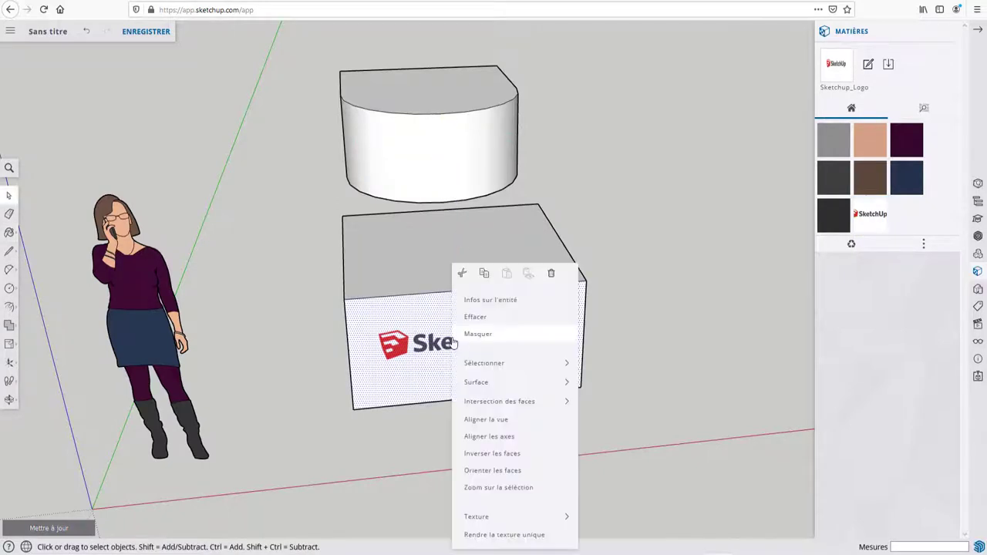
mouse_move(509, 517)
left_click(610, 486)
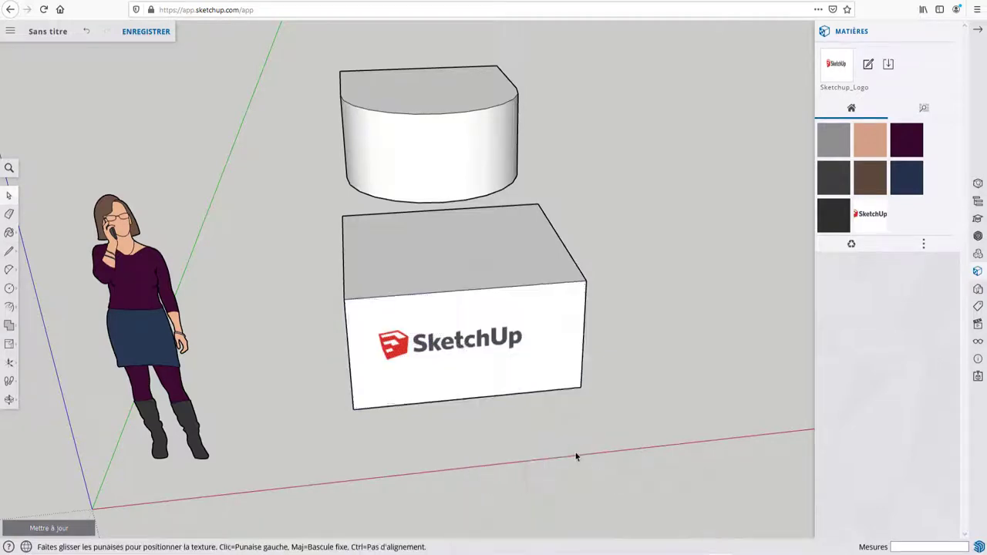
left_click_drag(434, 341, 411, 320)
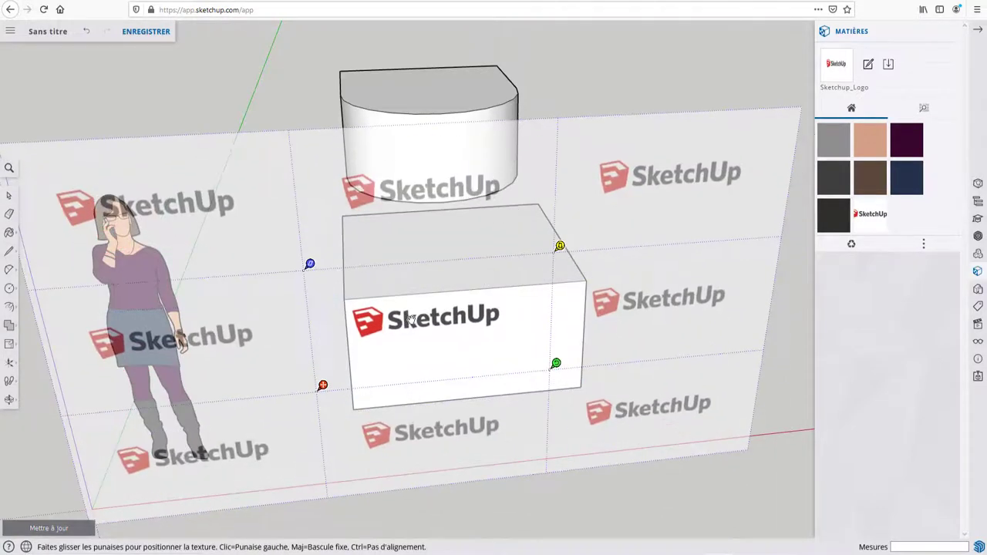
left_click_drag(608, 358, 652, 353)
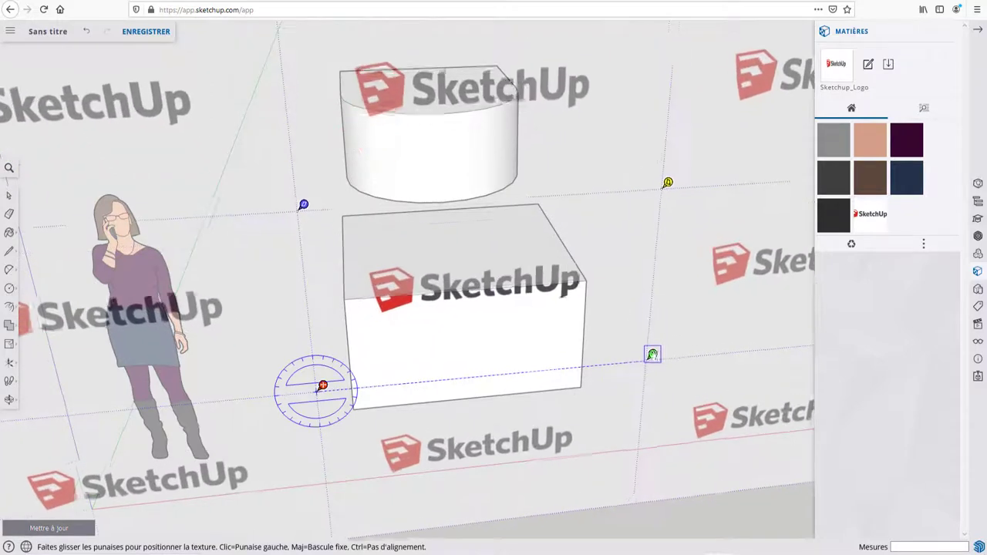
left_click_drag(482, 286, 476, 332)
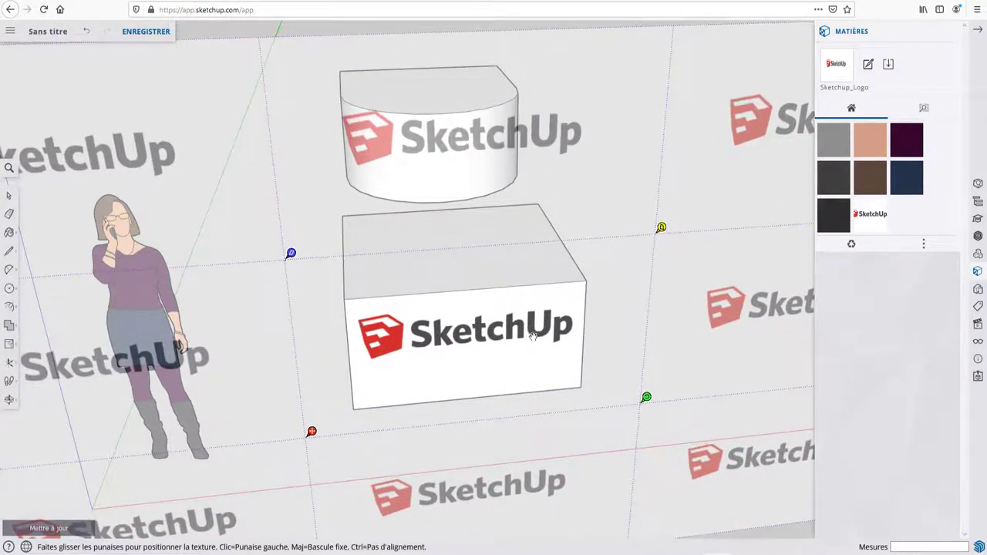
right_click(461, 333)
left_click(503, 373)
Reselect the box's logo front face and bring up its texture options
left_click(639, 275)
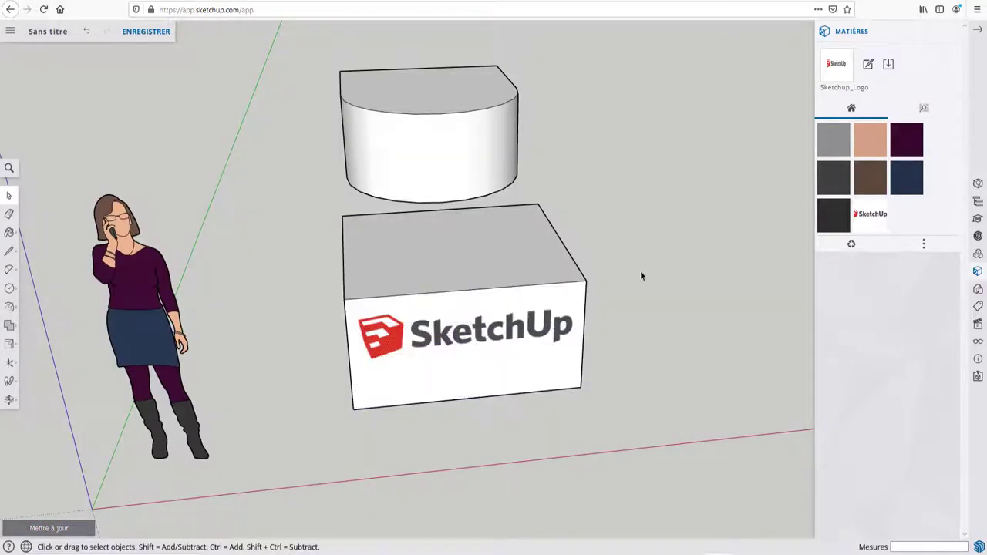
left_click(478, 354)
right_click(478, 349)
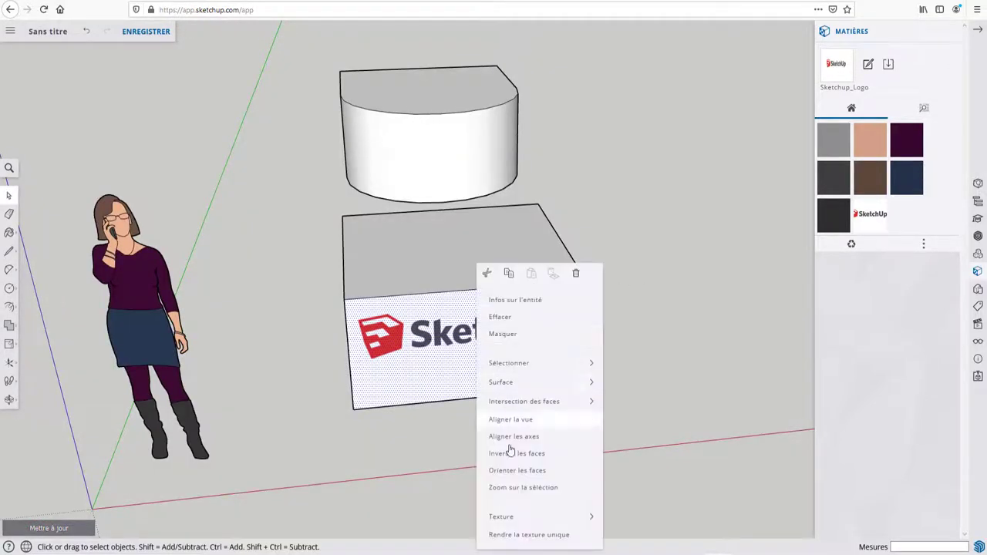
mouse_move(501, 516)
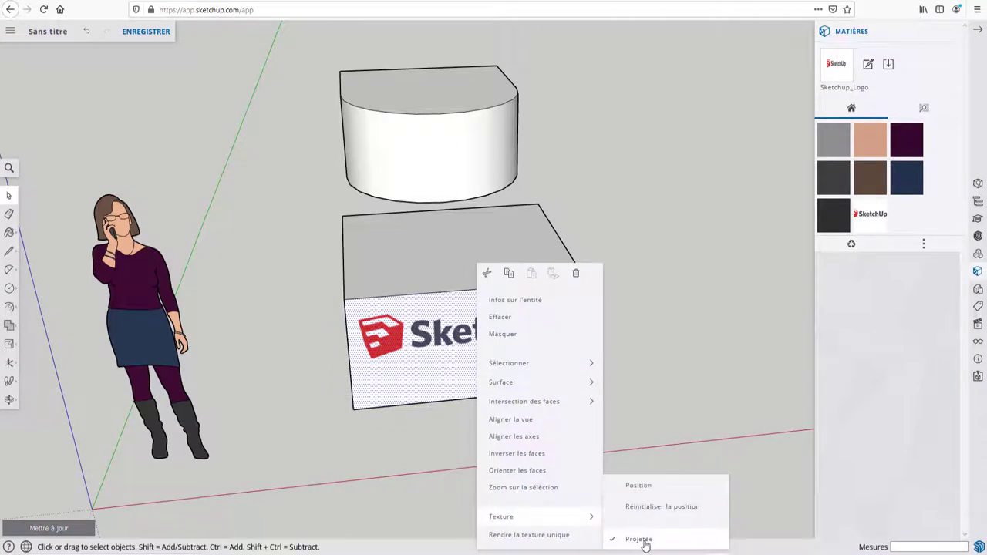
Set the front-face texture to Projetée, then paint the cylinder's curved face with that logo
left_click(610, 290)
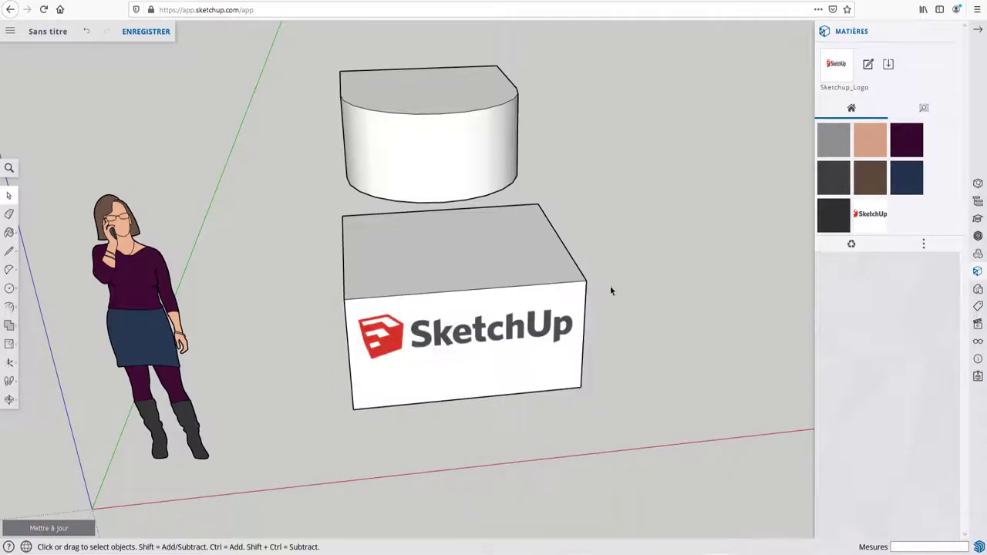
left_click(480, 333)
key("b")
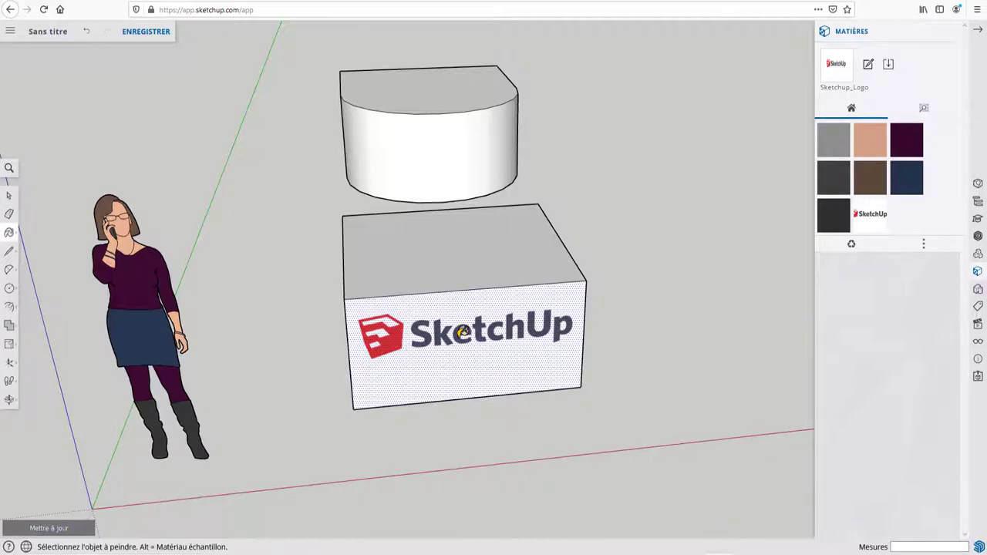
left_click(463, 331, "alt")
left_click(444, 151)
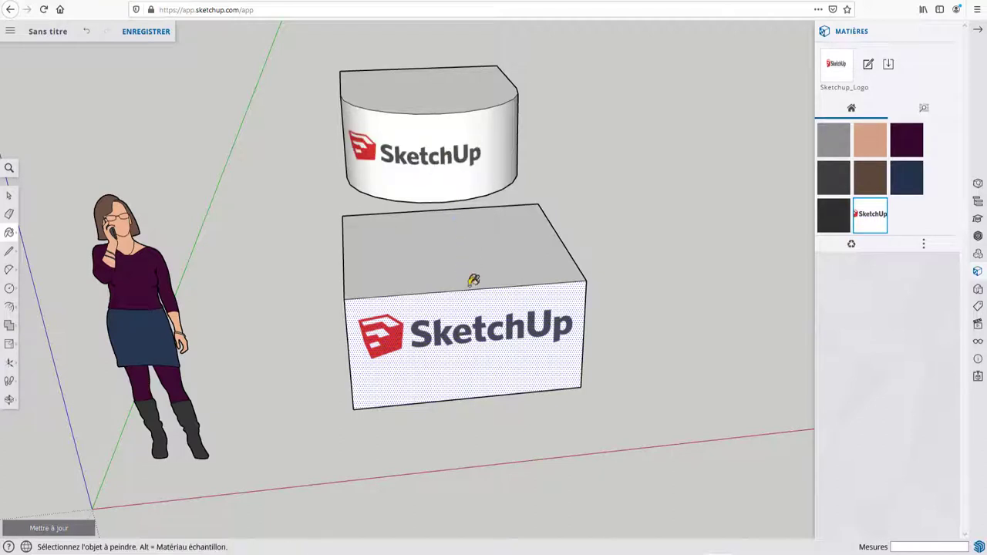
mouse_move(496, 288)
middle_mouse_down()
mouse_move(467, 225)
mouse_move(491, 185)
mouse_move(544, 231)
mouse_move(532, 226)
middle_mouse_up()
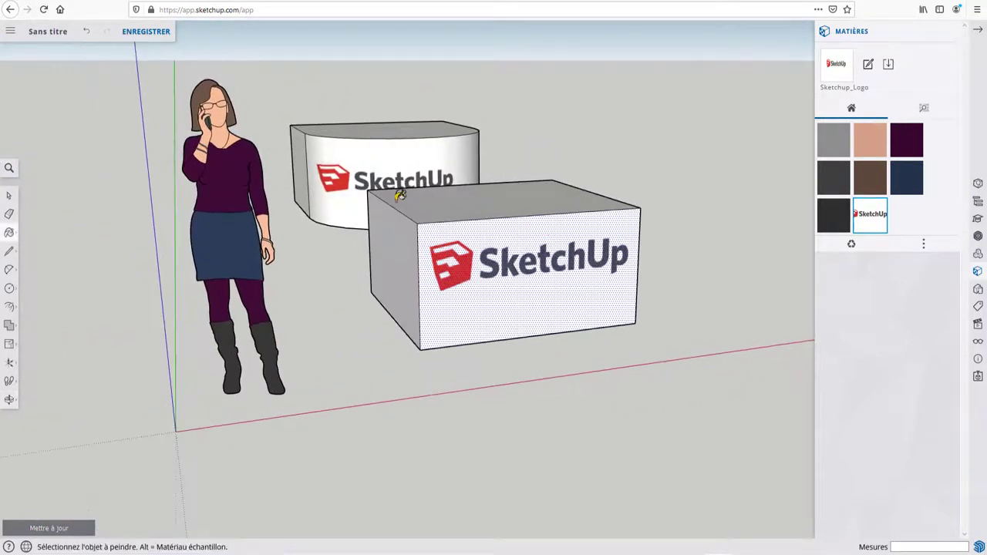
mouse_move(474, 184)
middle_mouse_down()
mouse_move(482, 227)
mouse_move(473, 257)
mouse_move(493, 286)
middle_mouse_up()
scroll(493, 334, "up", 2)
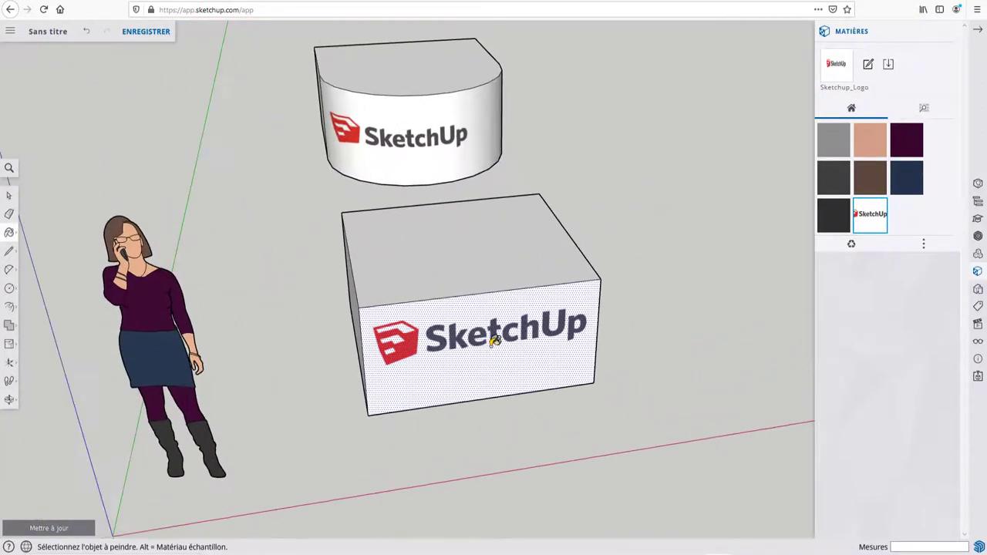
Draw a ground rectangle right of the logo box and push it up 0.69 m
key("r")
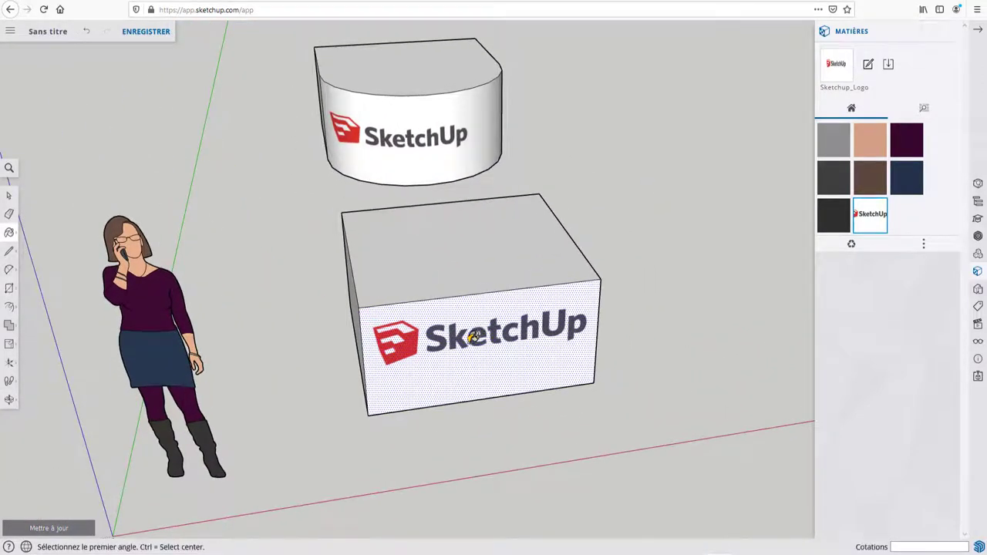
left_click(623, 187)
left_click(766, 243)
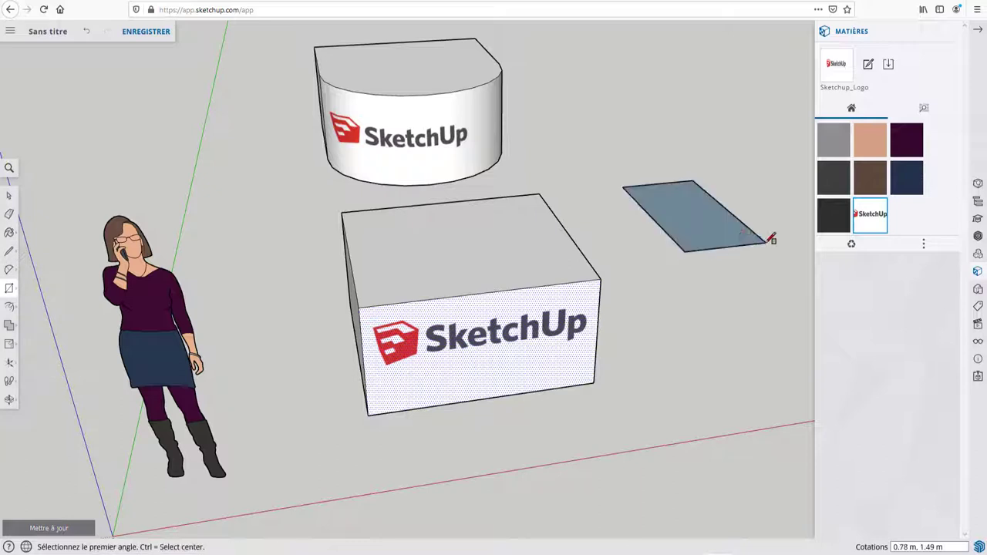
key("p")
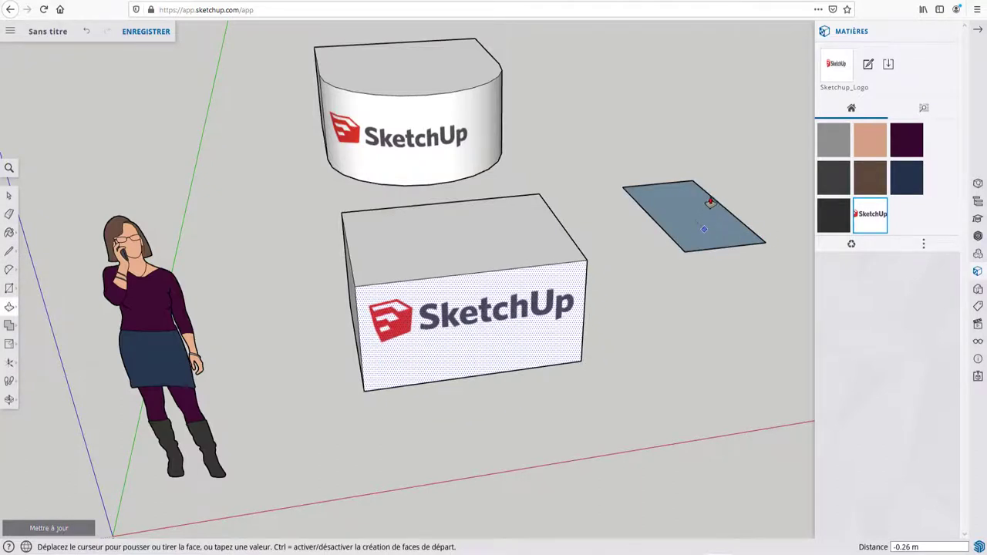
key("space")
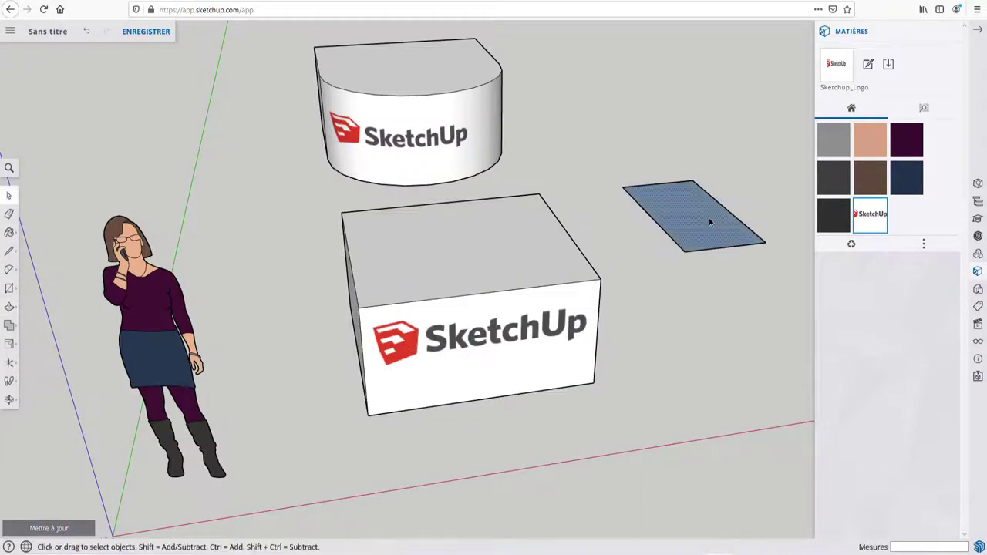
key("p")
left_click(683, 230)
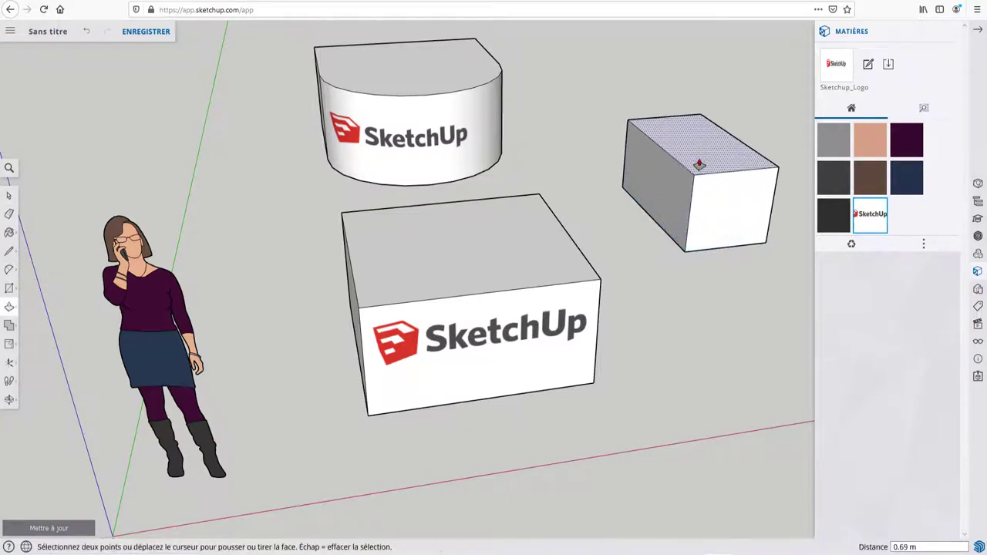
key("space")
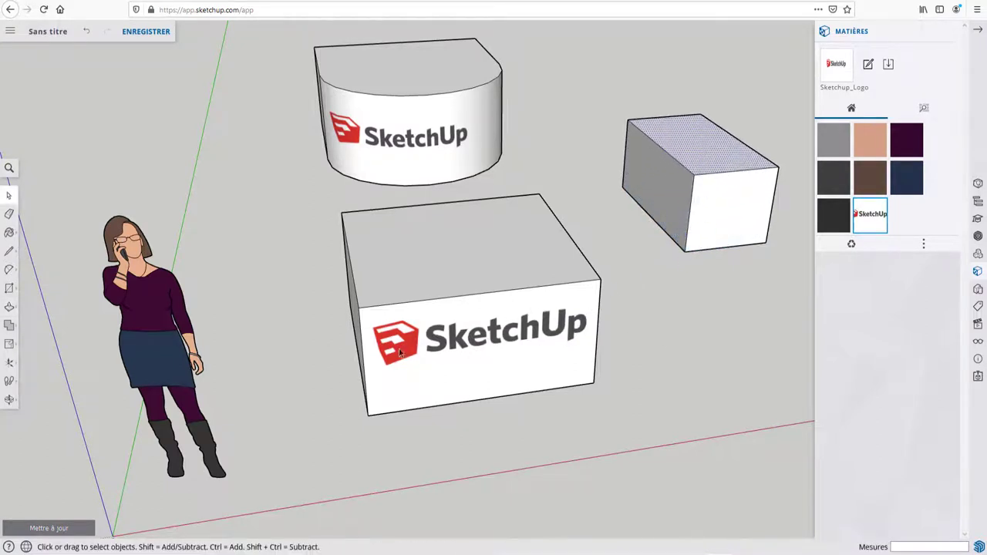
left_click(397, 348)
Slide the central box's logo texture to the right across the front face
right_click(432, 350)
mouse_move(493, 516)
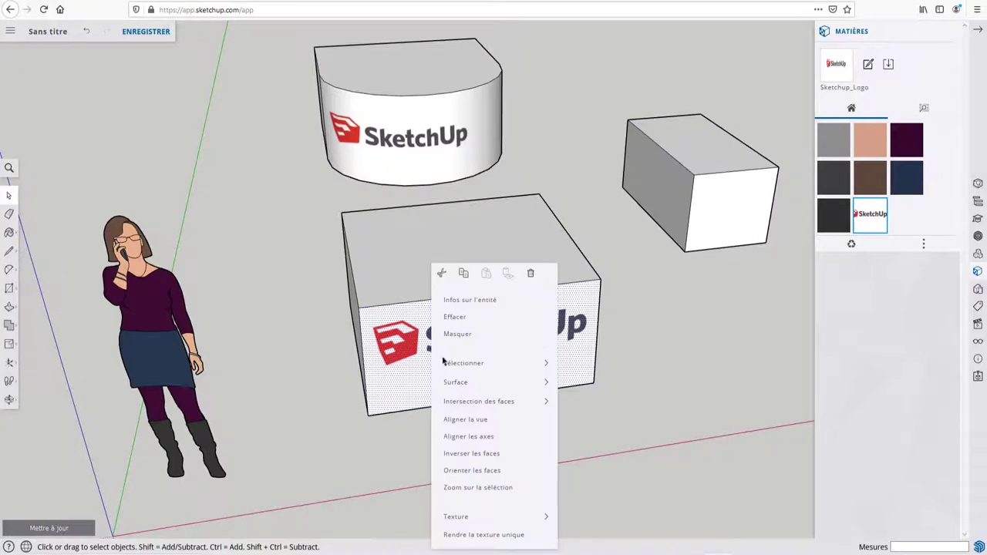
left_click(593, 485)
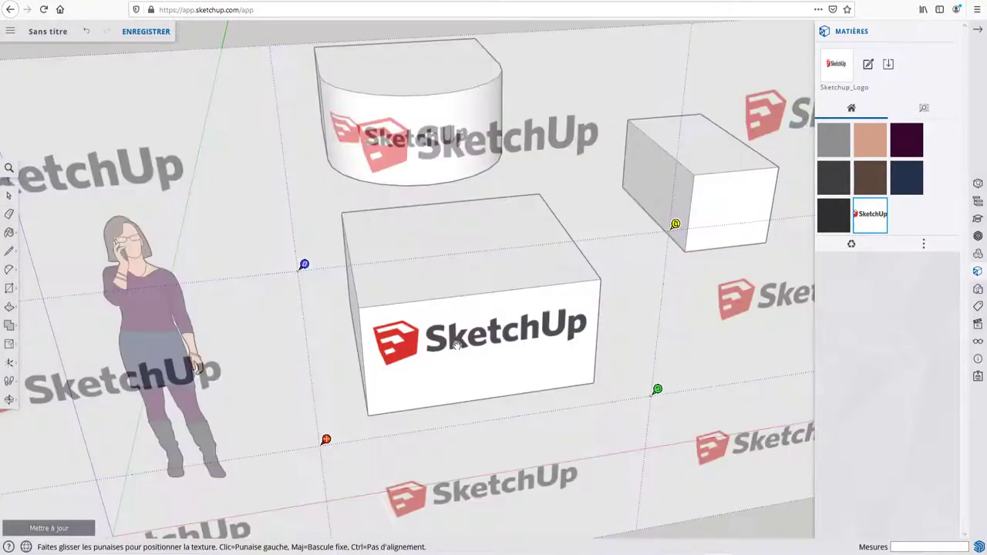
left_click_drag(455, 344, 619, 329)
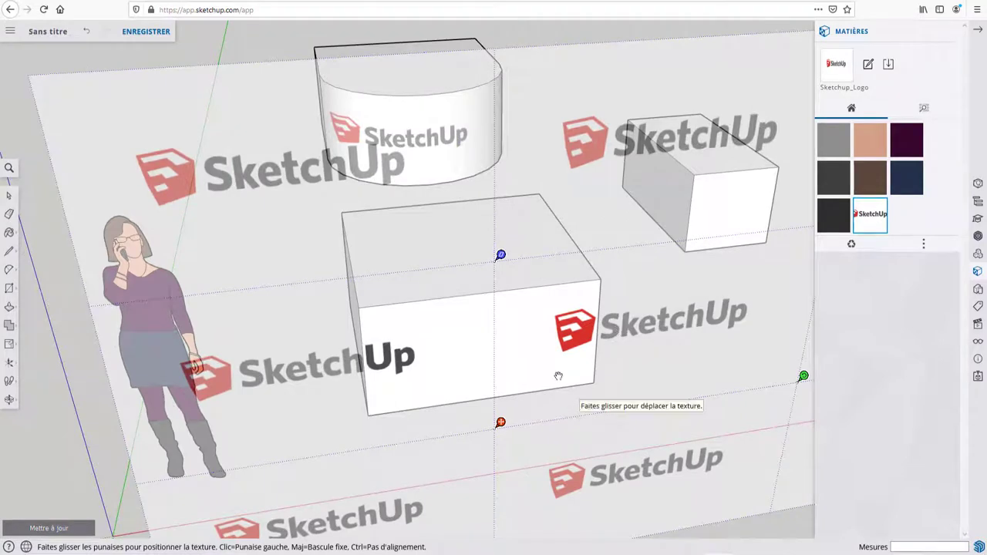
right_click(549, 347)
left_click(584, 380)
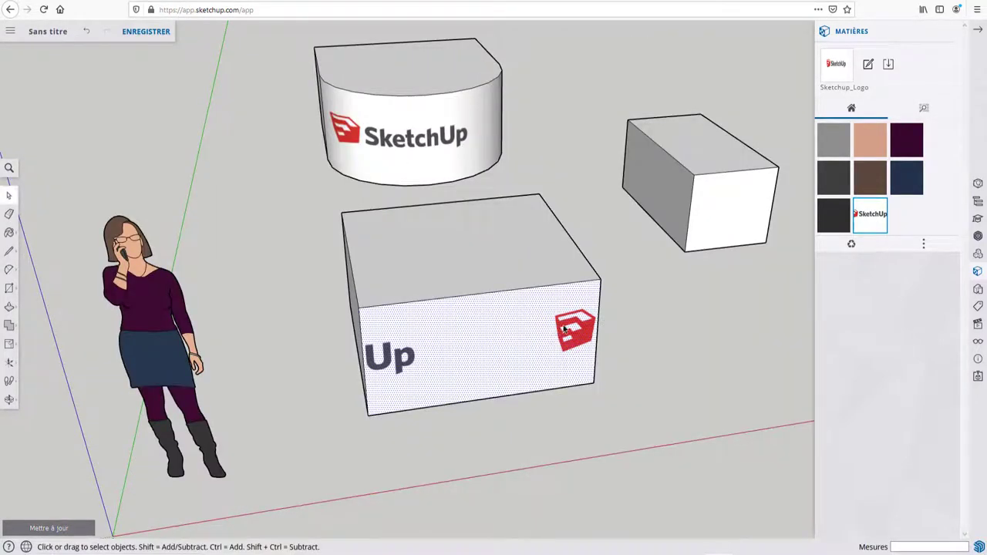
Enlarge, rotate and shift the logo so the red icon sits near the face's right edge
right_click(564, 333)
mouse_move(609, 516)
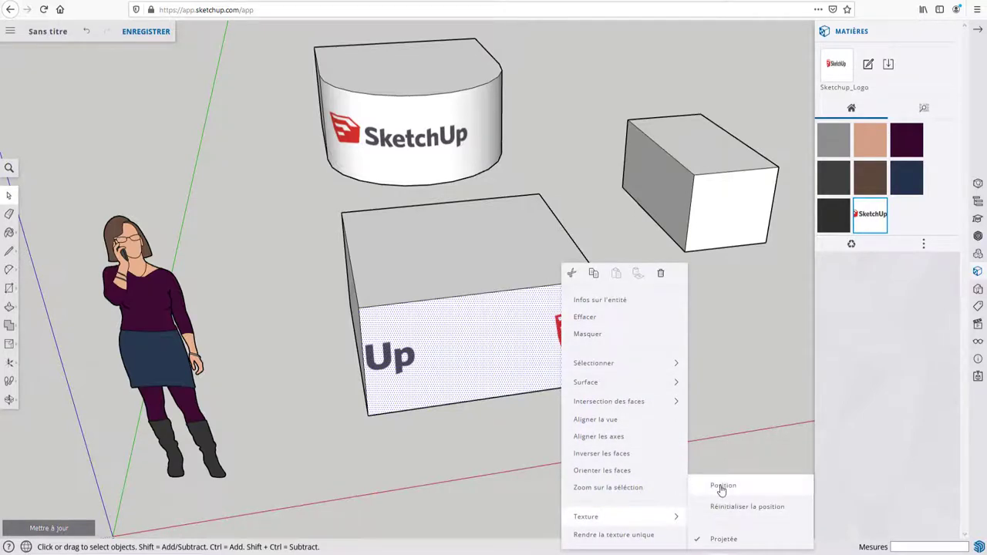
left_click(721, 486)
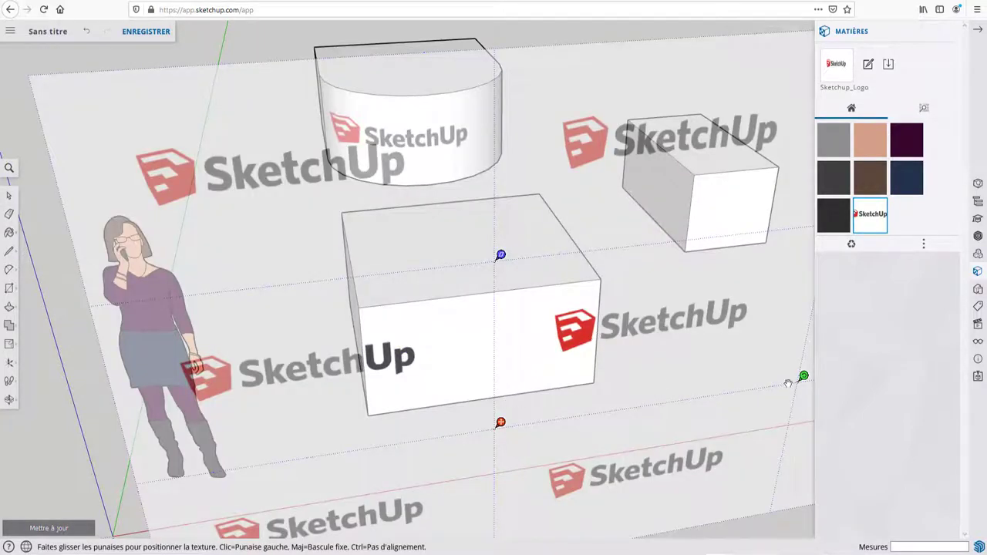
middle_click_drag(647, 348, 608, 350)
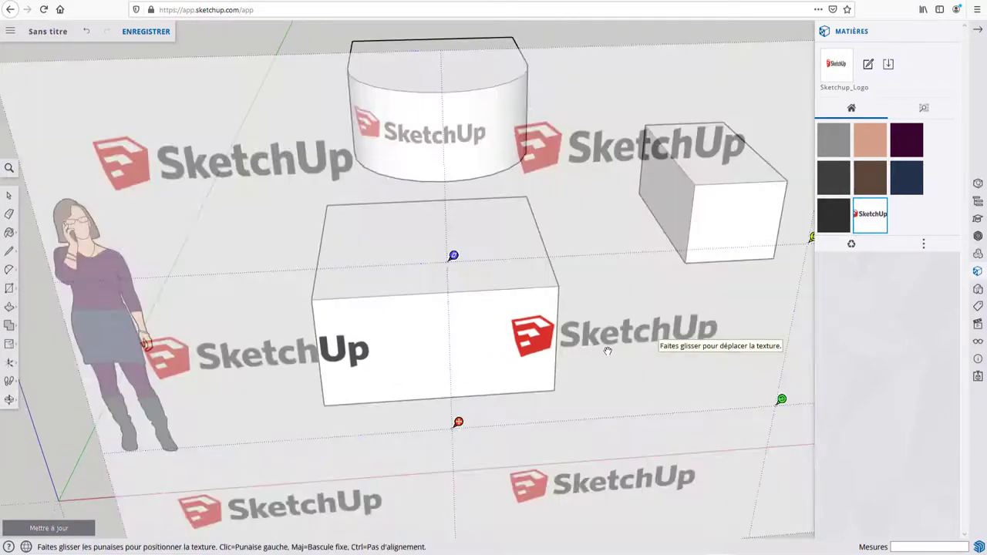
left_click_drag(781, 399, 829, 404)
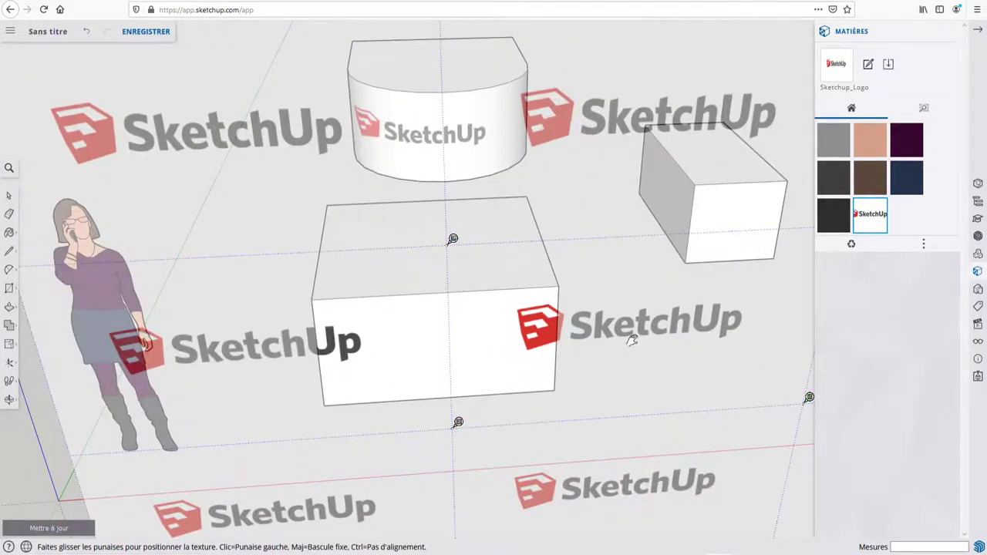
middle_click_drag(632, 337, 467, 346)
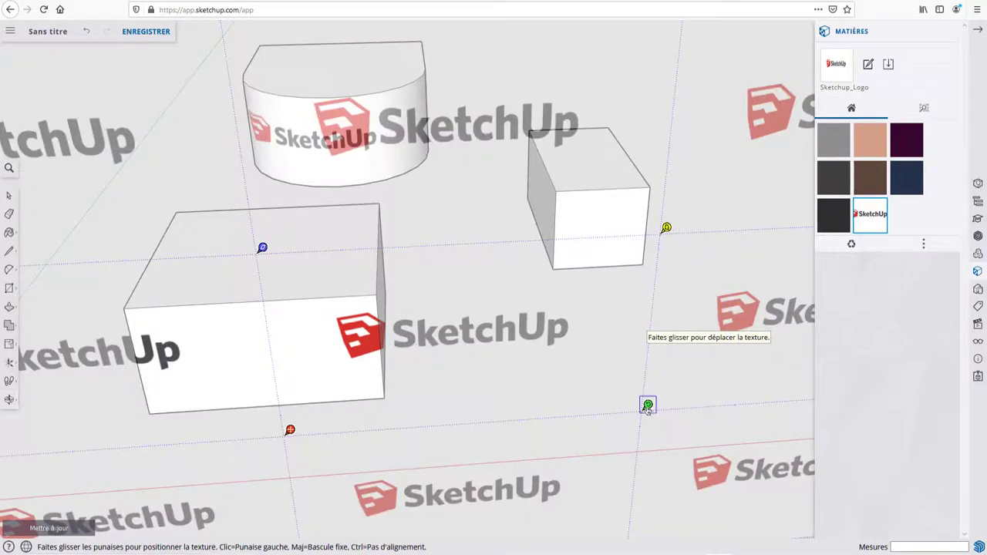
left_click_drag(648, 404, 769, 390)
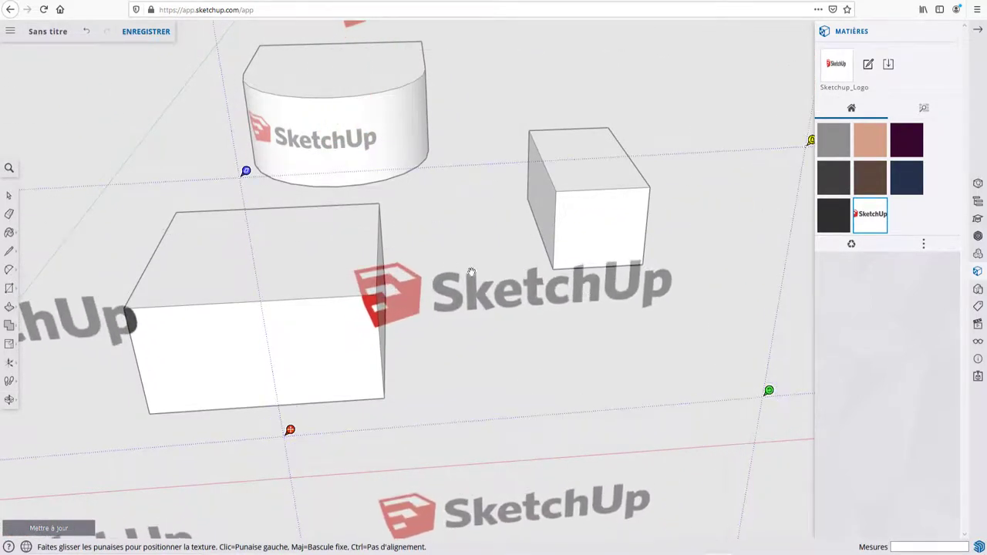
left_click_drag(389, 292, 347, 340)
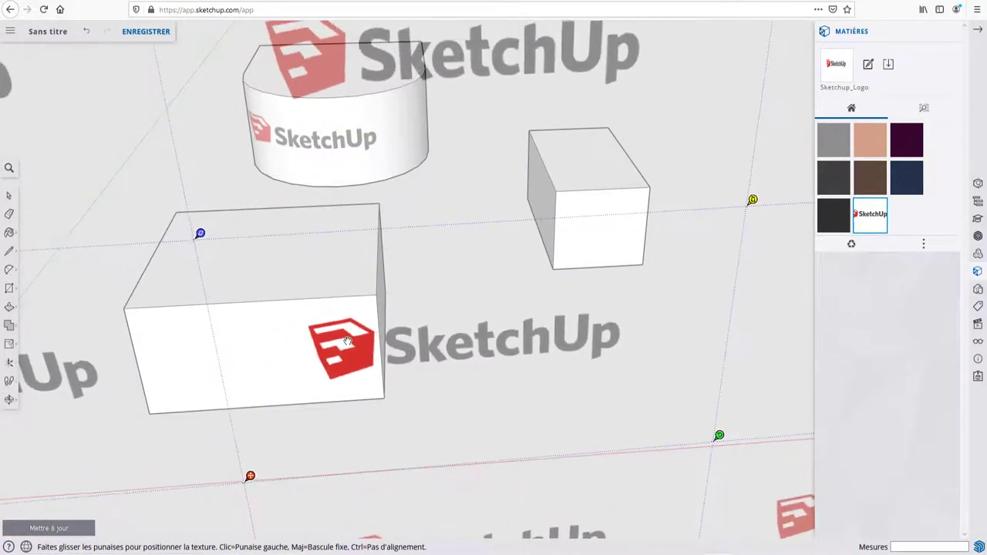
right_click(348, 348)
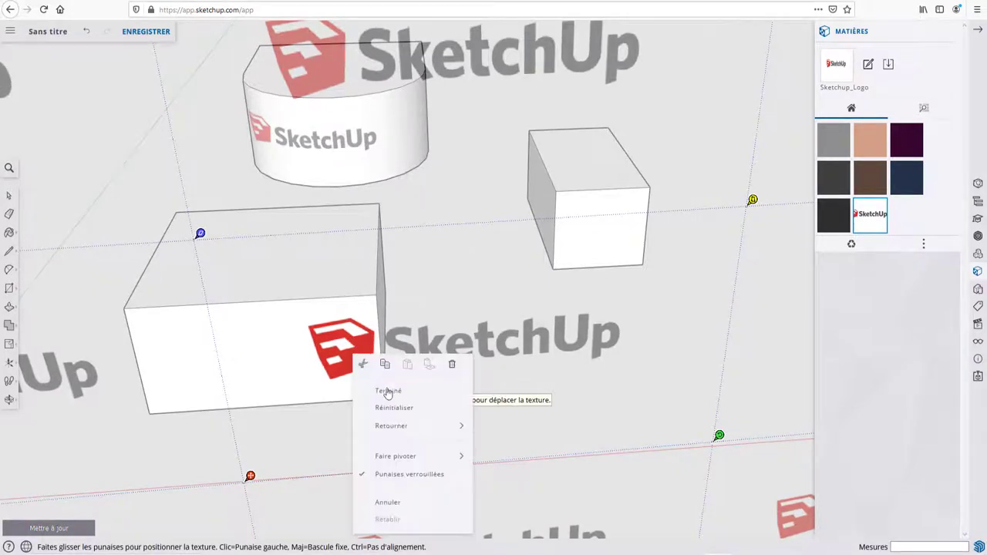
left_click(388, 391)
middle_click_drag(389, 331, 415, 316)
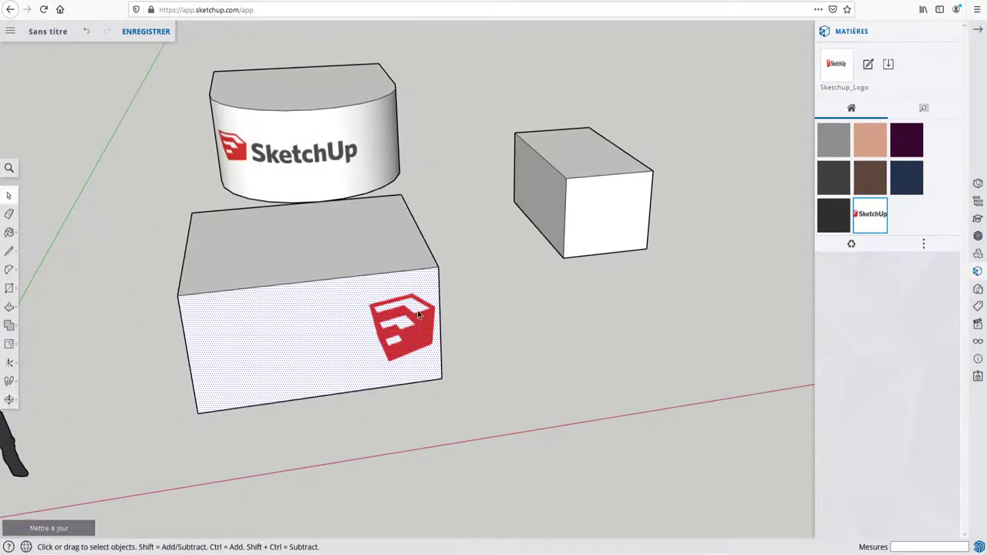
right_click(415, 316)
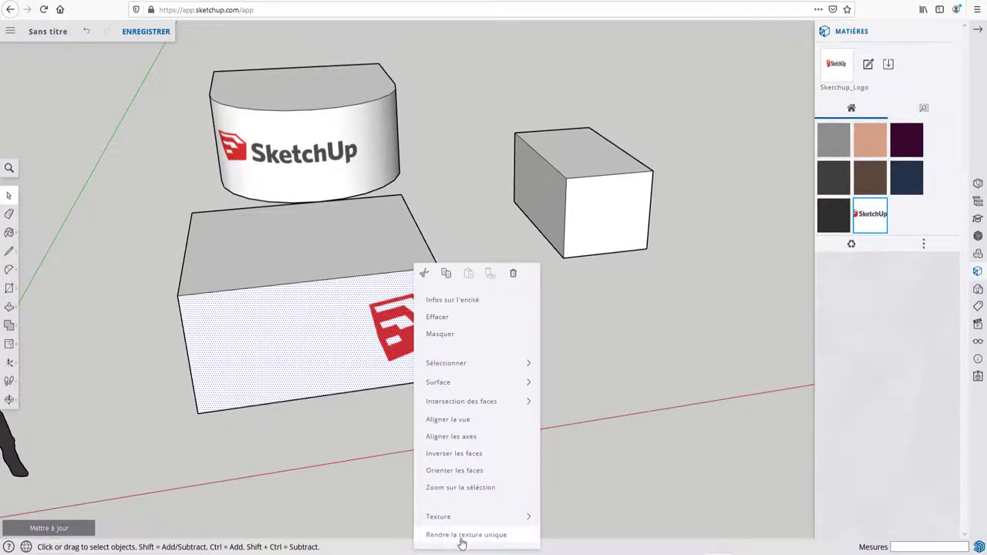
Paint the small box's front face with the SketchUp logo texture from Materials
left_click(468, 542)
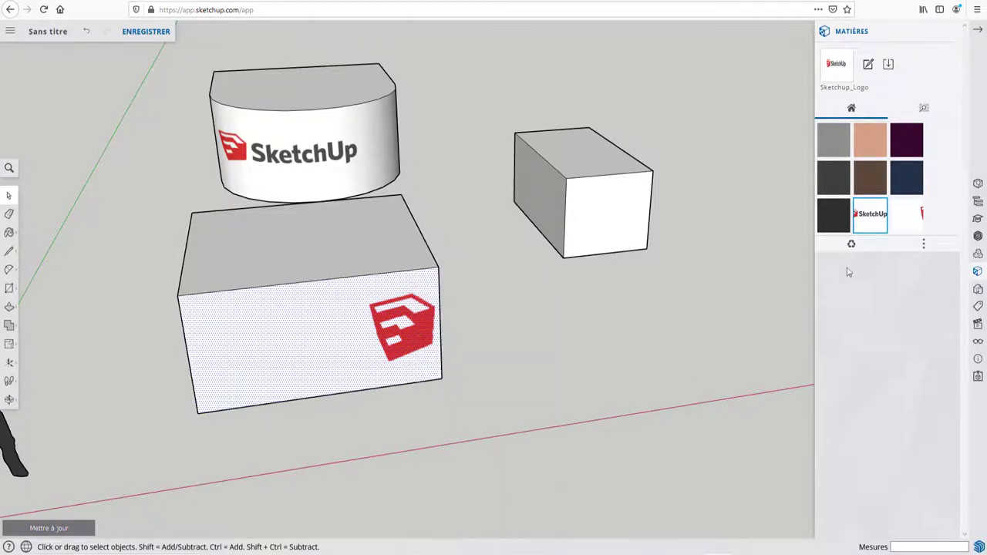
left_click(909, 216)
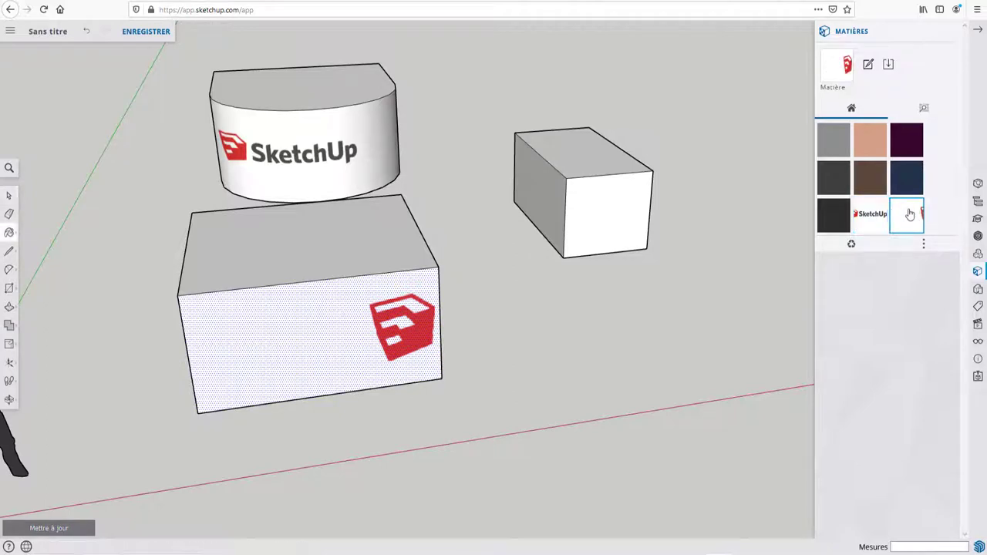
left_click(609, 203)
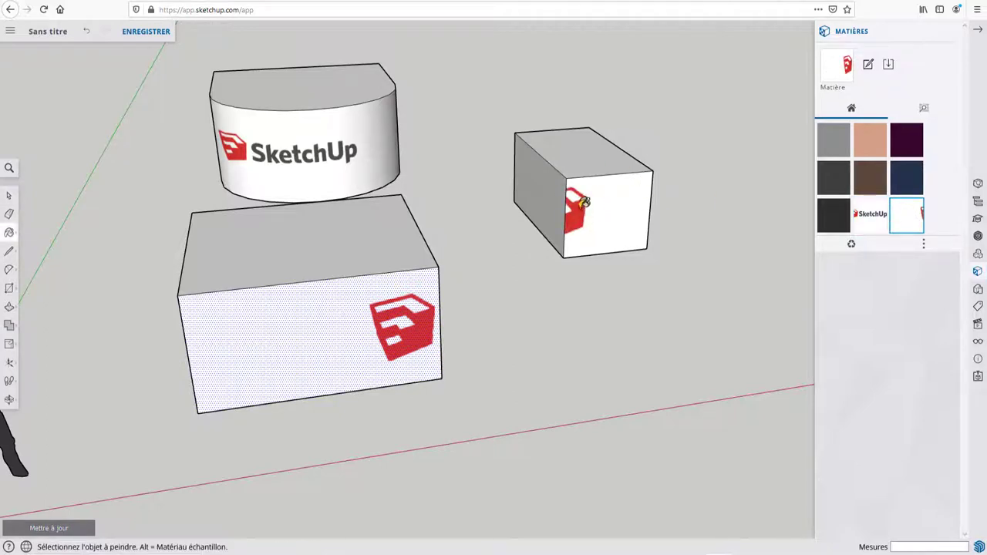
Slide the logo texture sideways into place on the small box's face, then open the main menu
right_click(582, 205)
mouse_move(605, 462)
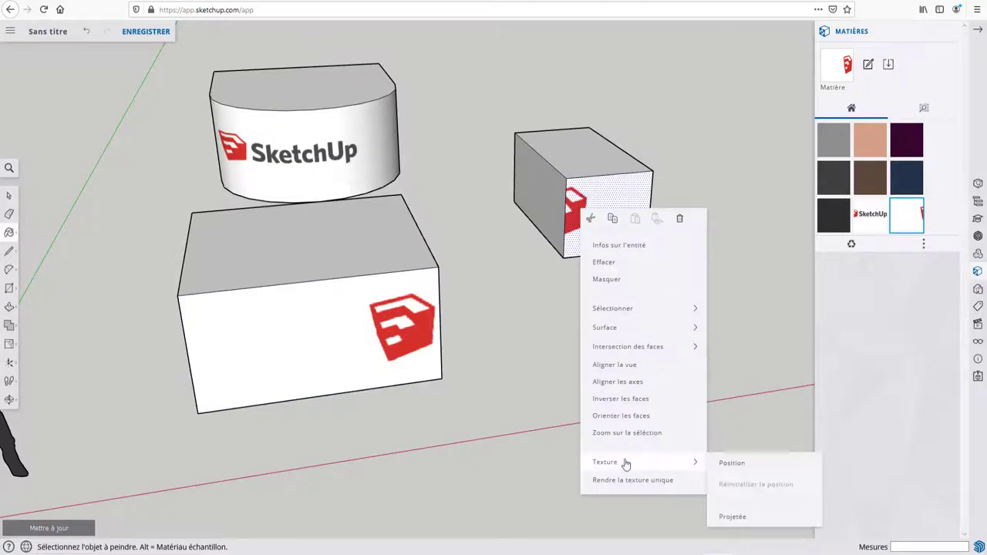
left_click(728, 463)
left_click_drag(583, 209, 611, 207)
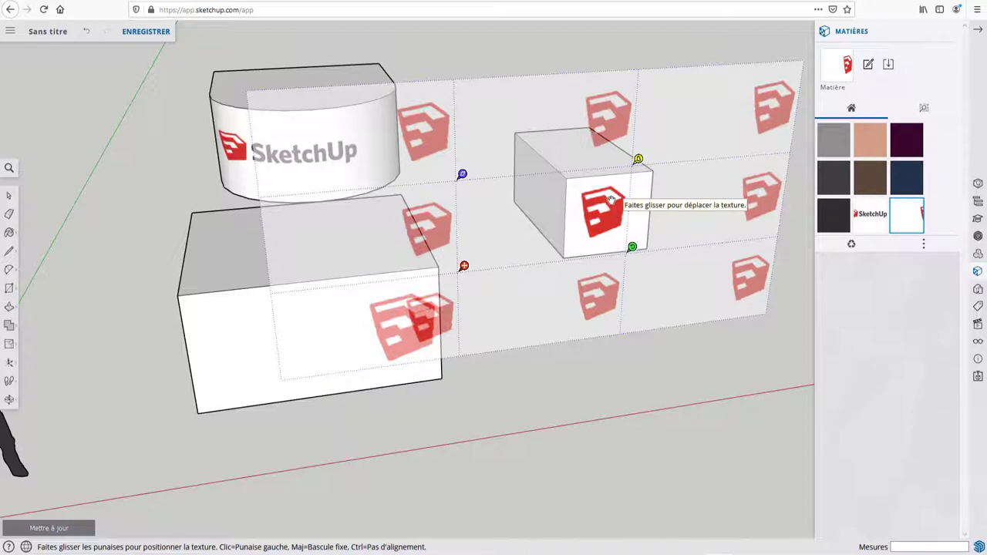
left_click_drag(610, 199, 608, 203)
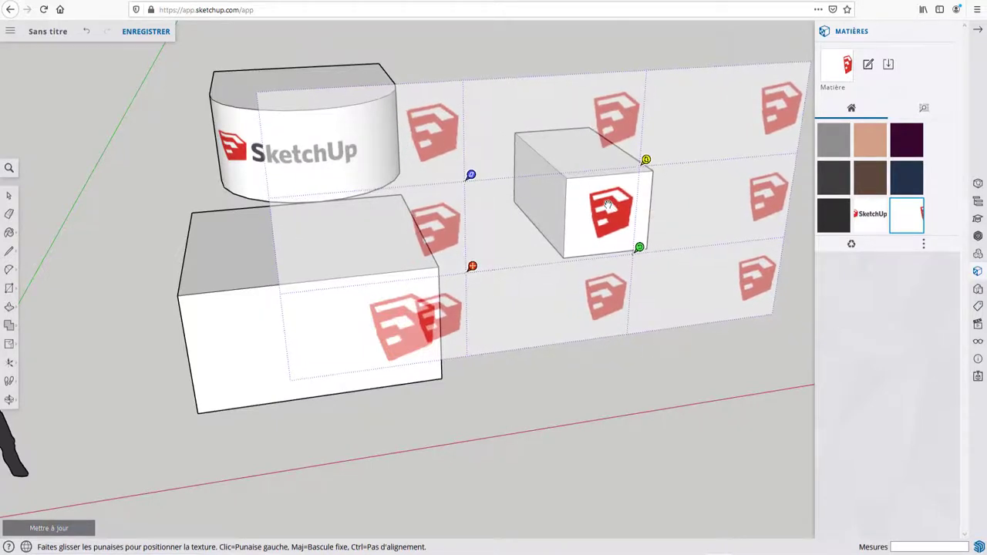
left_click(10, 31)
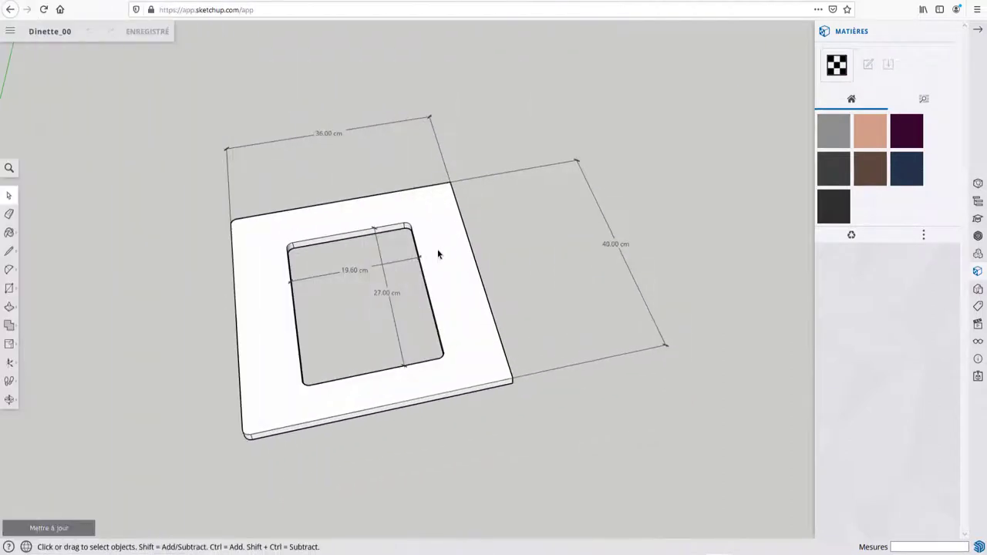
Orbit around the Dinette_00 plate to inspect its 19.60 × 27.00 cm opening
scroll(440, 254, "down", 2)
mouse_move(445, 269)
middle_mouse_down()
mouse_move(422, 245)
mouse_move(456, 264)
middle_mouse_up()
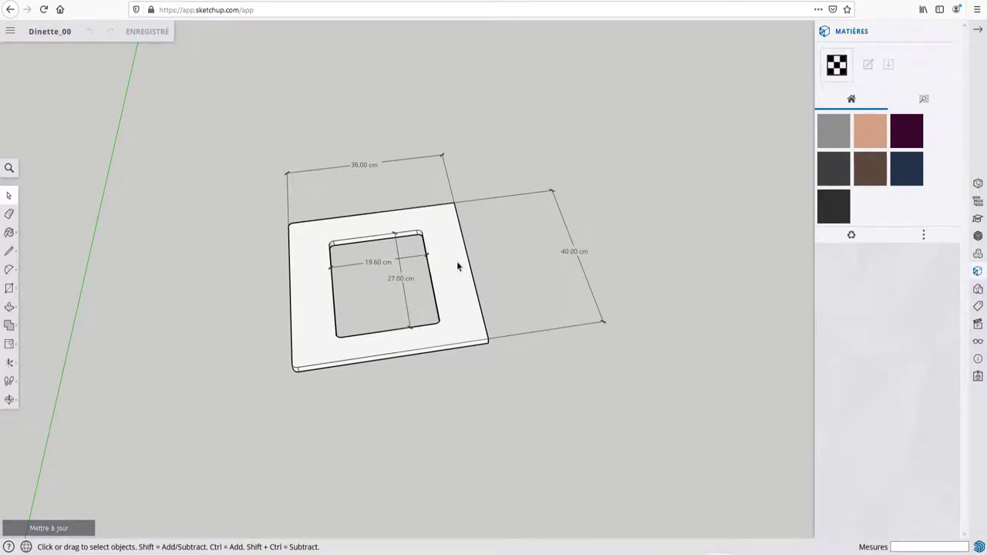
mouse_move(468, 337)
middle_mouse_down()
mouse_move(460, 290)
mouse_move(500, 322)
middle_mouse_up()
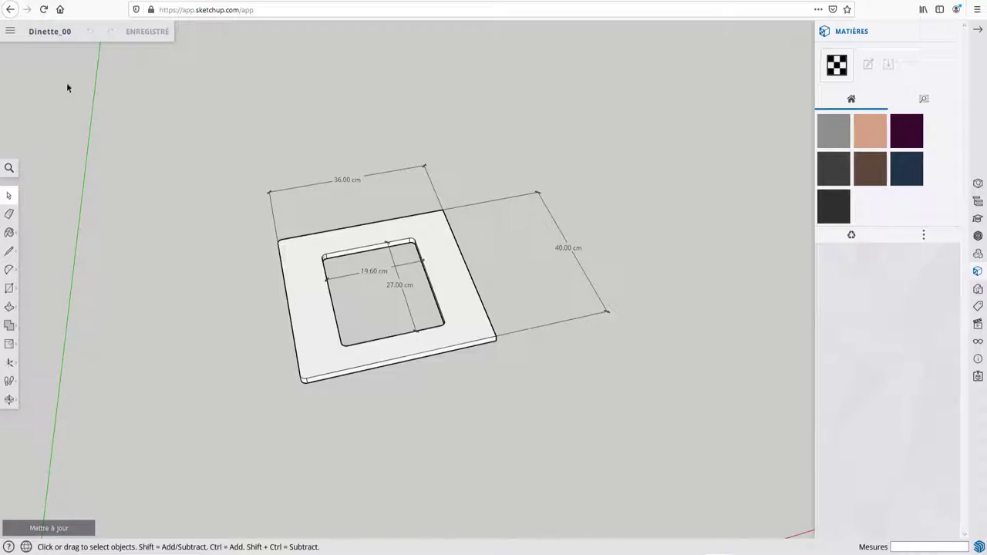
Open Dinette_01.skp and orbit, zoom and pan around the 72 × 40 cm tabletop
left_click(42, 32)
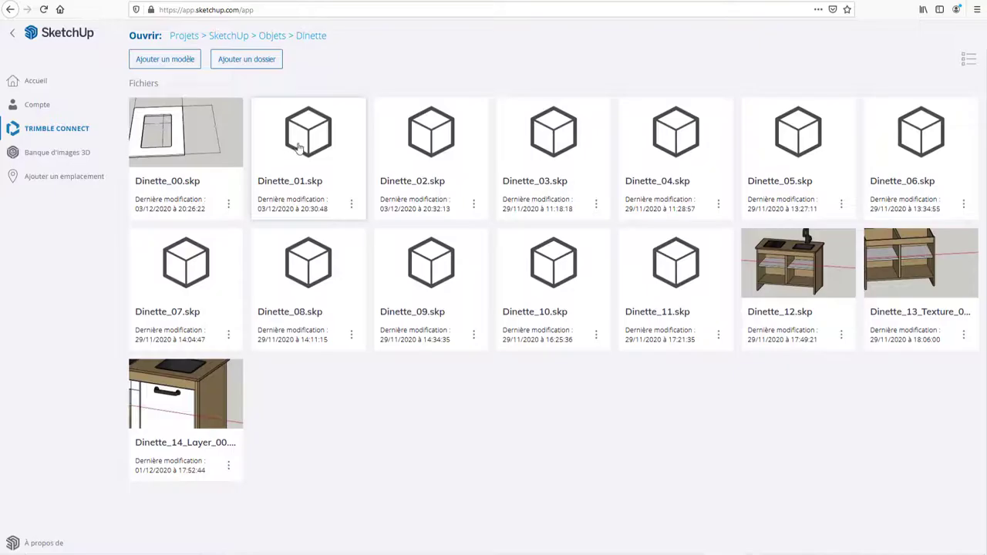
left_click(302, 148)
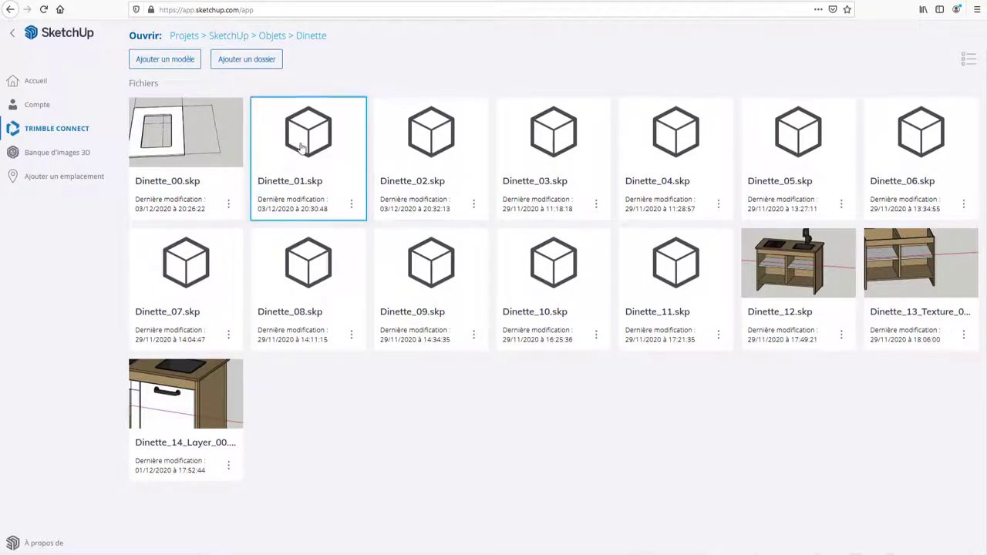
left_click(300, 148)
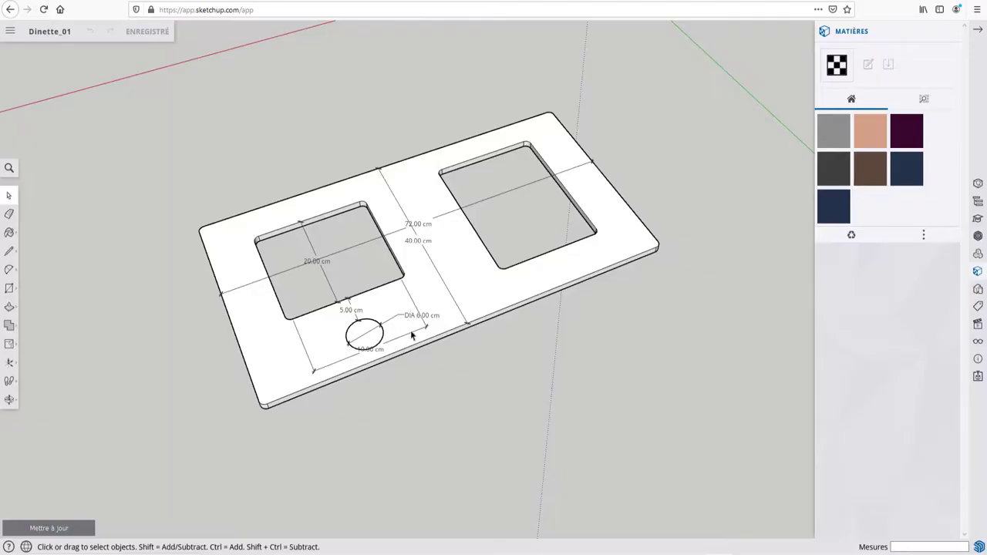
middle_click_drag(473, 360, 414, 381)
scroll(409, 379, "up", 2)
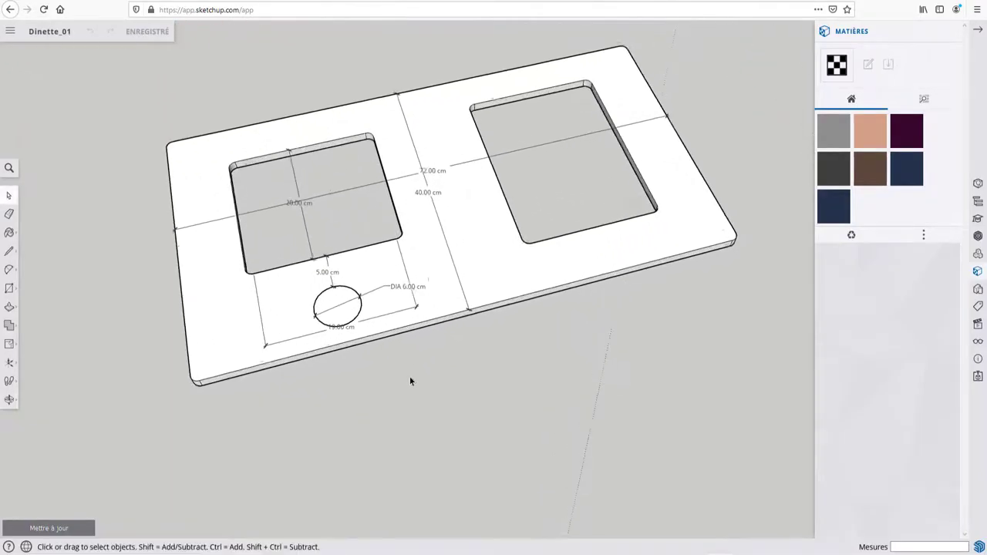
scroll(419, 368, "up", 2)
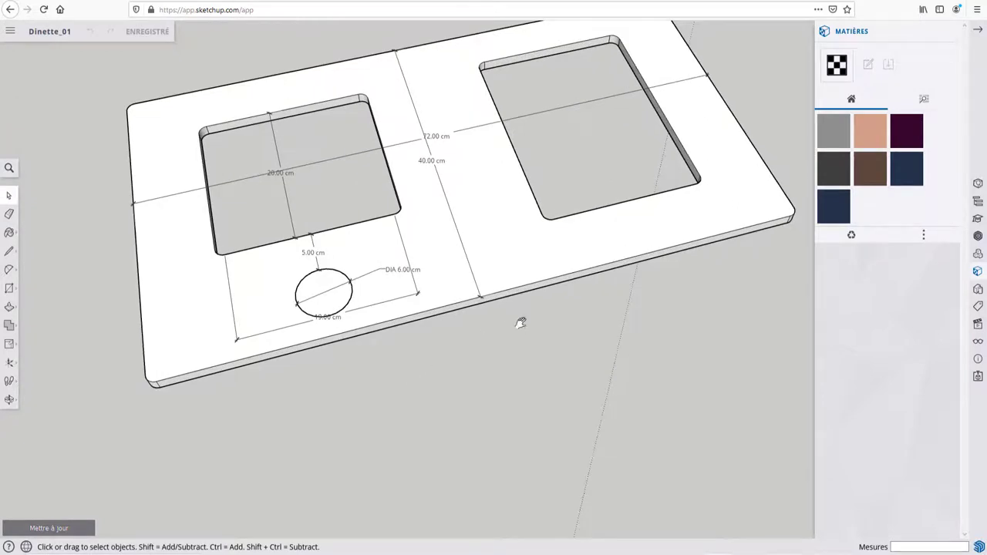
middle_click_drag(520, 322, 479, 397, "shift")
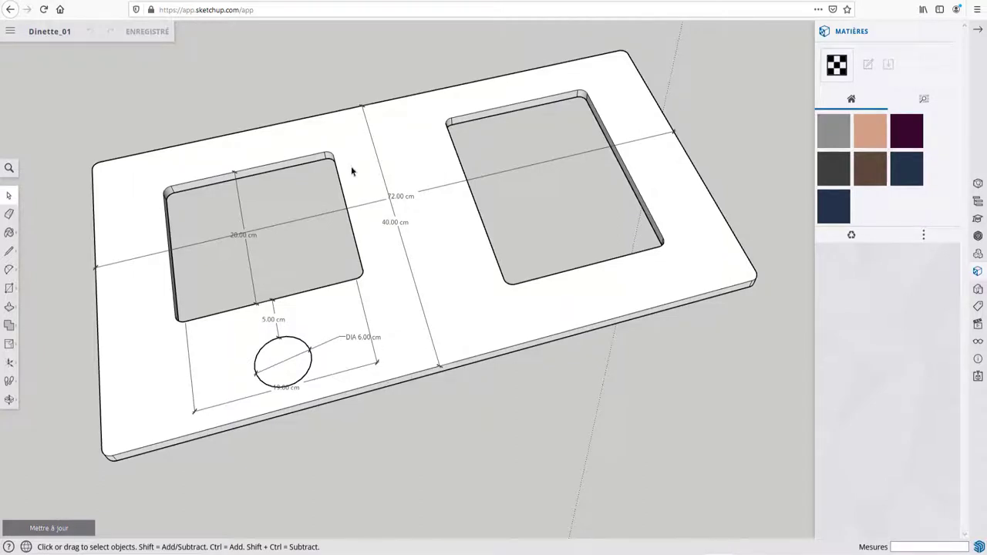
left_click(11, 31)
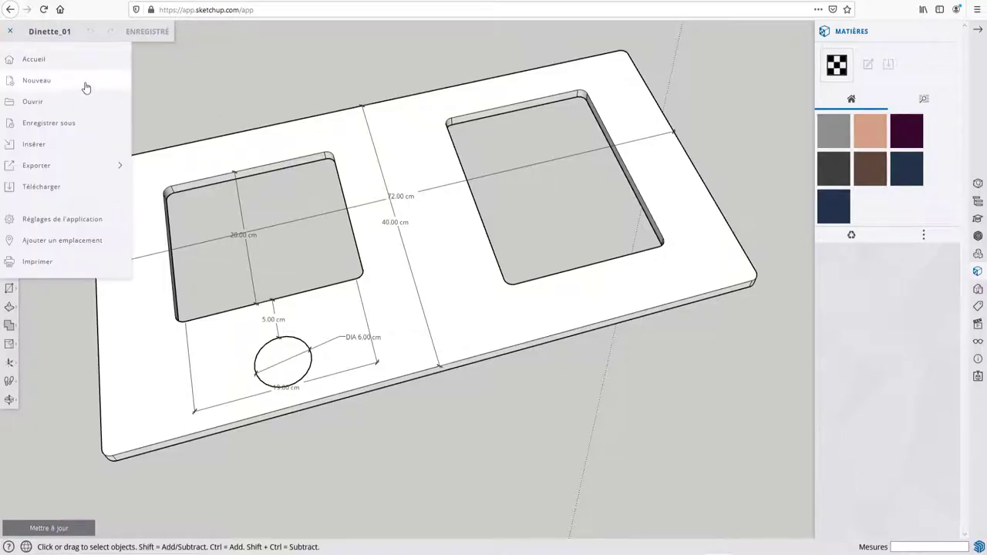
Open Dinette_02.skp, view the cabinet from the front, then return to the Dinette file browser
left_click(51, 103)
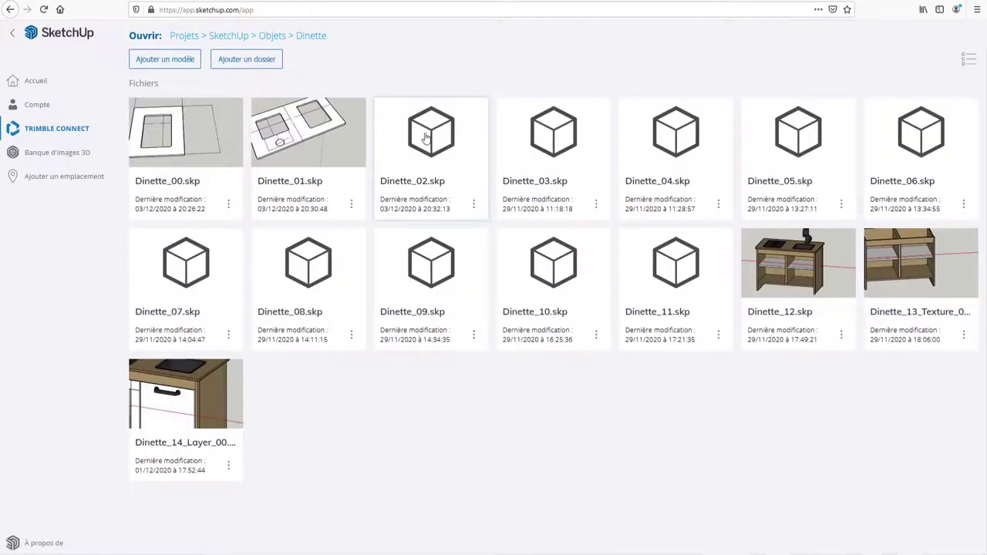
left_click(427, 137)
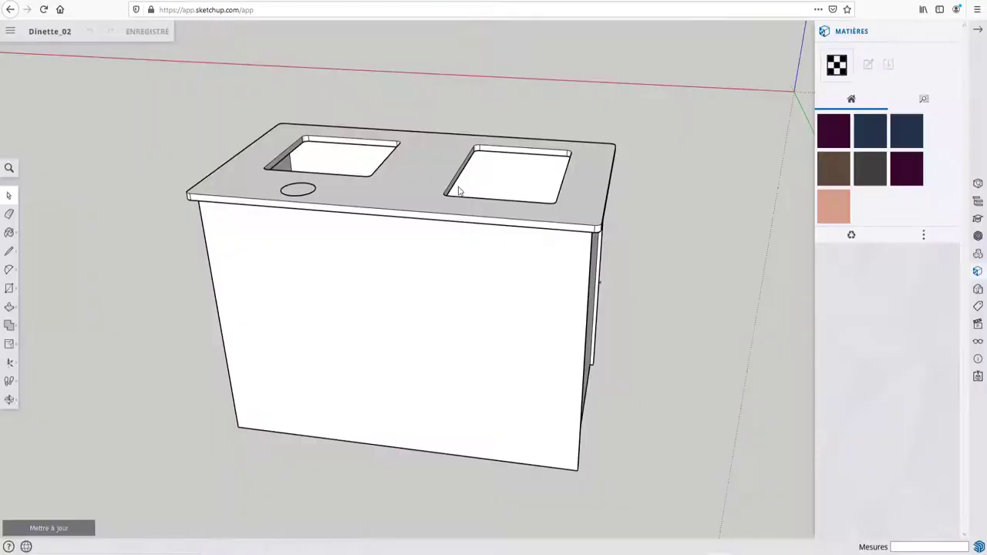
mouse_move(597, 188)
middle_mouse_down()
mouse_move(340, 233)
mouse_move(590, 234)
mouse_move(517, 214)
middle_mouse_up()
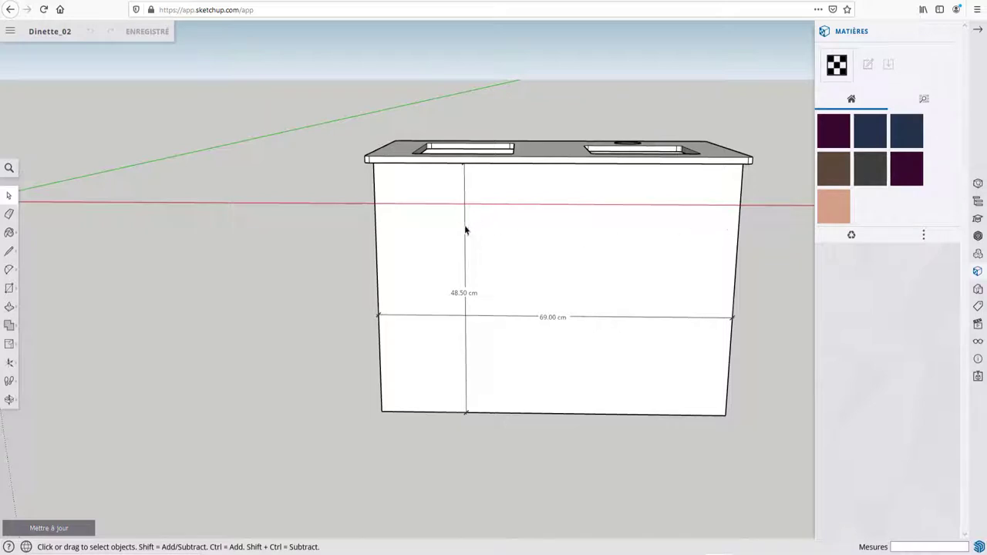
left_click(12, 32)
left_click(31, 102)
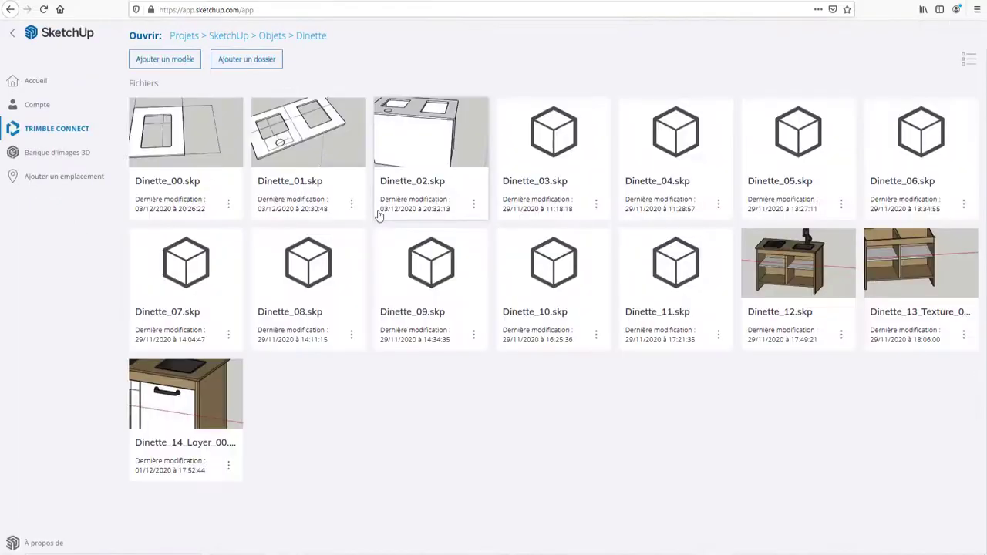
Open Dinette_03.skp, orbit around the cabinet frame and doors, then return to the Dinette browser
left_click(550, 159)
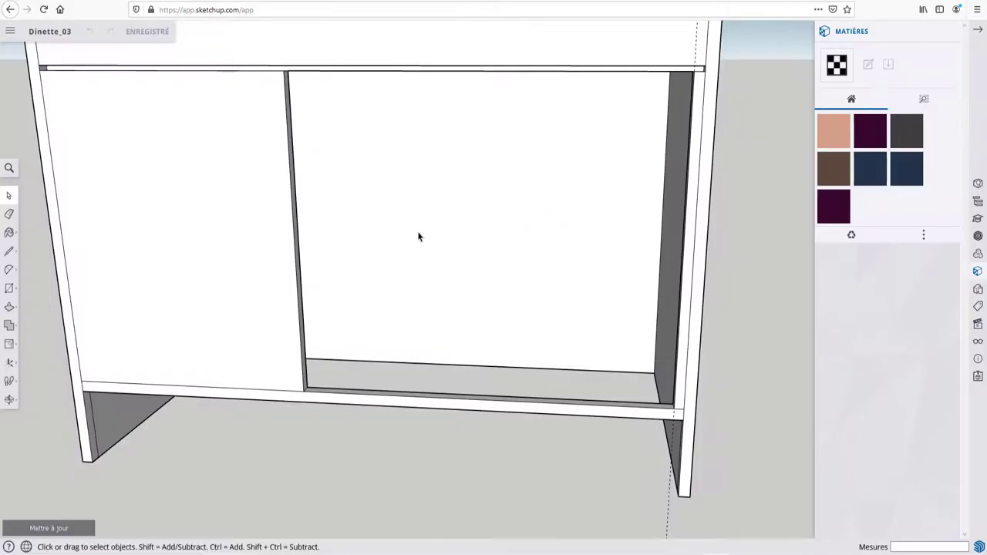
scroll(401, 237, "down", 5)
mouse_move(386, 238)
middle_mouse_down()
mouse_move(548, 238)
mouse_move(286, 267)
mouse_move(571, 262)
mouse_move(548, 396)
mouse_move(251, 347)
mouse_move(498, 226)
mouse_move(427, 200)
mouse_move(436, 218)
middle_mouse_up()
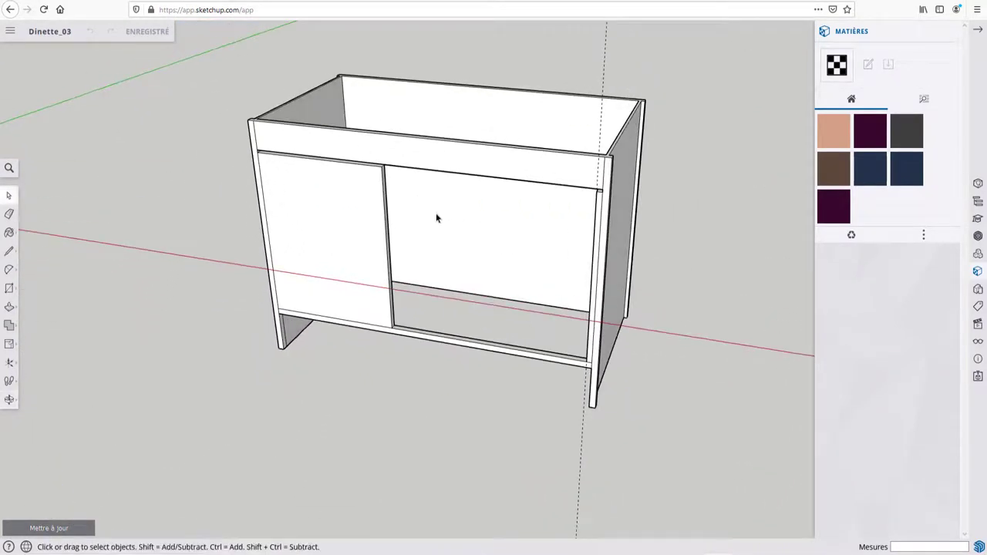
middle_click_drag(405, 248, 412, 128)
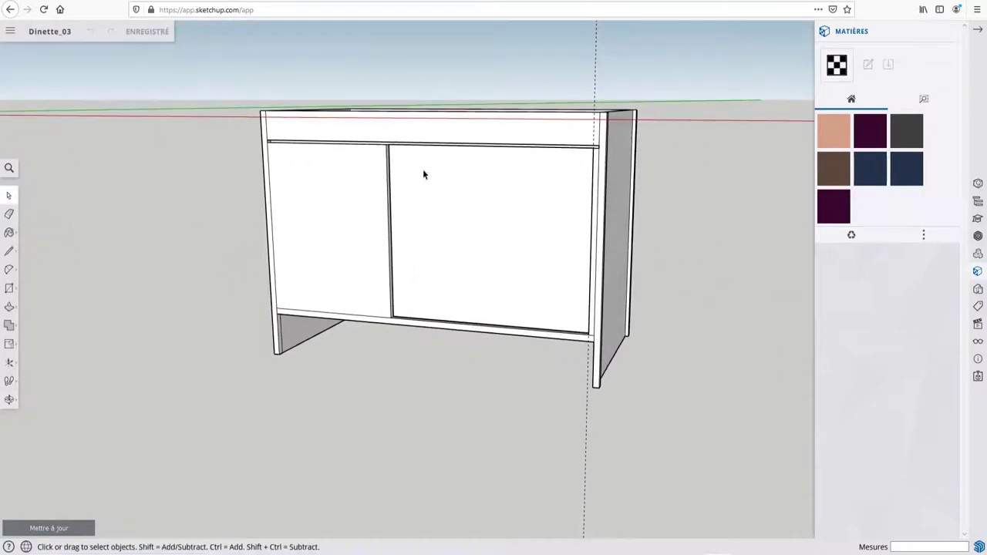
scroll(422, 170, "up", 3)
middle_click_drag(422, 172, 525, 146)
mouse_move(644, 148)
middle_mouse_down()
mouse_move(584, 225)
mouse_move(614, 239)
mouse_move(539, 201)
middle_mouse_up()
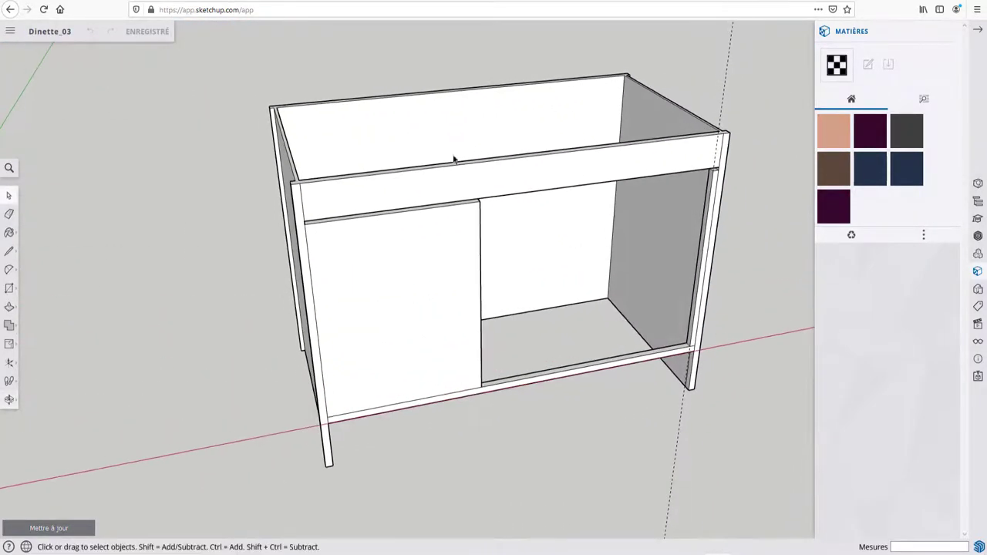
left_click(11, 31)
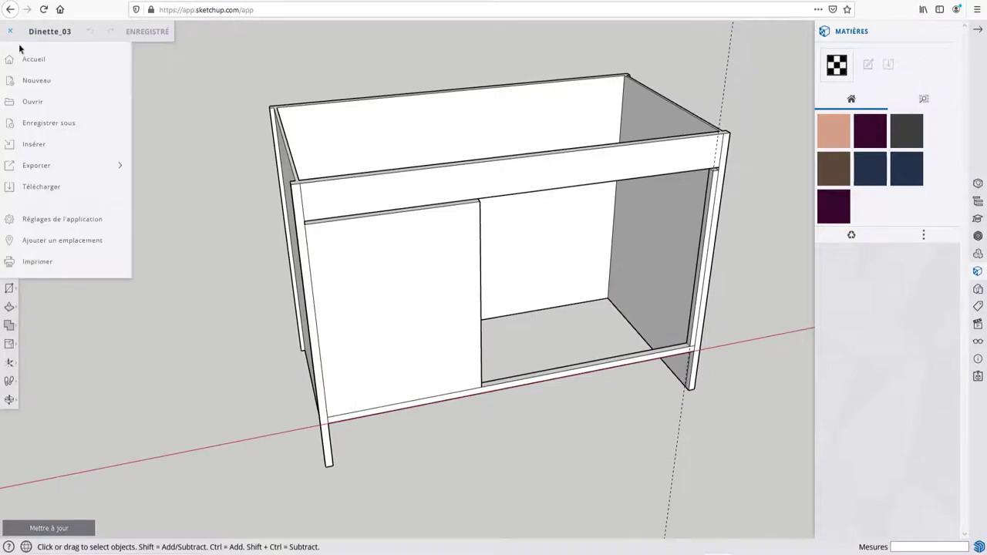
left_click(31, 102)
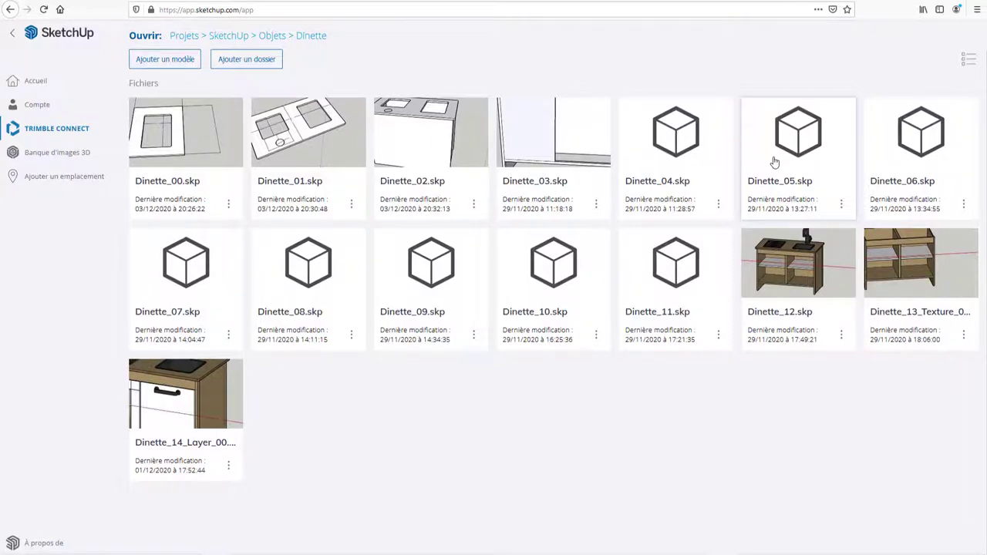
Open Dinette_14_Layer_00 and orbit out to view the whole kitchen unit
left_click(186, 403)
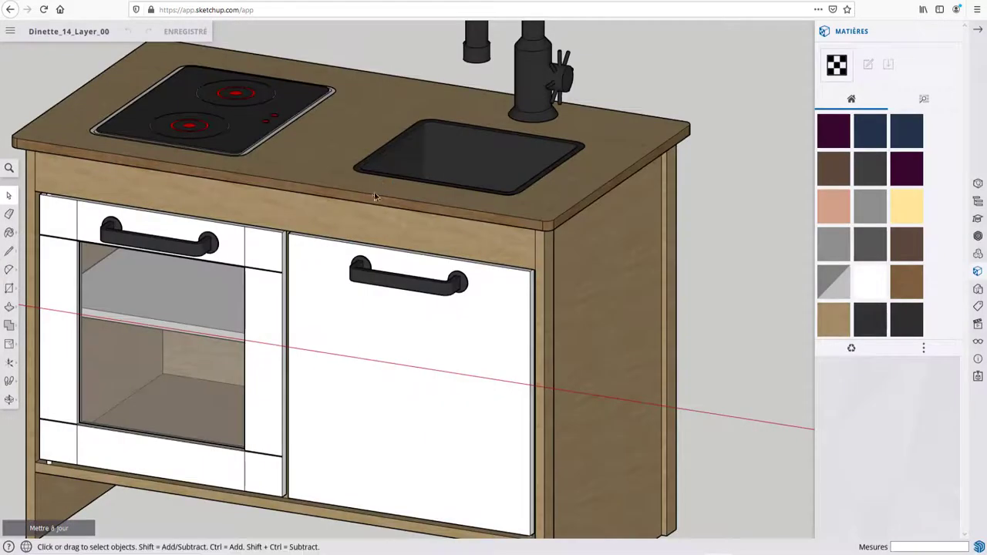
scroll(377, 193, "down", 3)
mouse_move(355, 195)
middle_mouse_down()
mouse_move(449, 217)
mouse_move(594, 227)
middle_mouse_up()
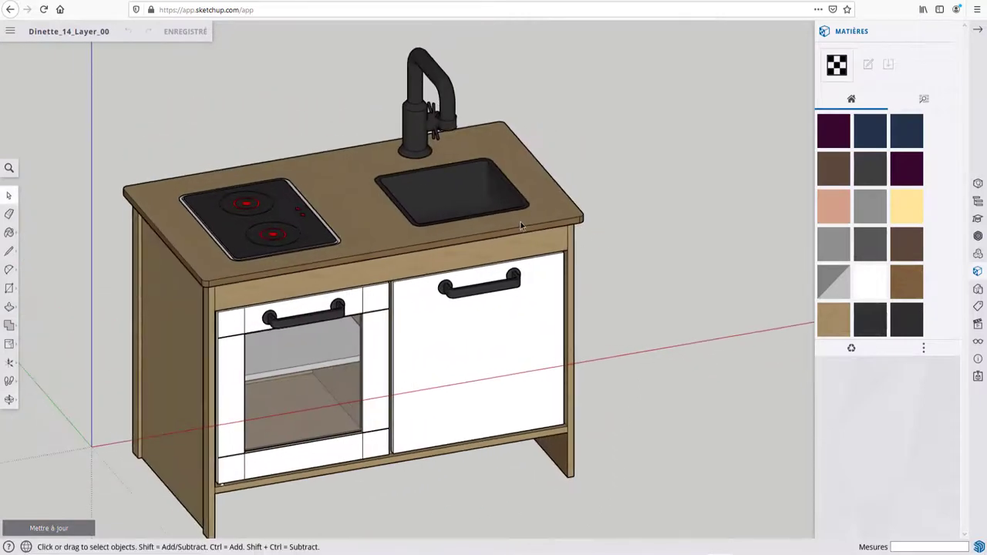
middle_click_drag(521, 225, 559, 222)
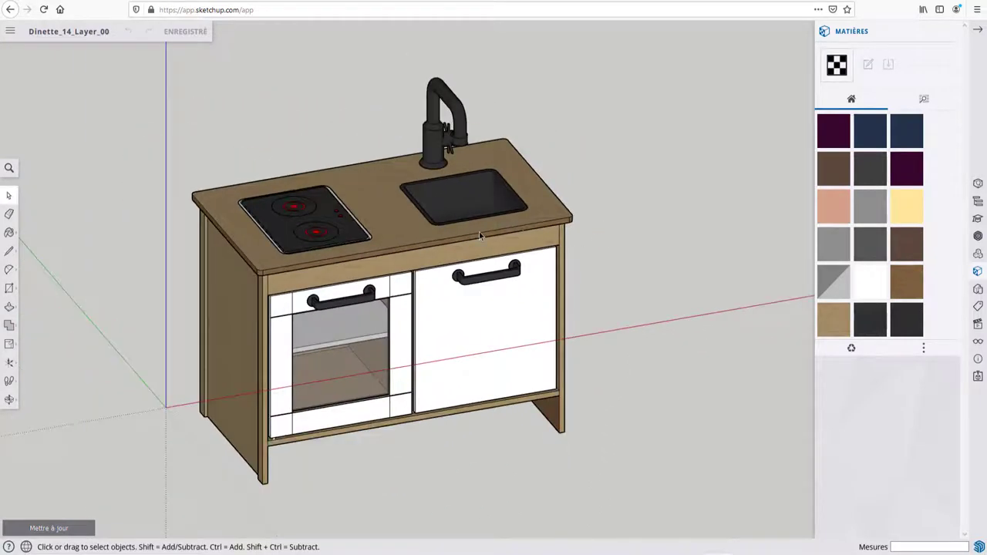
scroll(396, 235, "up", 3)
left_click(390, 229)
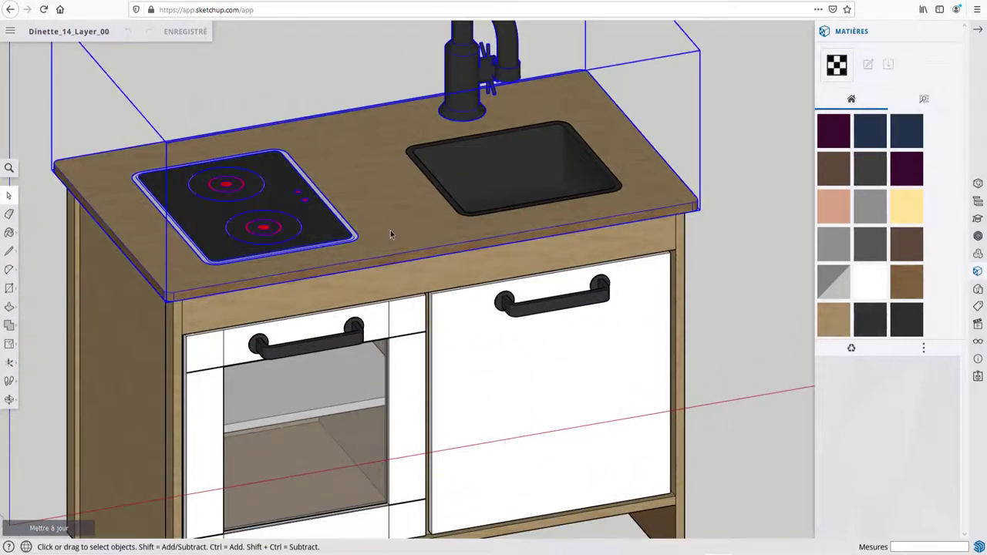
Hide the Tiroir, Plaque cuisson, Bac, Robinet and Haut Meuble tags
left_click(977, 306)
scroll(920, 314, "down", 2)
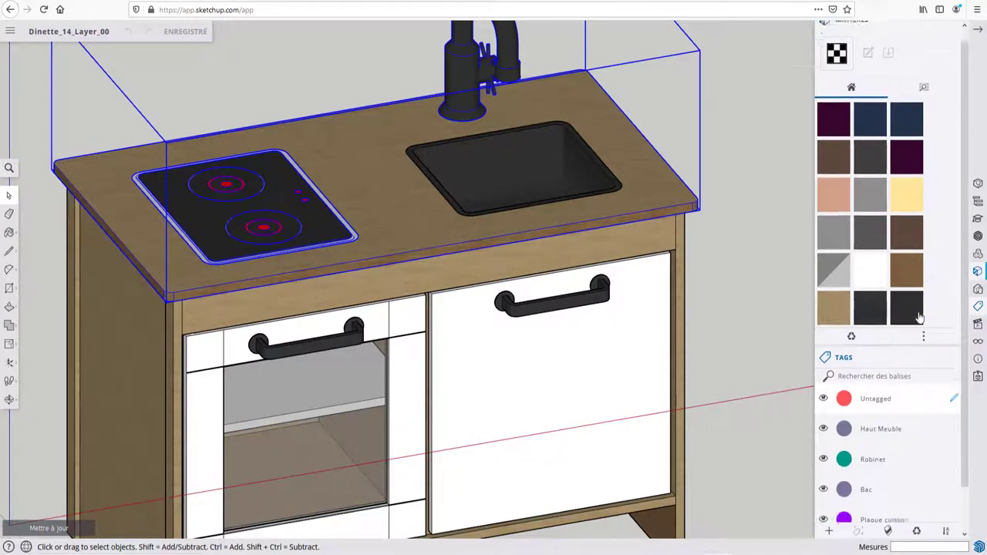
left_click(823, 504)
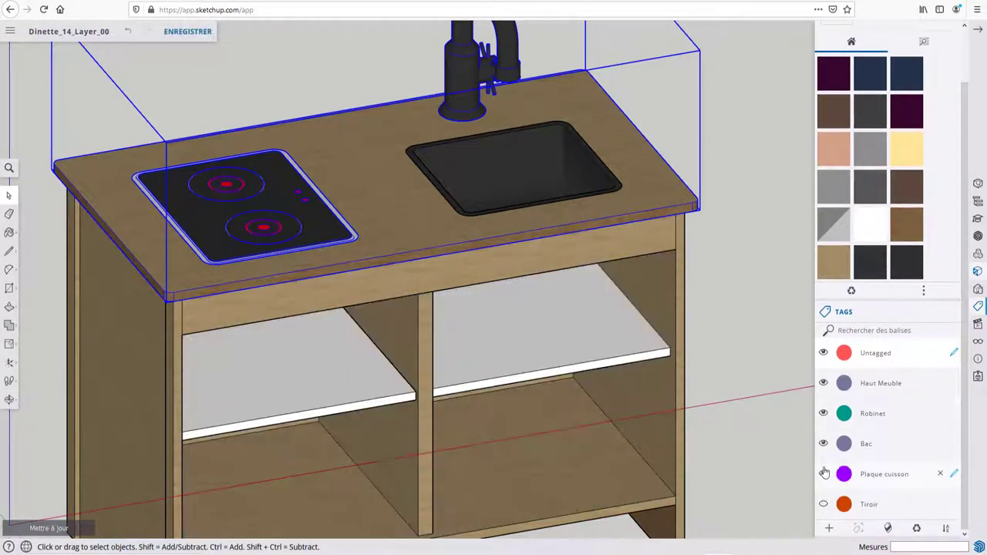
left_click(823, 474)
left_click(823, 443)
left_click(823, 413)
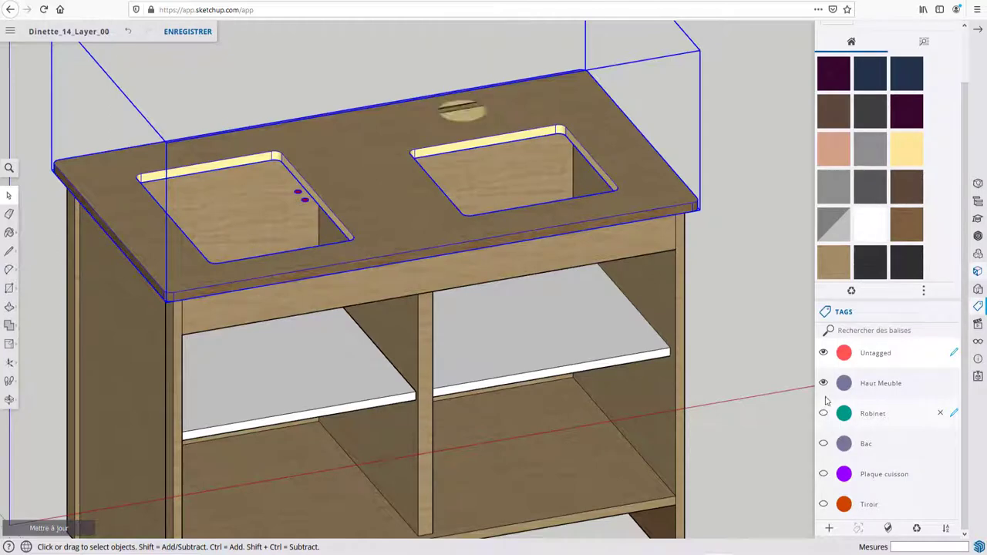
left_click(823, 383)
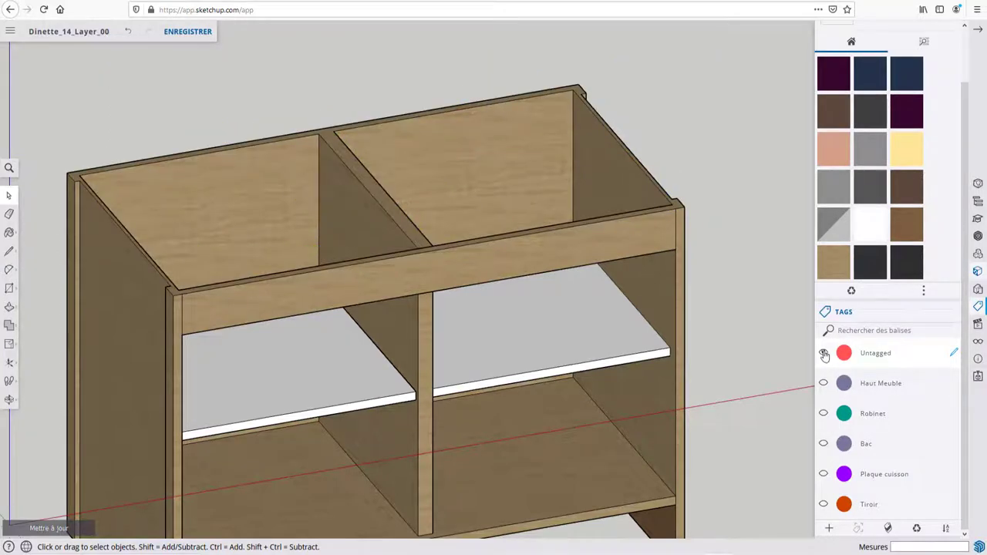
Orbit to a front view and walk the camera into the bare cabinet
scroll(583, 350, "down", 2)
mouse_move(481, 374)
middle_mouse_down()
mouse_move(619, 359)
mouse_move(529, 360)
mouse_move(375, 393)
middle_mouse_up()
scroll(415, 401, "up", 3)
scroll(416, 401, "up", 2)
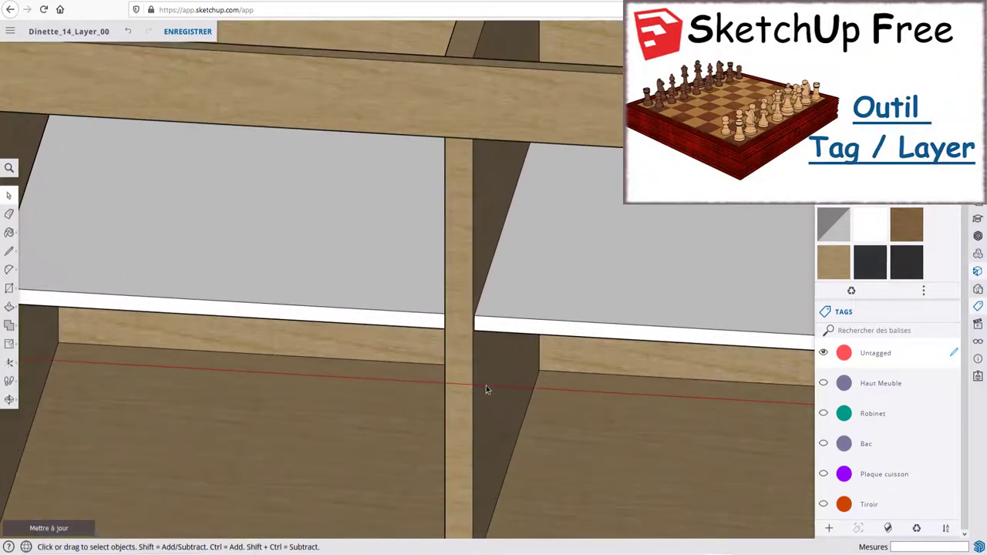
key("w")
left_click_drag(399, 308, 501, 318)
key("space")
scroll(596, 366, "down", 3)
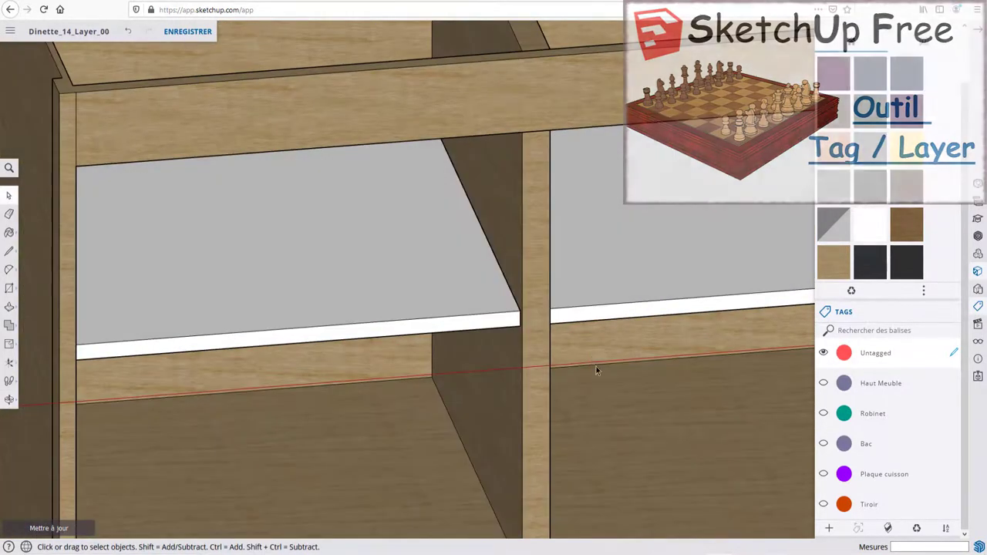
scroll(616, 332, "down", 3)
scroll(616, 331, "down", 2)
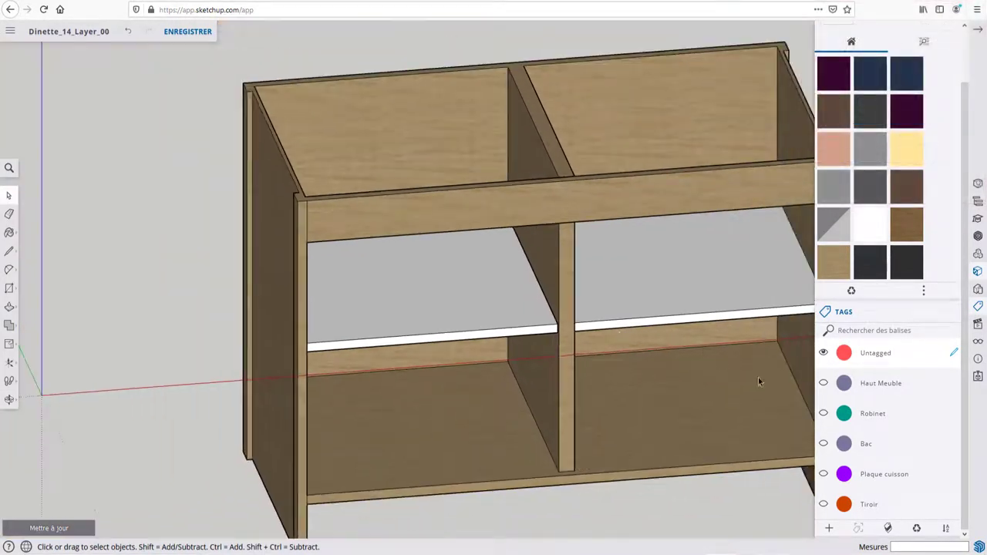
Show the Haut Meuble, Robinet, Bac, Plaque cuisson and Tiroir tags again
left_click(824, 384)
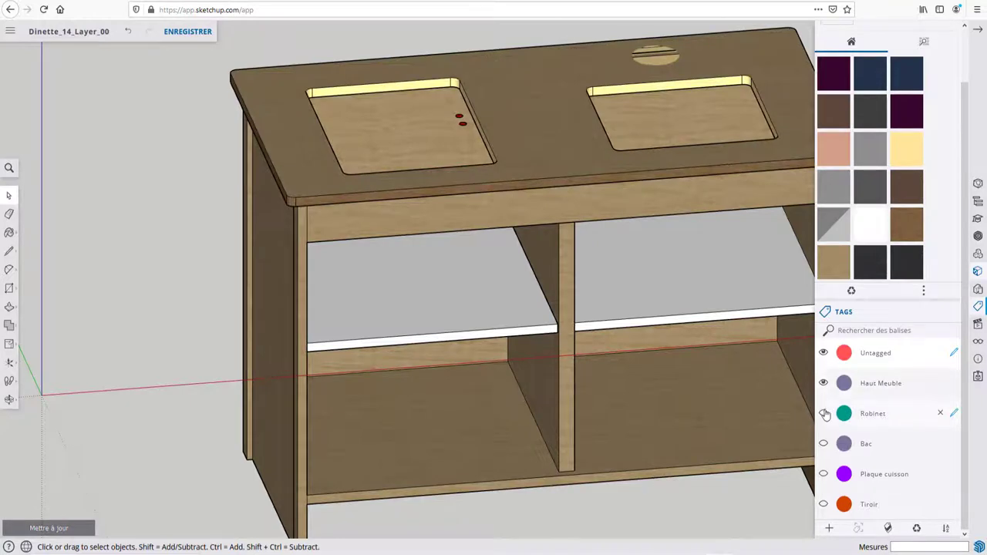
left_click(824, 413)
left_click(824, 443)
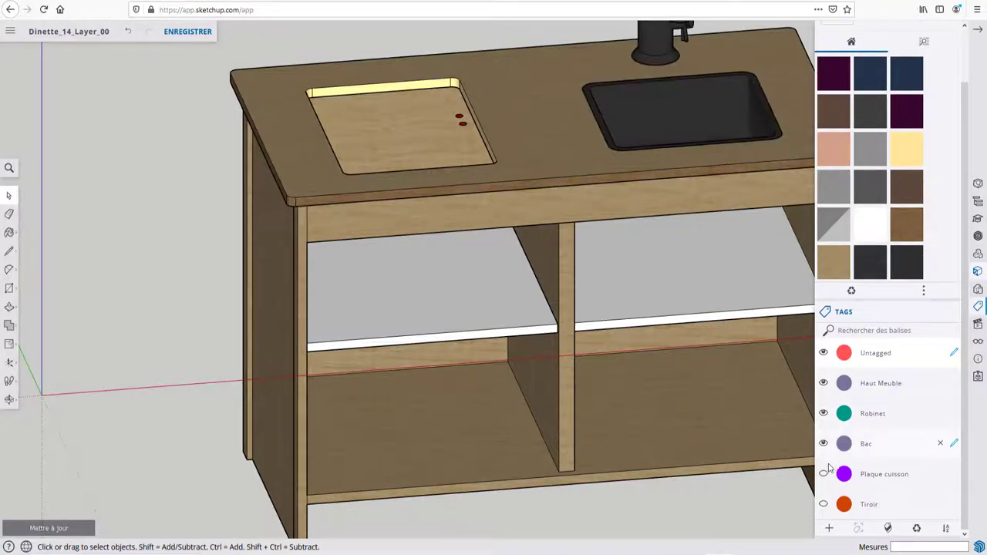
left_click(823, 474)
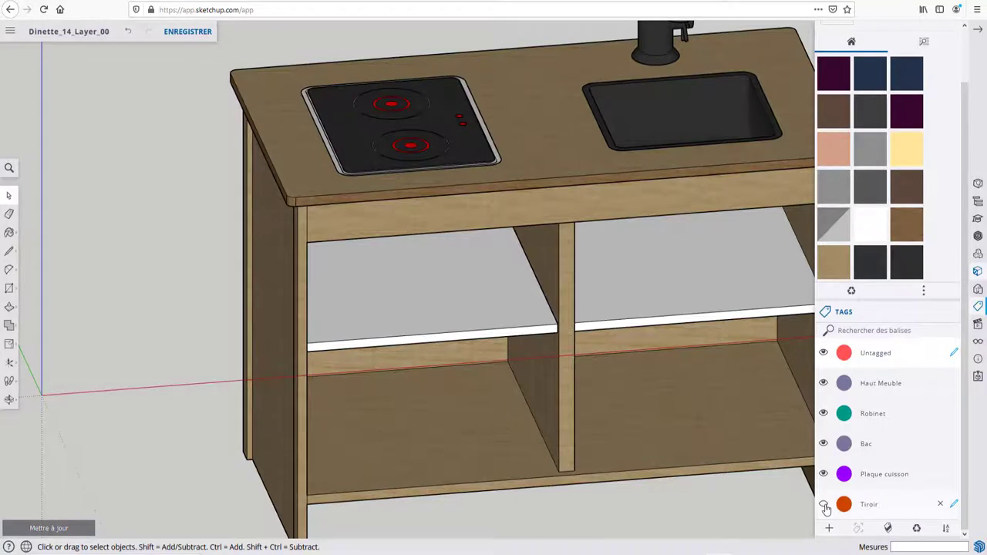
left_click(823, 504)
scroll(430, 328, "down", 3)
middle_click_drag(573, 315, 615, 313)
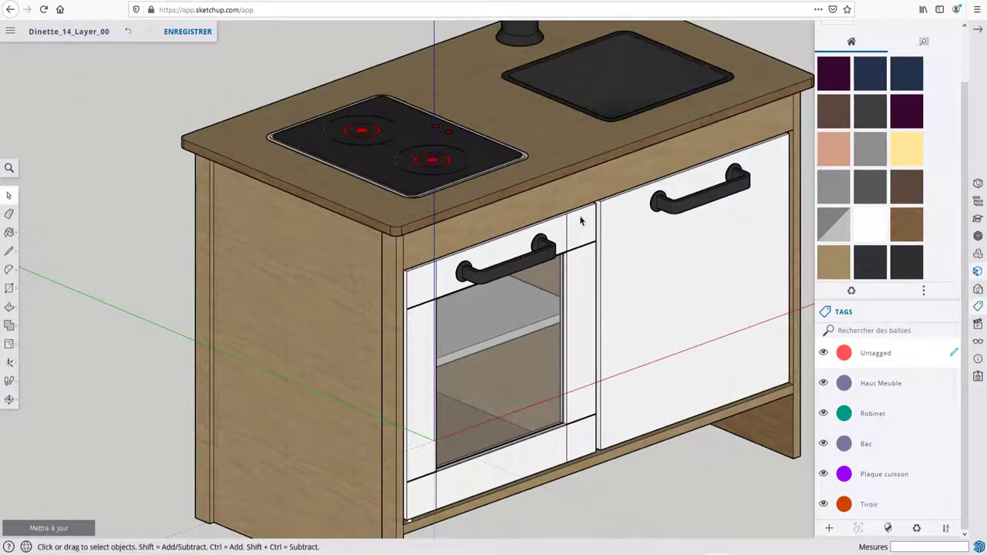
scroll(580, 221, "up", 2)
scroll(519, 259, "up", 3)
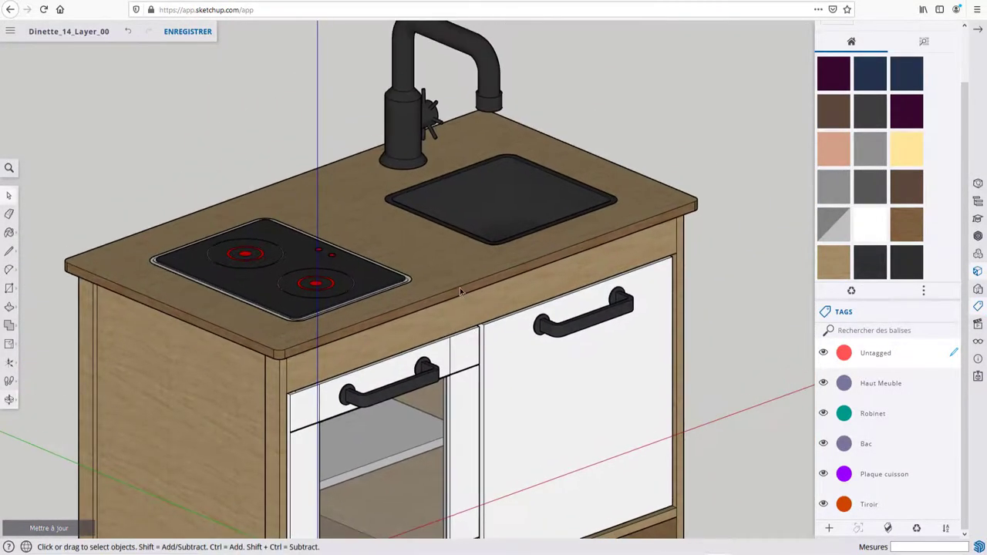
scroll(451, 249, "up", 3)
scroll(378, 403, "up", 2)
scroll(378, 402, "down", 3)
middle_click_drag(445, 315, 550, 262, "shift")
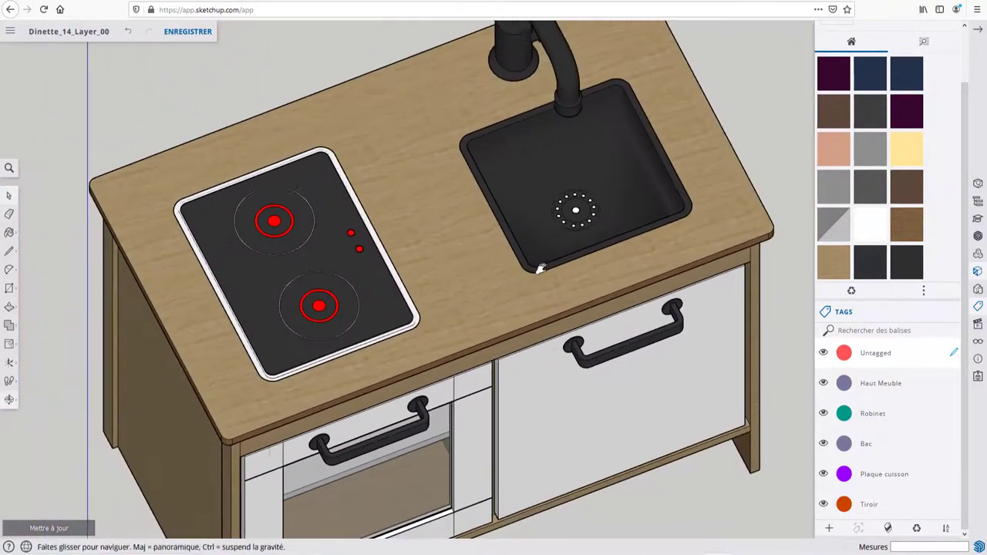
left_click(550, 262)
double_click(550, 264)
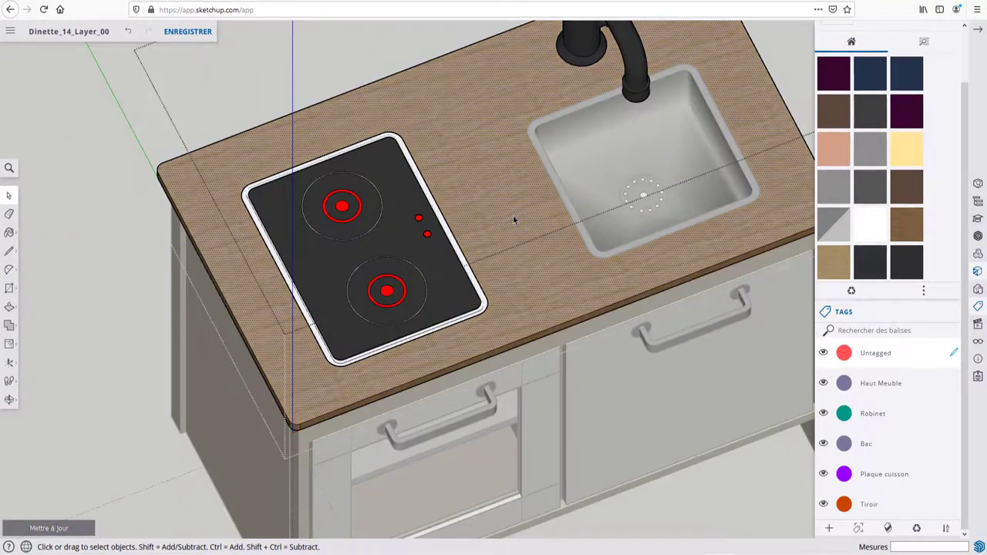
right_click(512, 216)
mouse_move(538, 469)
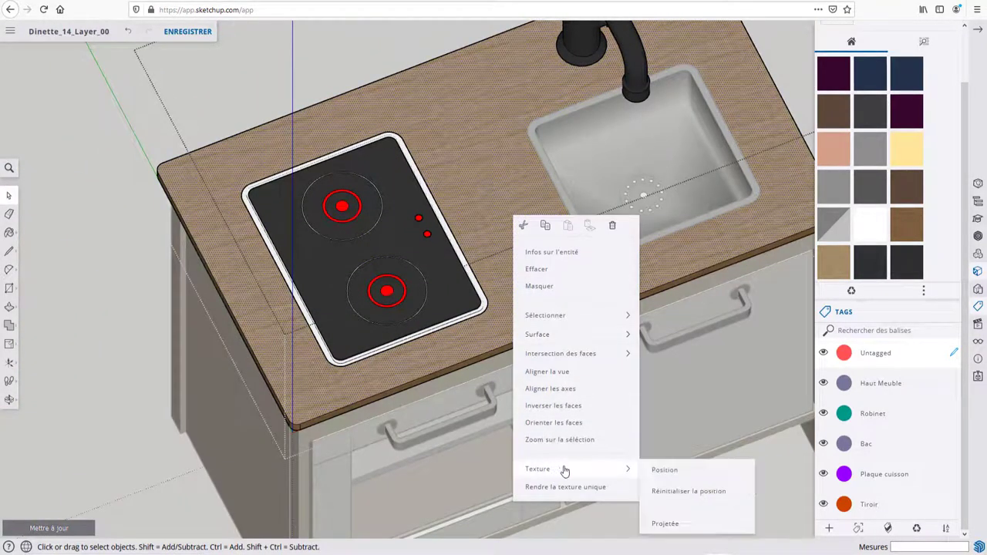
left_click(666, 473)
scroll(534, 273, "up", 2)
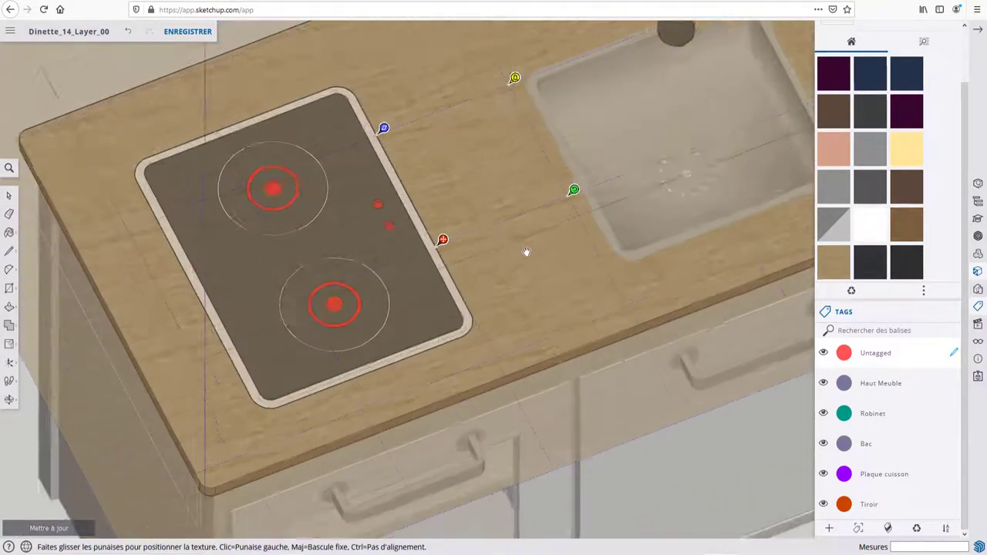
scroll(526, 251, "up", 1)
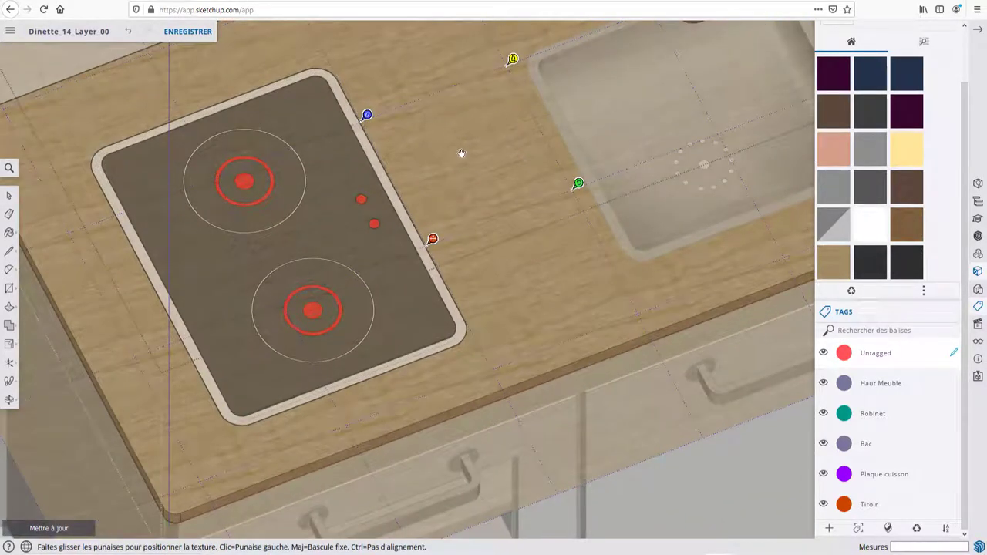
scroll(464, 152, "down", 2)
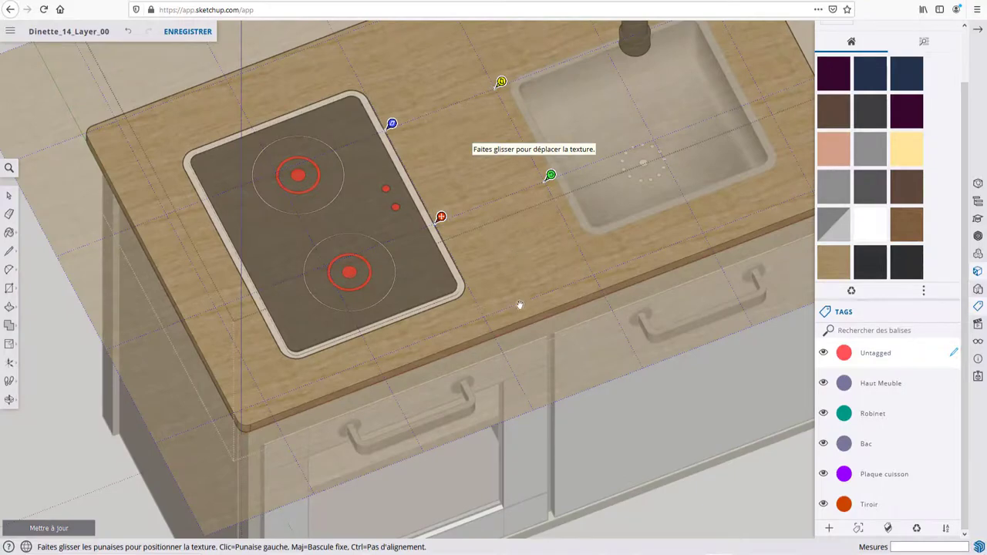
middle_click_drag(517, 302, 537, 144)
scroll(511, 326, "up", 2)
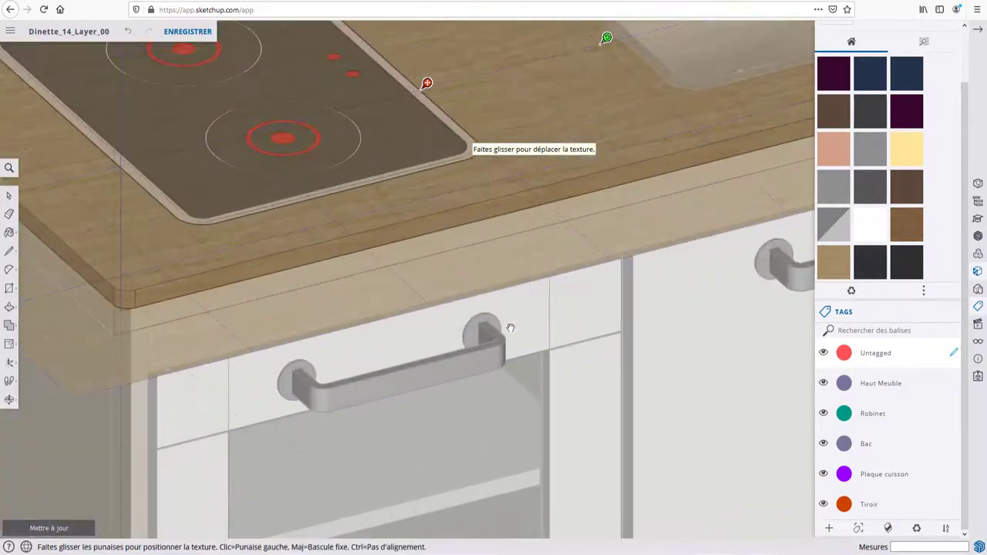
scroll(561, 344, "down", 2)
scroll(561, 344, "down", 2)
left_click(256, 157)
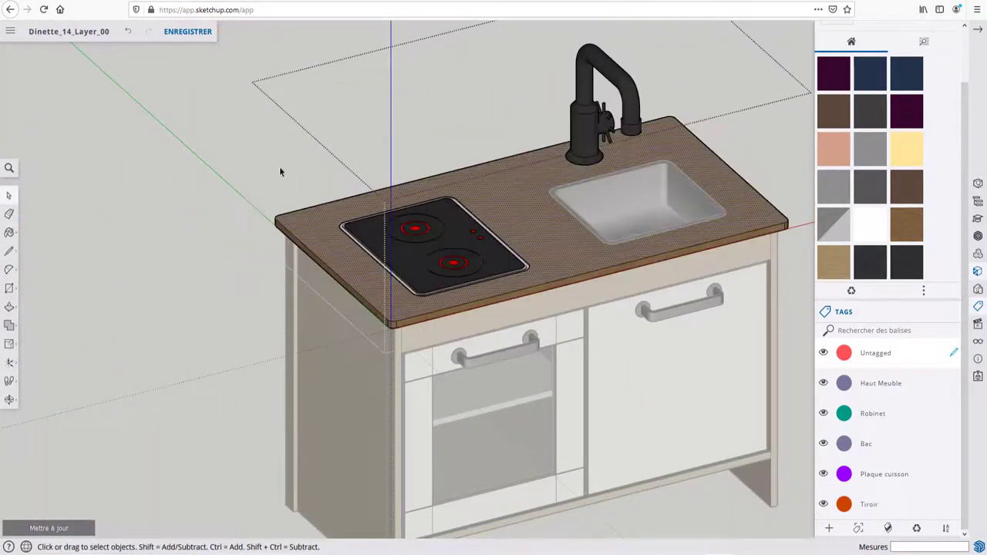
scroll(433, 285, "up", 3)
middle_click_drag(621, 291, 542, 269)
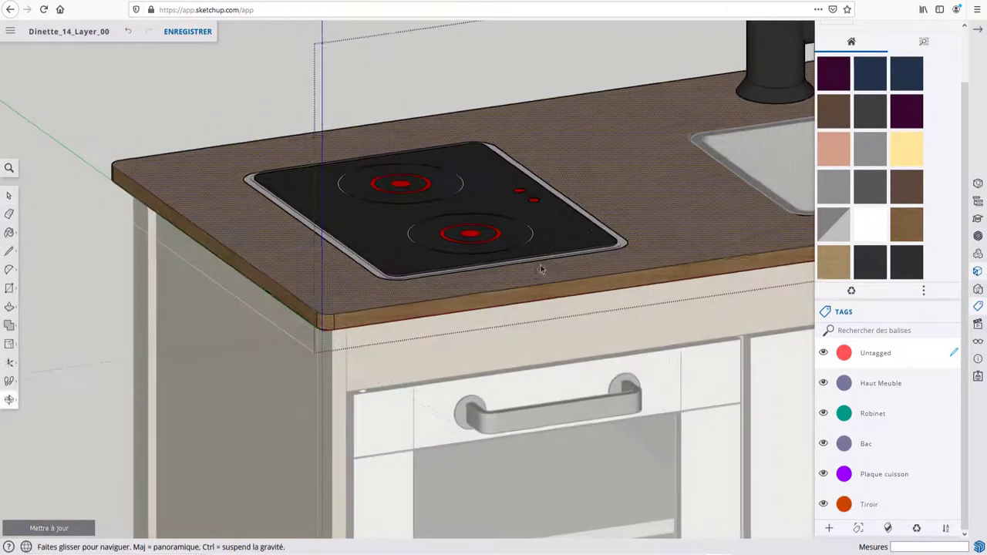
scroll(530, 299, "up", 3)
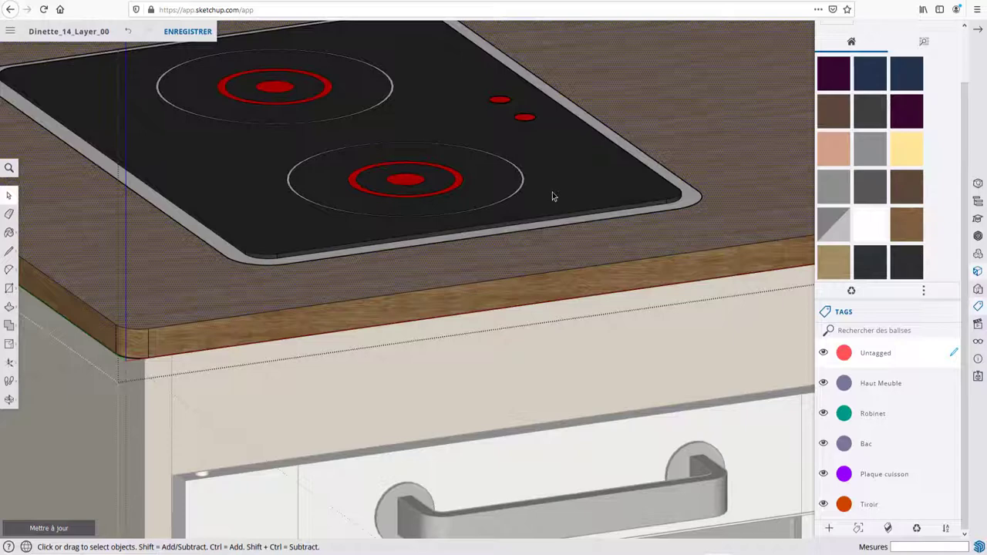
middle_click_drag(413, 335, 404, 325)
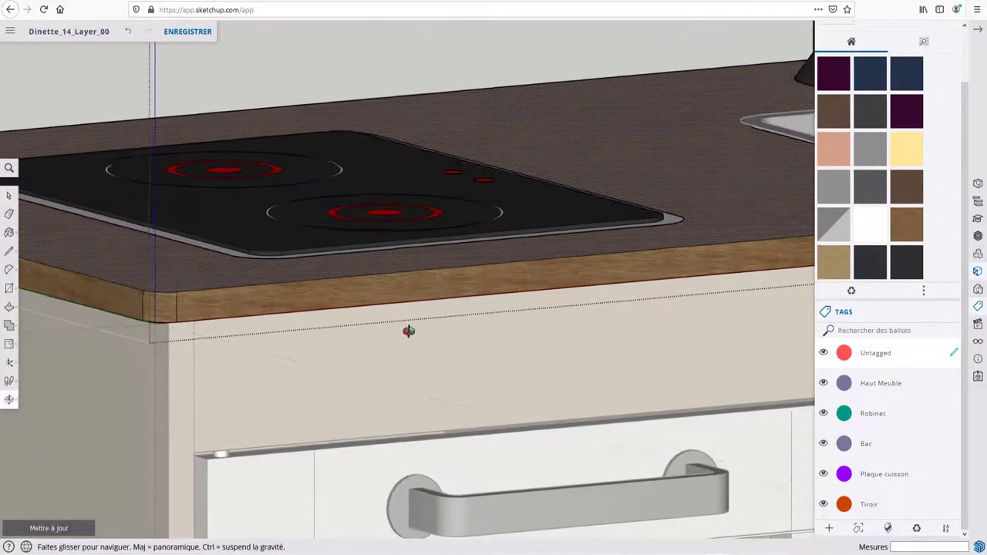
scroll(406, 329, "down", 3)
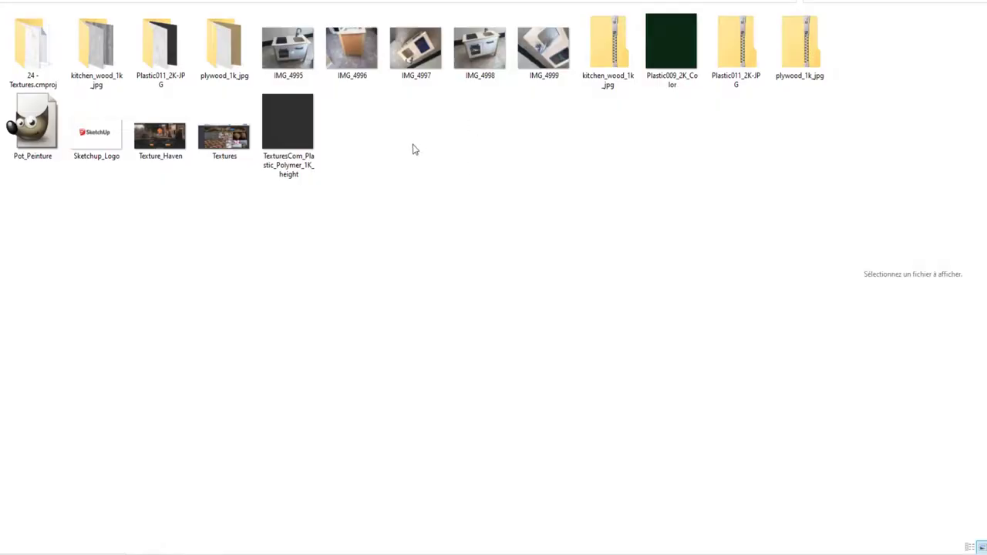
Preview the IMG_4995 play-kitchen photo and bring up its context menu
left_click(290, 49)
right_click(291, 49)
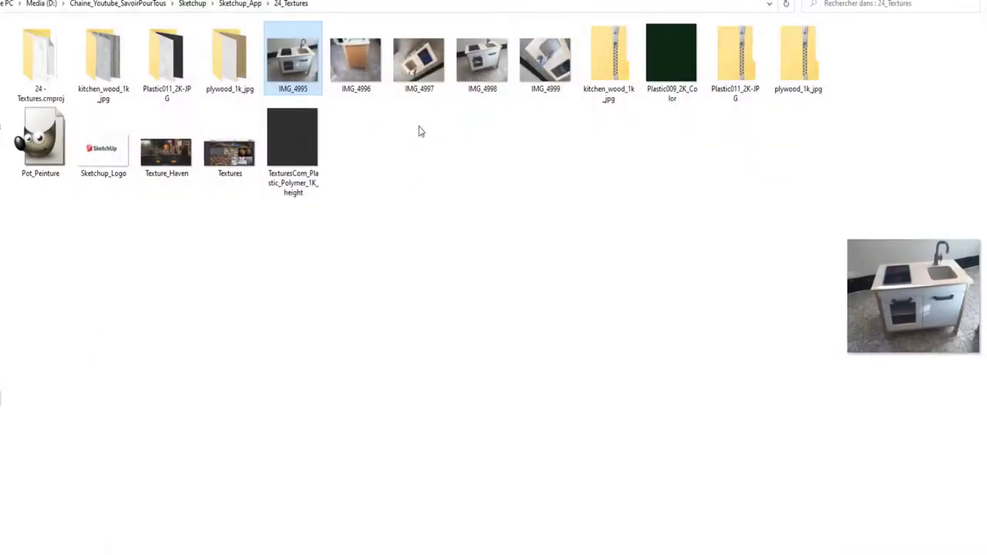
Open plywood_1k_jpg and preview plywood_diff_1k_Clair, then the darker plywood_diff_1k
double_click(229, 60)
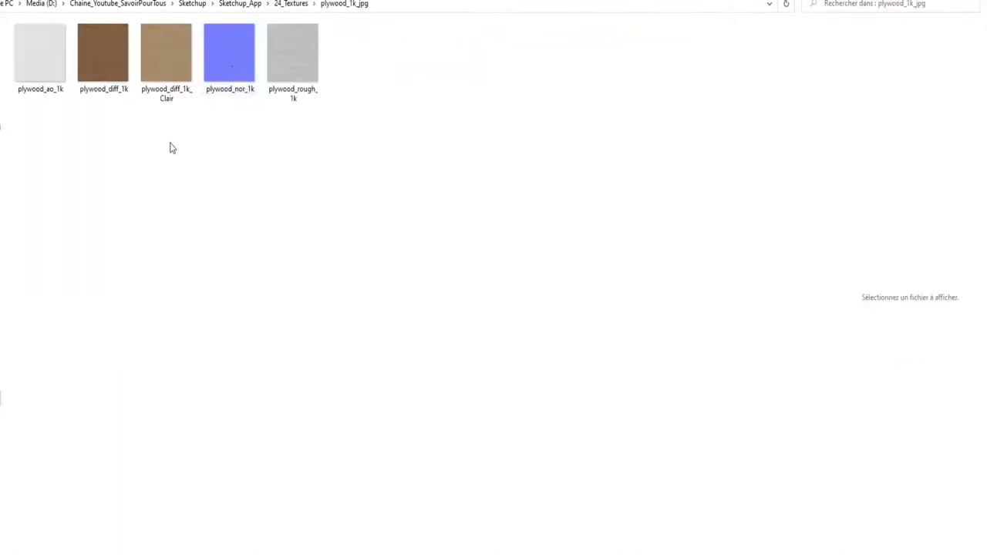
left_click(160, 55)
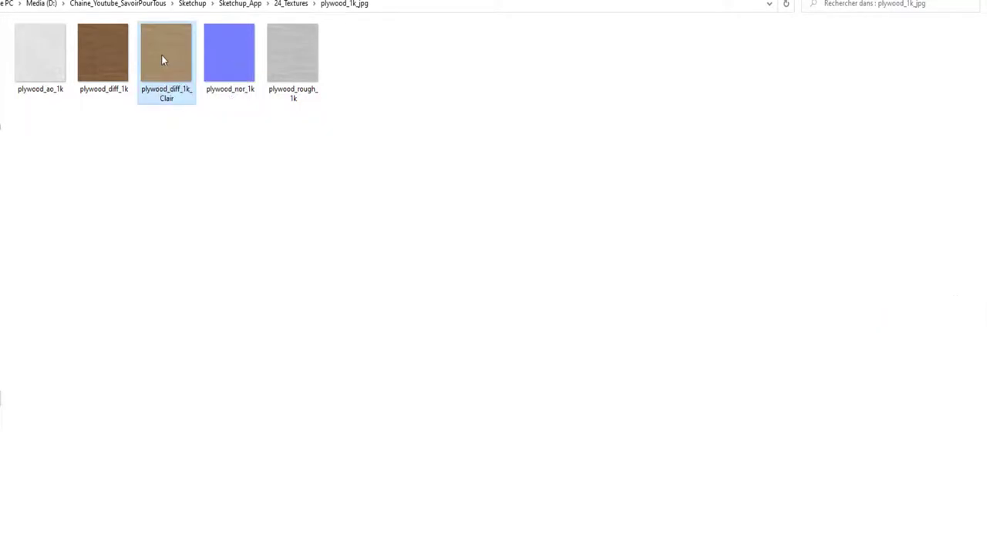
left_click(107, 44)
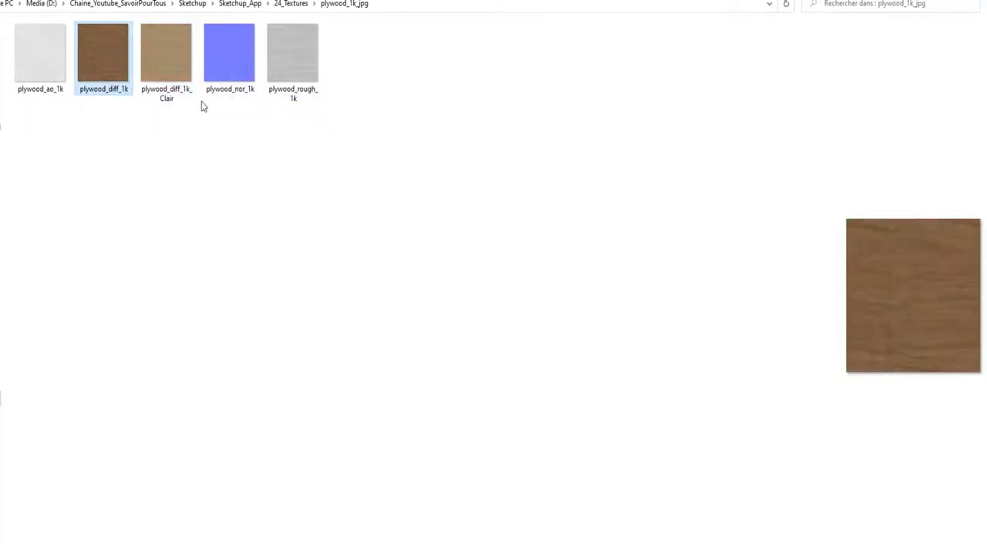